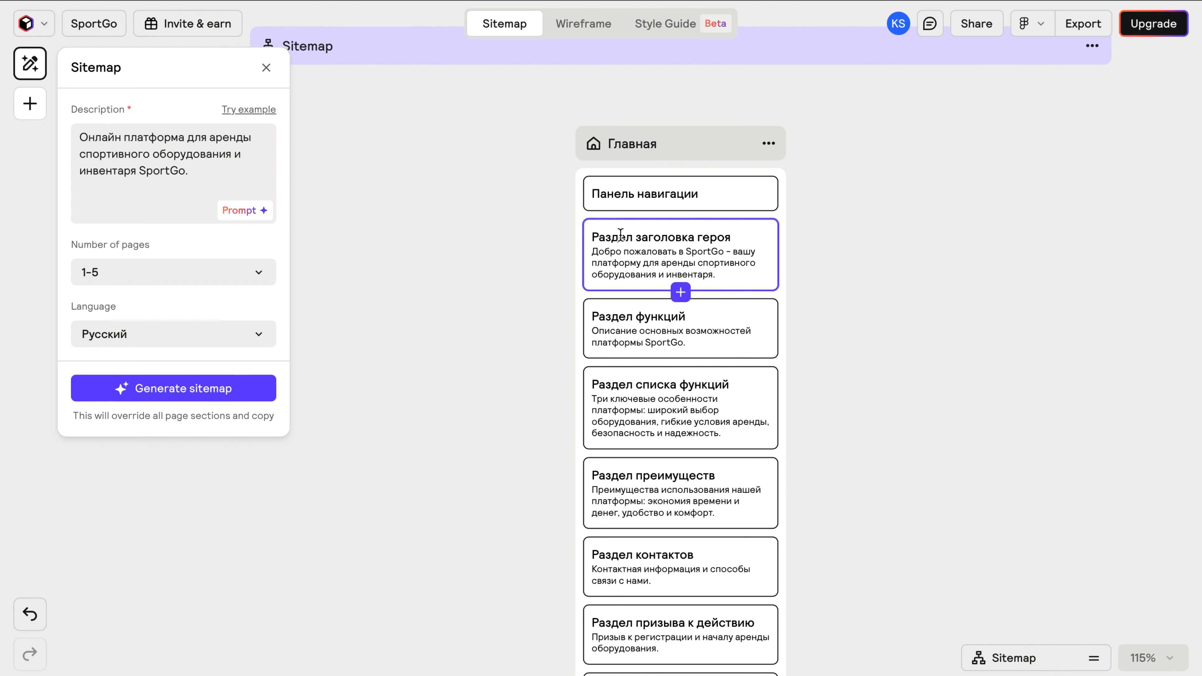
Select the hero section card and open its title and description for editing.
{"action": "left_click", "coordinate": [620, 235]}
{"action": "double_click", "coordinate": [621, 236]}
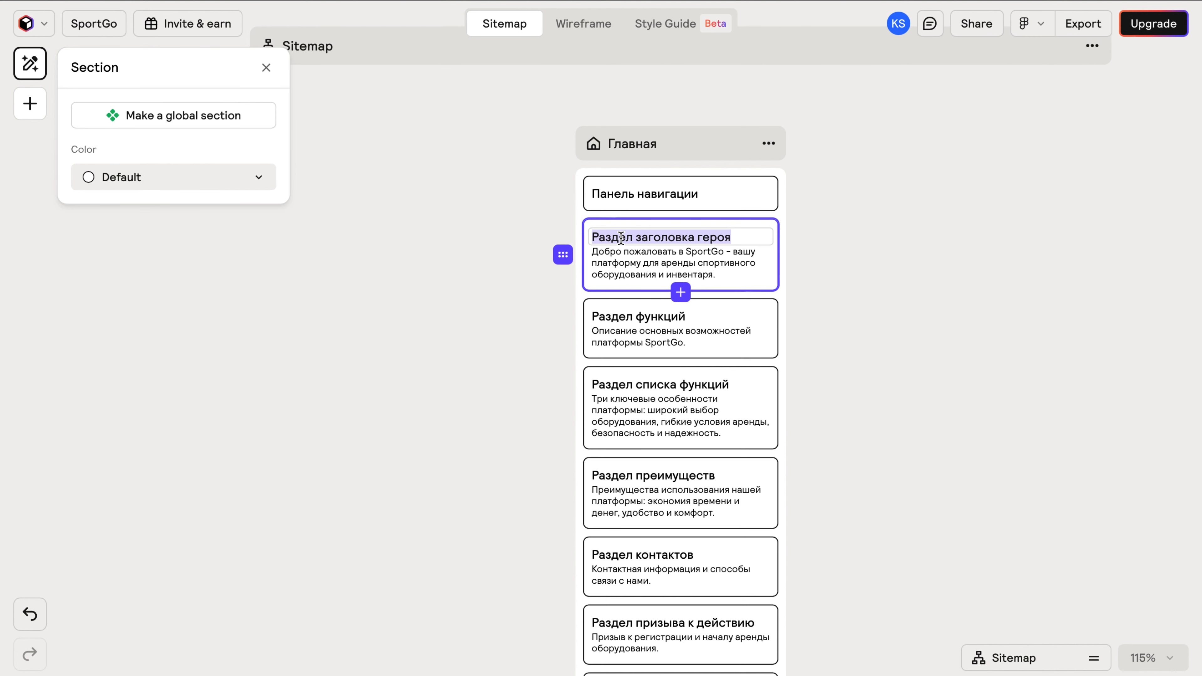
{"action": "left_click", "coordinate": [659, 238]}
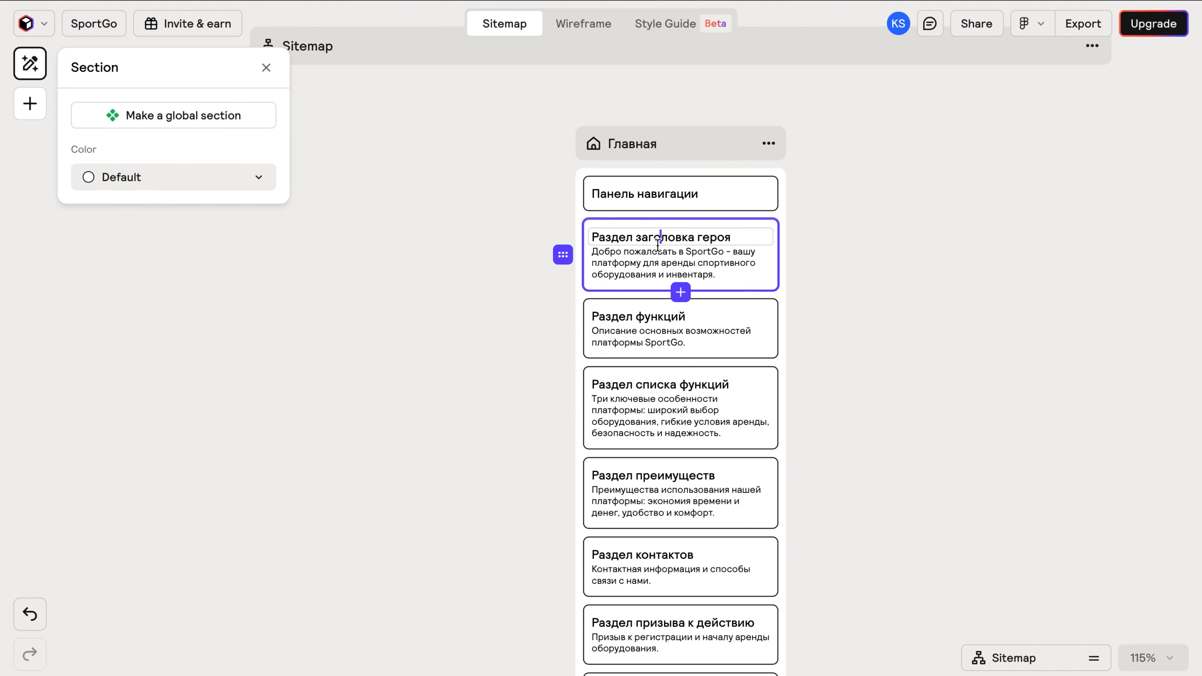
{"action": "double_click", "coordinate": [637, 255]}
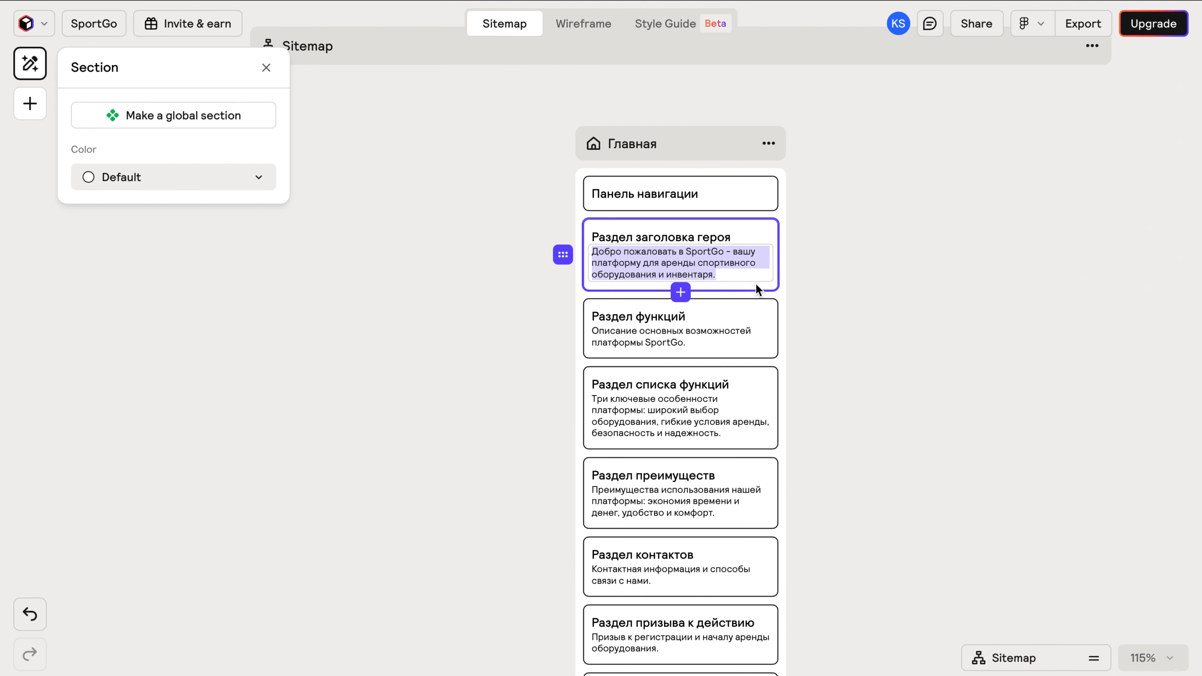
Select Раздел функций and try moving Раздел преимуществ below Раздел контактов.
{"action": "left_click", "coordinate": [743, 337]}
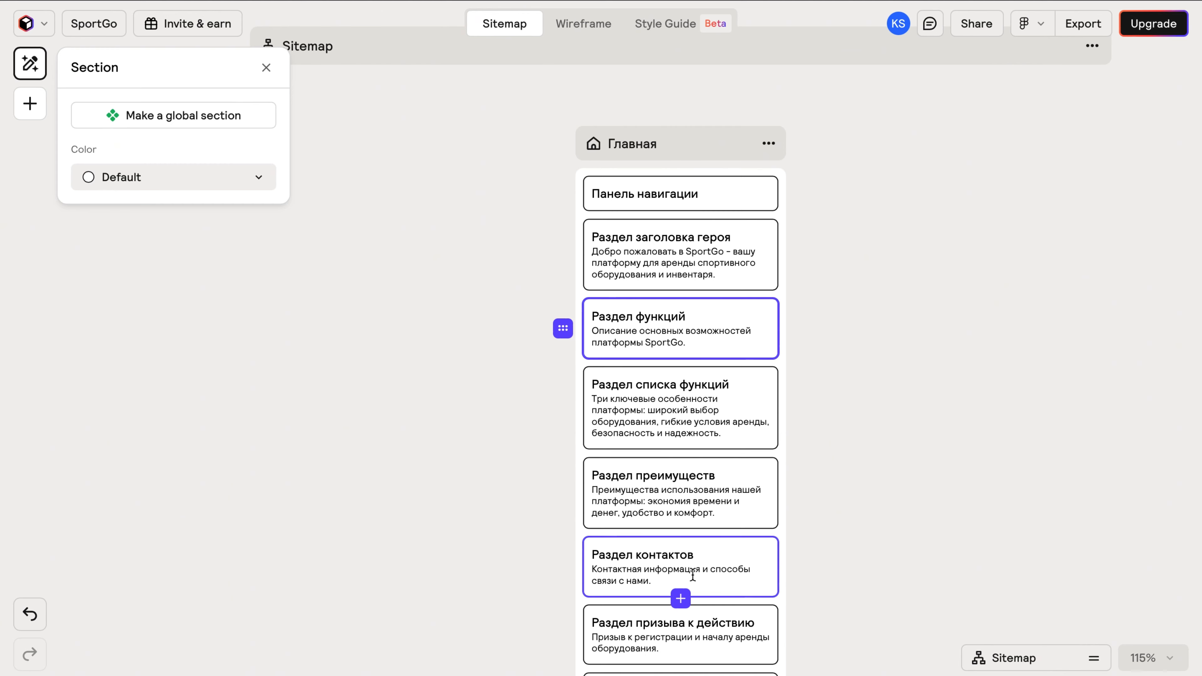
{"action": "scroll", "coordinate": [692, 575], "scroll_direction": "down", "scroll_amount": 3}
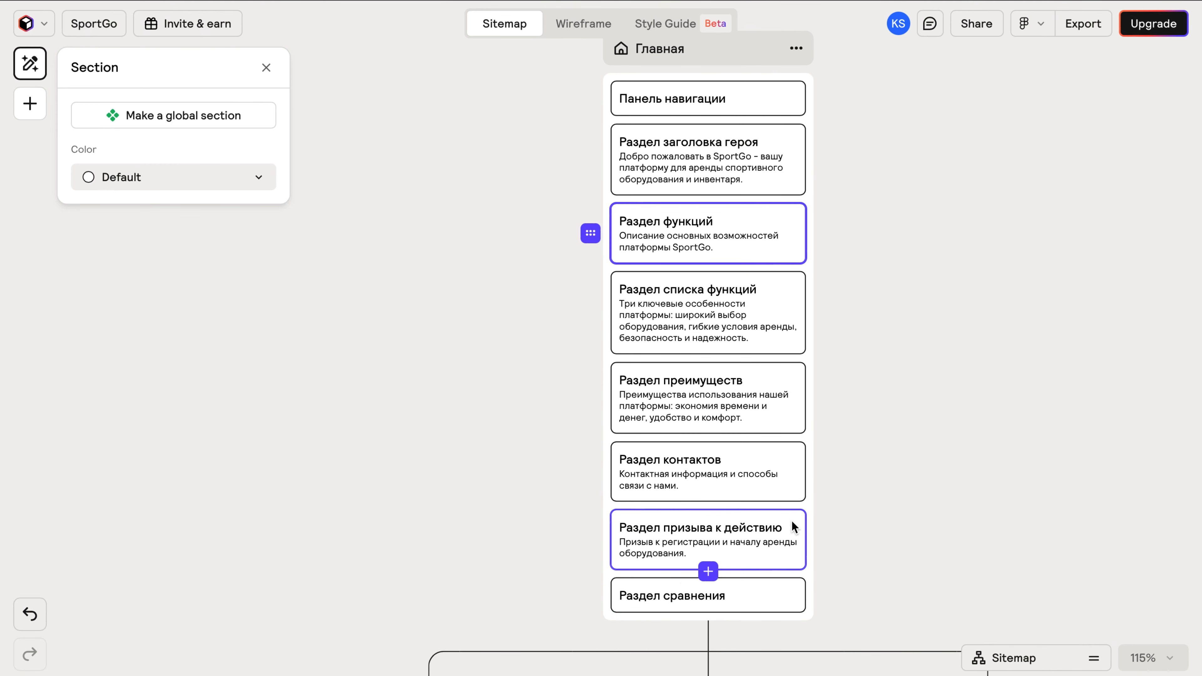
{"action": "scroll", "coordinate": [793, 526], "scroll_direction": "down", "scroll_amount": 5}
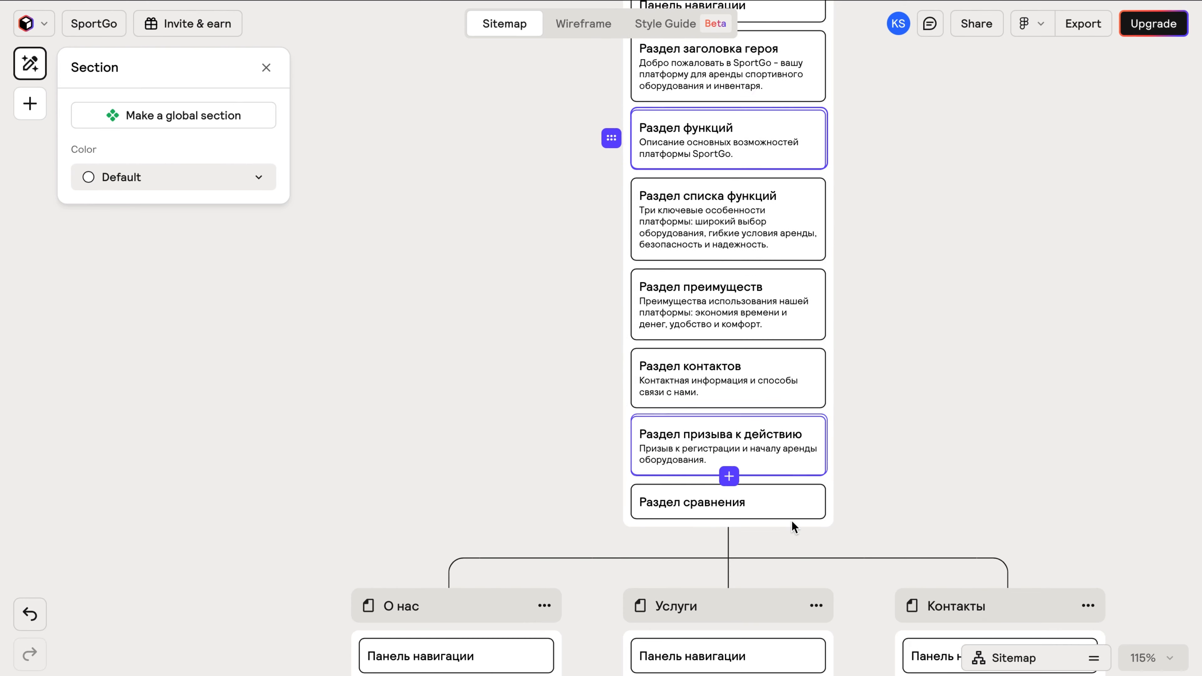
{"action": "scroll", "coordinate": [793, 526], "scroll_direction": "up", "scroll_amount": 3}
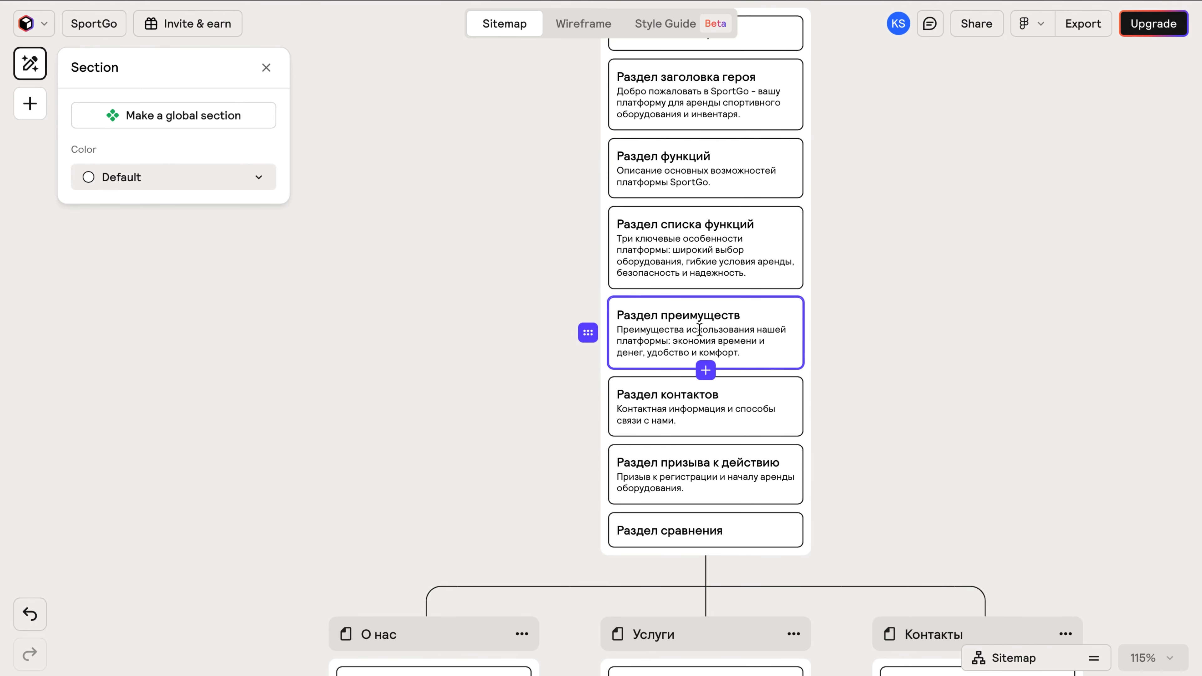
{"action": "mouse_move", "coordinate": [588, 332]}
{"action": "left_mouse_down"}
{"action": "mouse_move", "coordinate": [588, 436]}
{"action": "mouse_move", "coordinate": [589, 317]}
{"action": "mouse_move", "coordinate": [591, 328]}
{"action": "left_mouse_up"}
Add a Benefits section to the home page.
{"action": "left_click", "coordinate": [29, 104]}
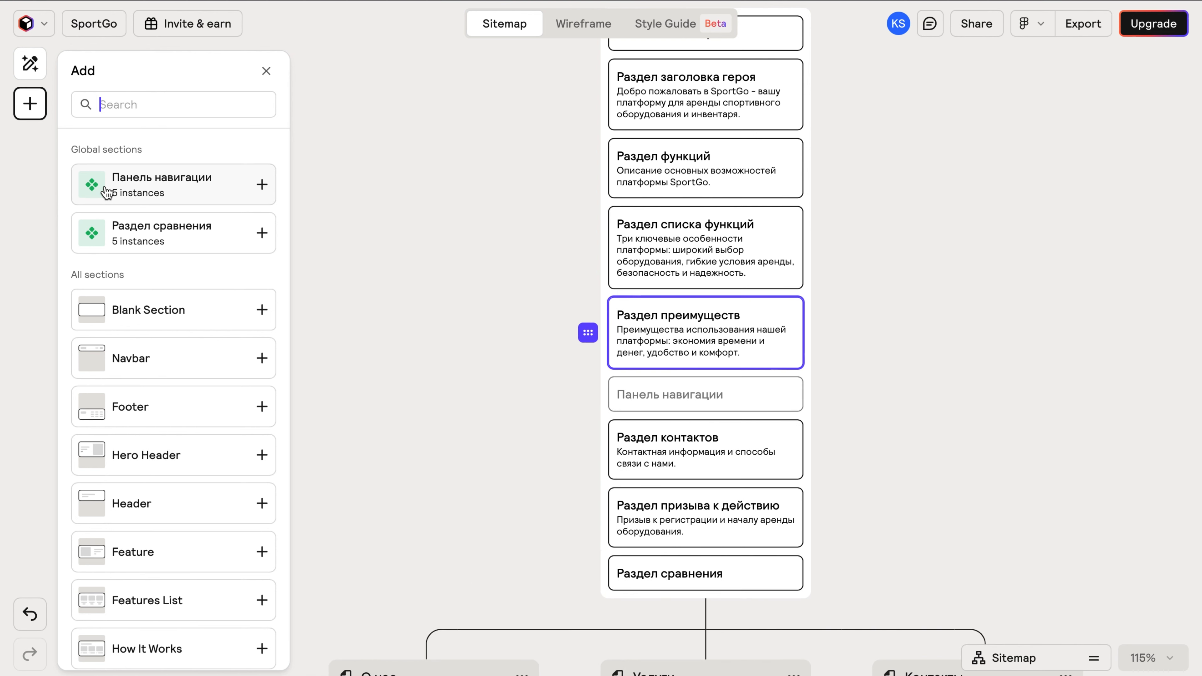
{"action": "scroll", "coordinate": [128, 429], "scroll_direction": "down", "scroll_amount": 5}
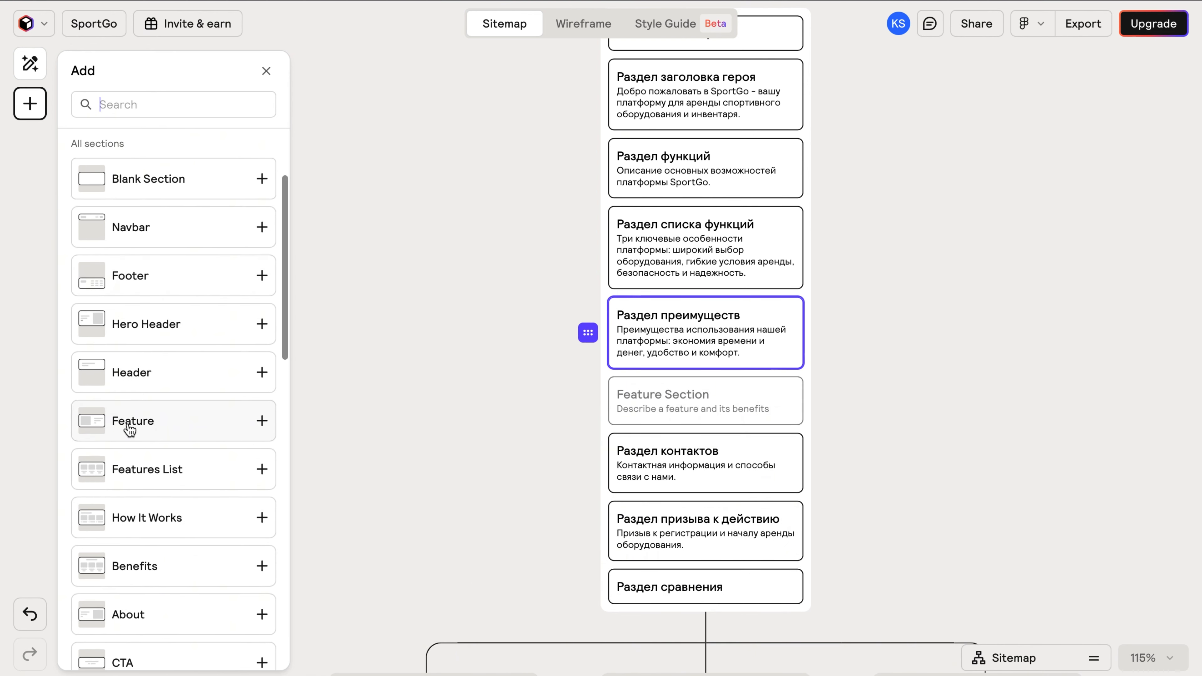
{"action": "scroll", "coordinate": [128, 428], "scroll_direction": "down", "scroll_amount": 1}
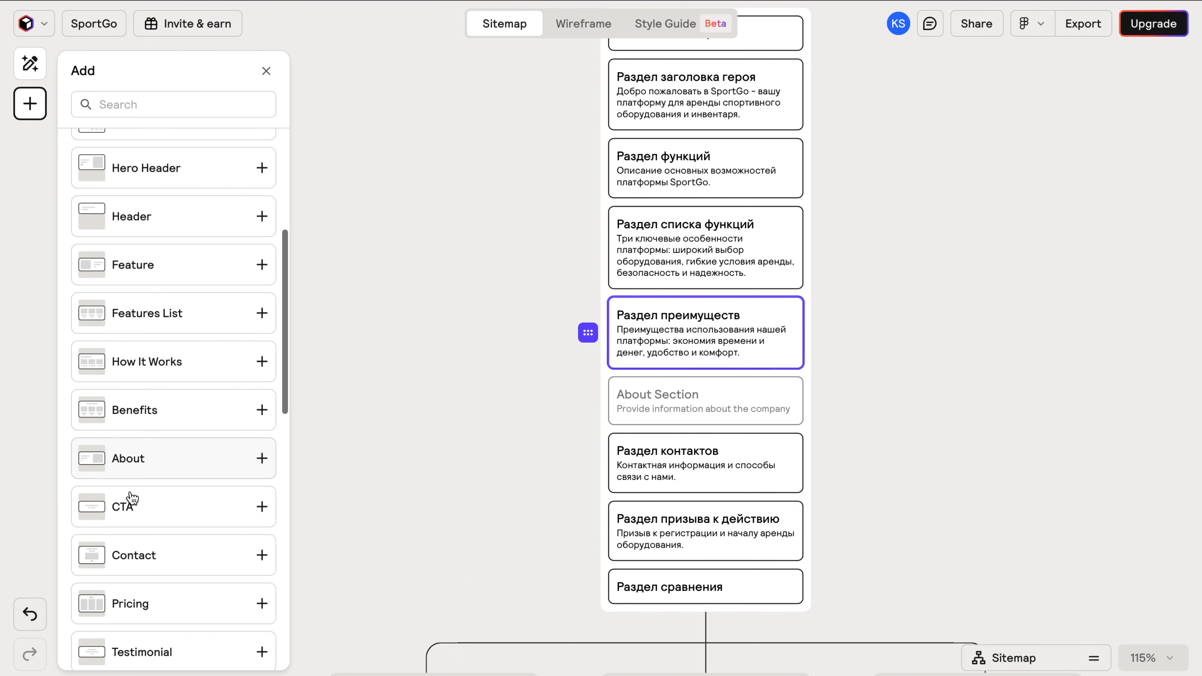
{"action": "left_click", "coordinate": [152, 413]}
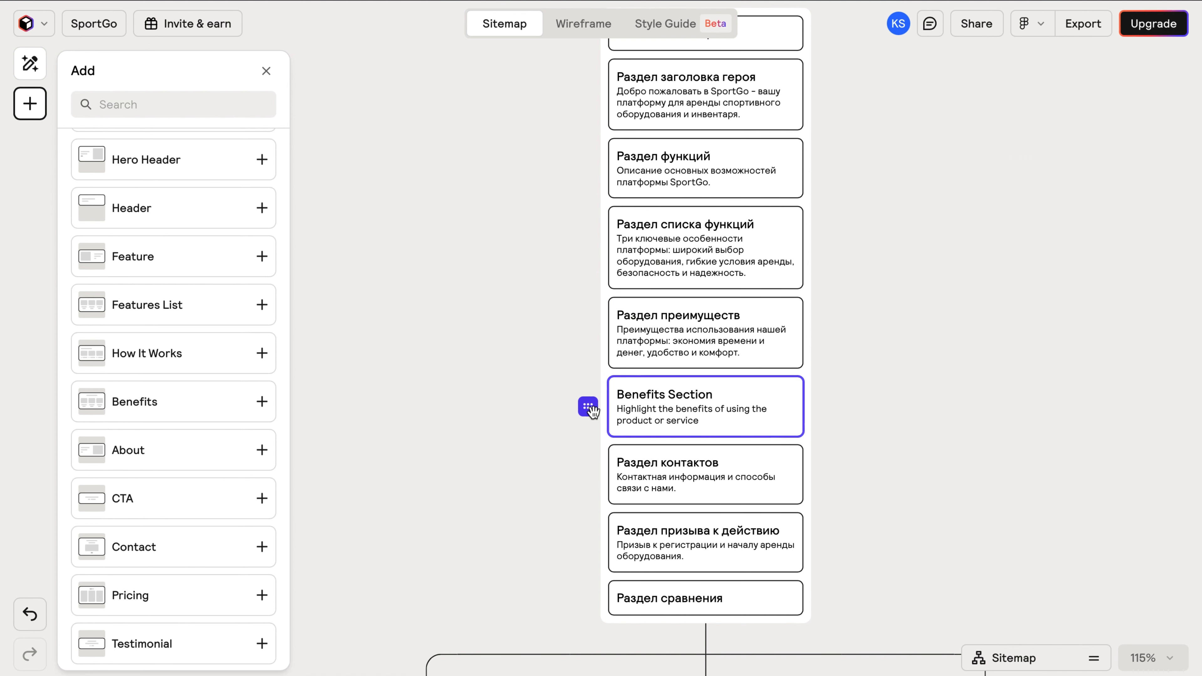
Delete the Услуги and Контакты pages from the sitemap.
{"action": "left_click", "coordinate": [810, 109]}
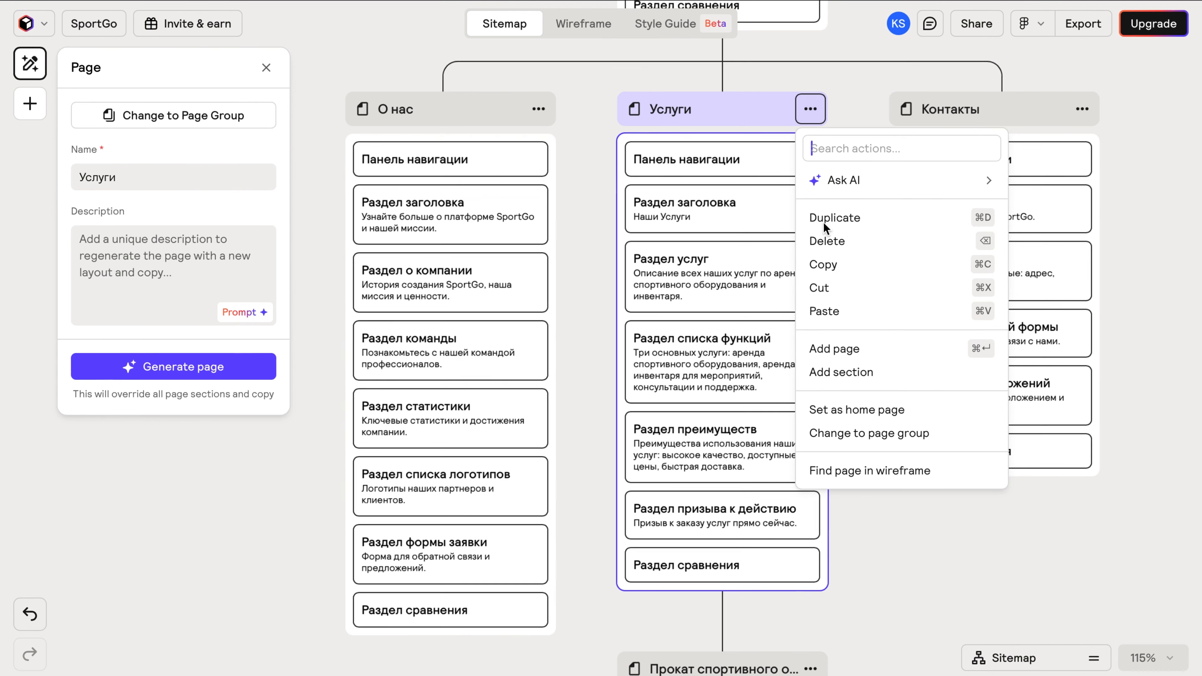
{"action": "left_click", "coordinate": [827, 241]}
{"action": "left_click", "coordinate": [947, 109]}
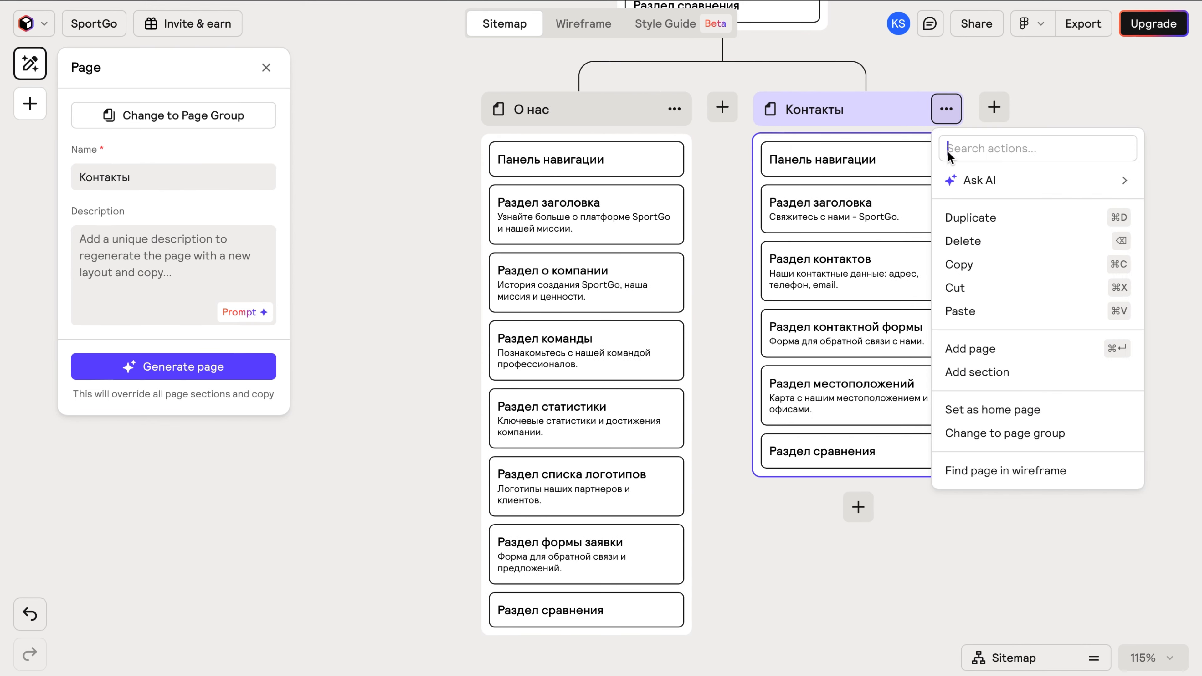
{"action": "left_click", "coordinate": [963, 238]}
Switch to the Wireframe view to generate the site's wireframes.
{"action": "scroll", "coordinate": [886, 188], "scroll_direction": "down", "scroll_amount": 3}
{"action": "scroll", "coordinate": [888, 194], "scroll_direction": "up", "scroll_amount": 10}
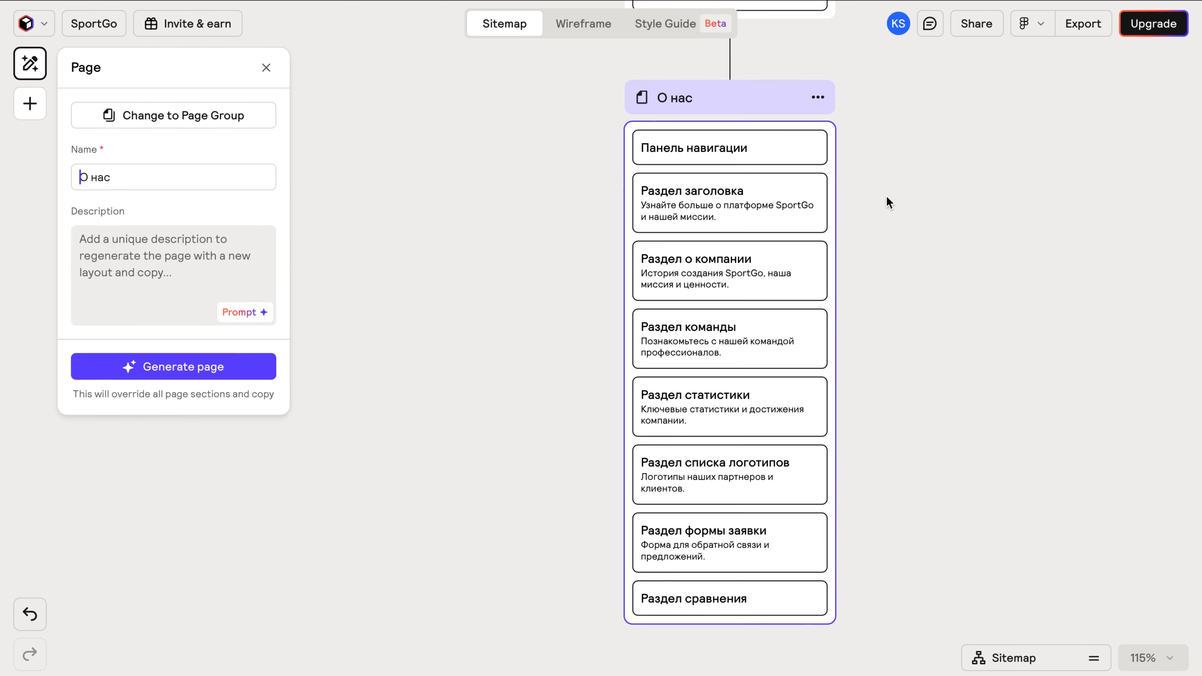
{"action": "scroll", "coordinate": [757, 213], "scroll_direction": "down", "scroll_amount": 3}
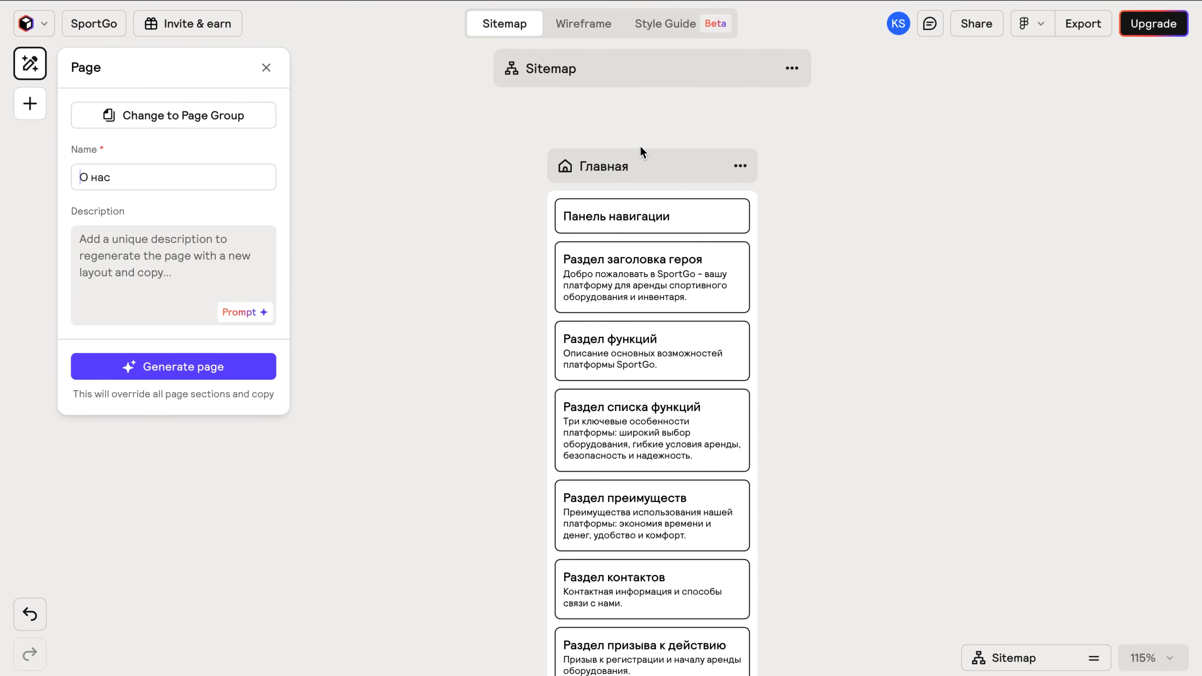
{"action": "left_click", "coordinate": [596, 24]}
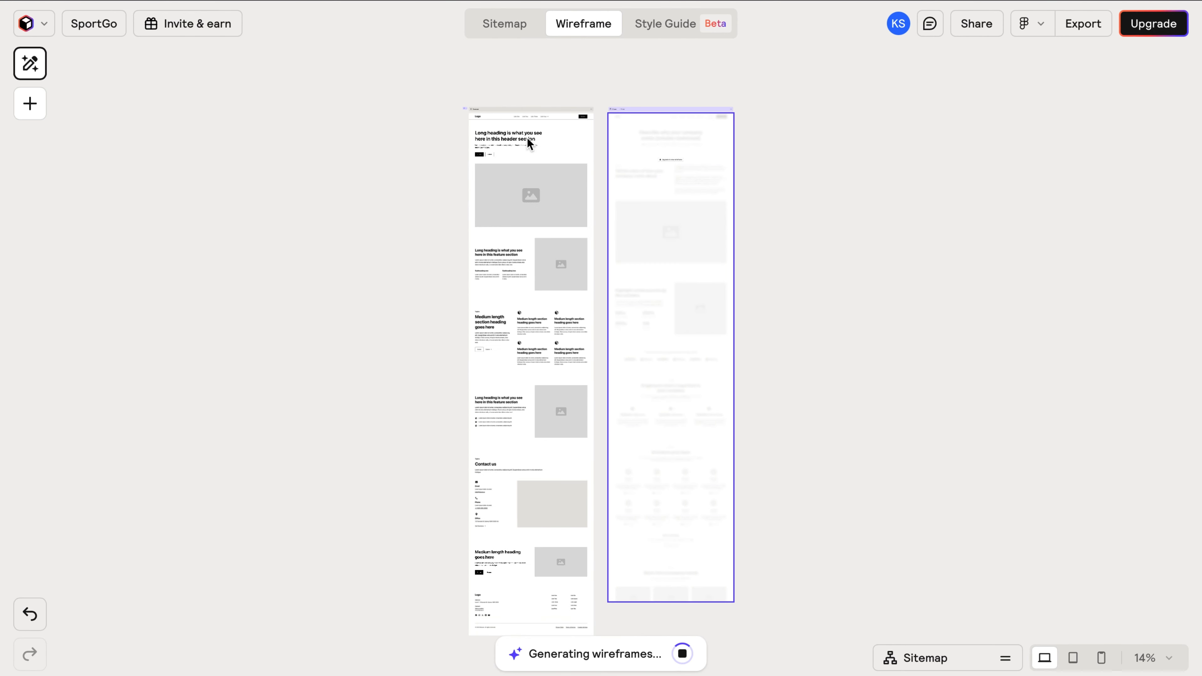
Scroll through the generated home page and select the Header 71 hero section.
{"action": "scroll", "coordinate": [526, 138], "scroll_direction": "up", "scroll_amount": 5}
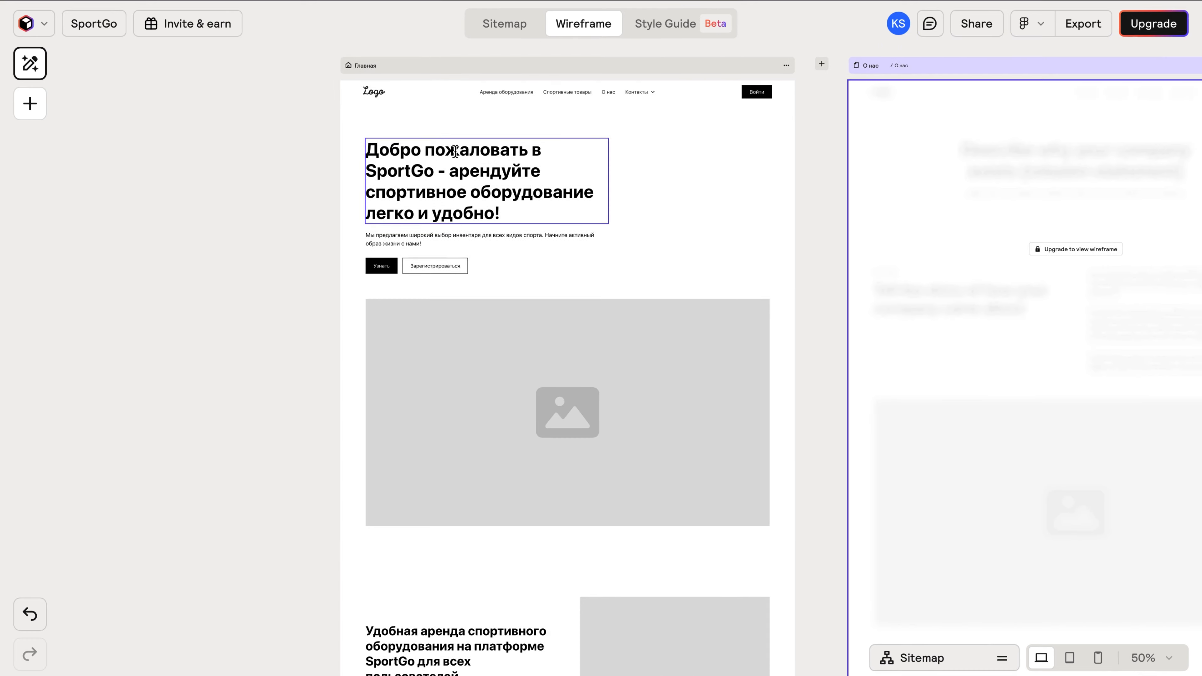
{"action": "scroll", "coordinate": [575, 176], "scroll_direction": "down", "scroll_amount": 10}
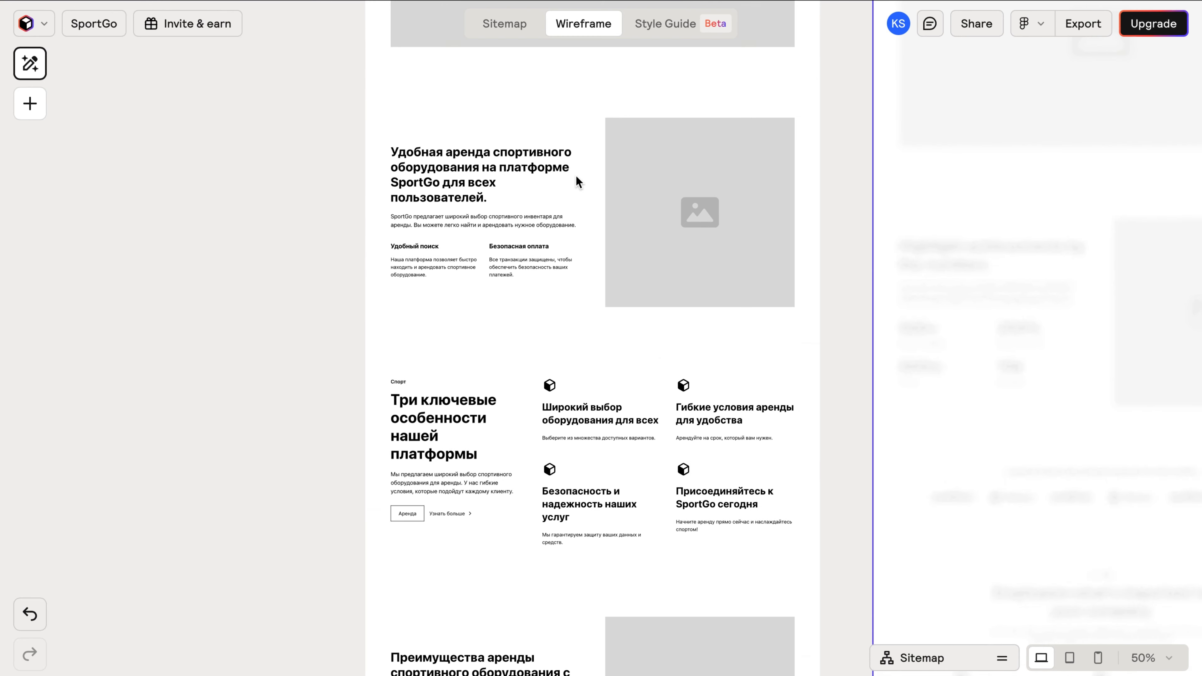
{"action": "scroll", "coordinate": [575, 176], "scroll_direction": "down", "scroll_amount": 12}
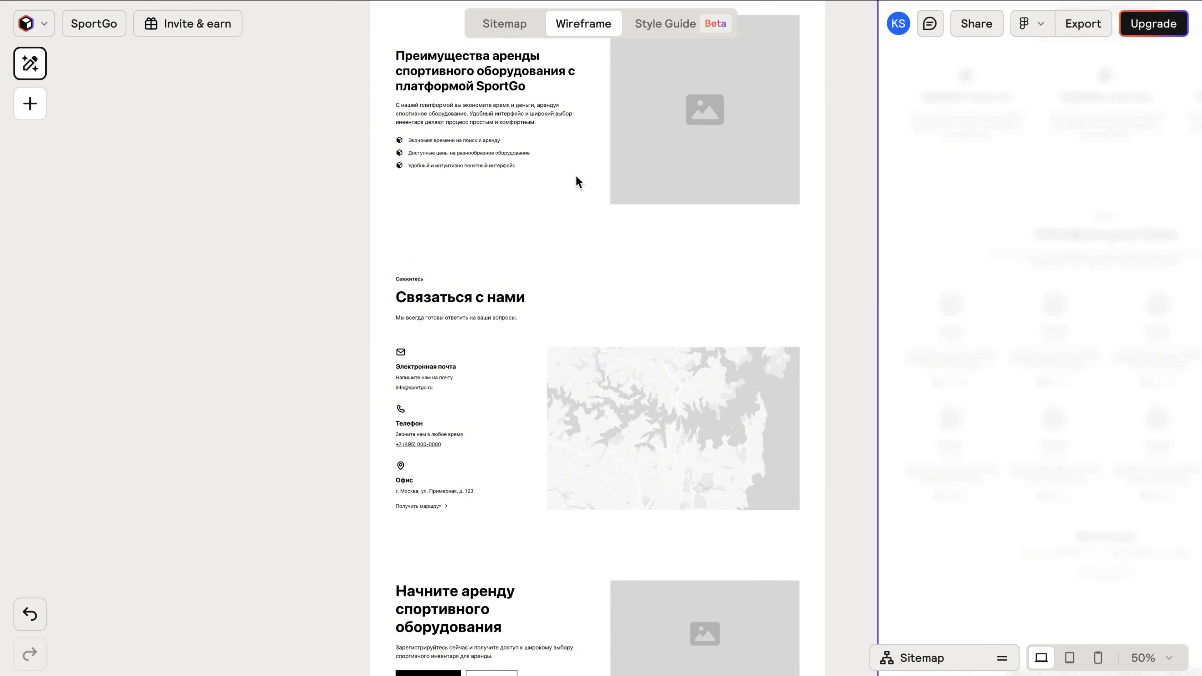
{"action": "scroll", "coordinate": [575, 174], "scroll_direction": "down", "scroll_amount": 7}
{"action": "scroll", "coordinate": [575, 182], "scroll_direction": "up", "scroll_amount": 20}
{"action": "scroll", "coordinate": [576, 209], "scroll_direction": "up", "scroll_amount": 9}
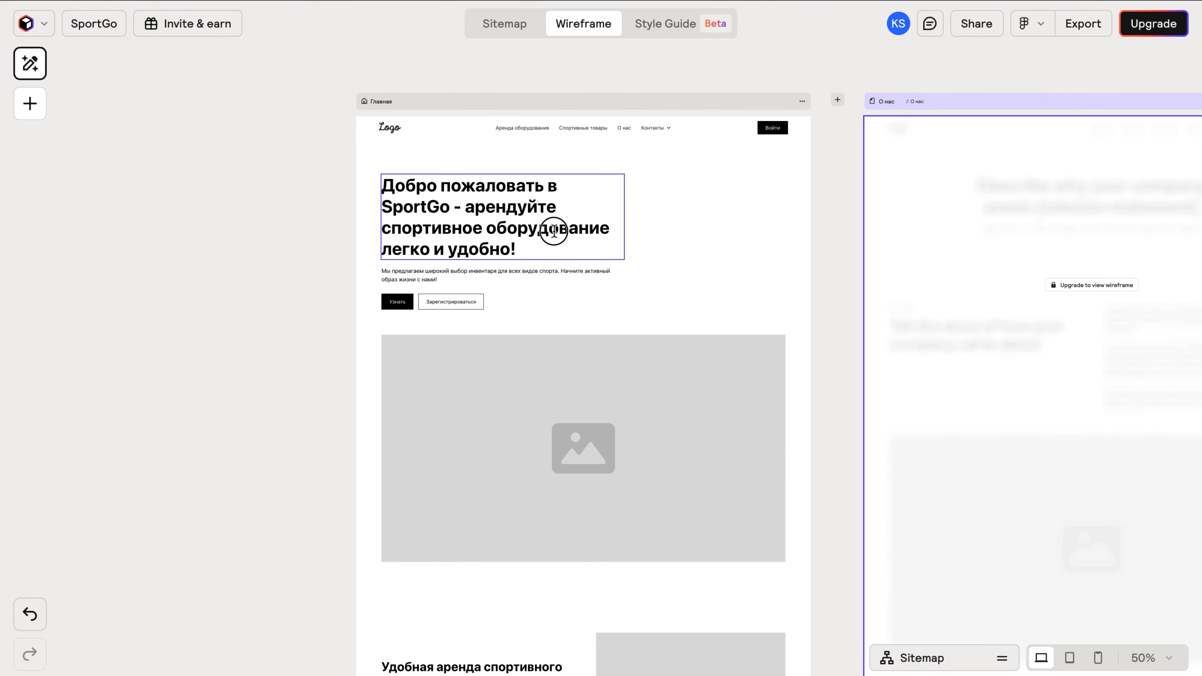
{"action": "left_click", "coordinate": [553, 231]}
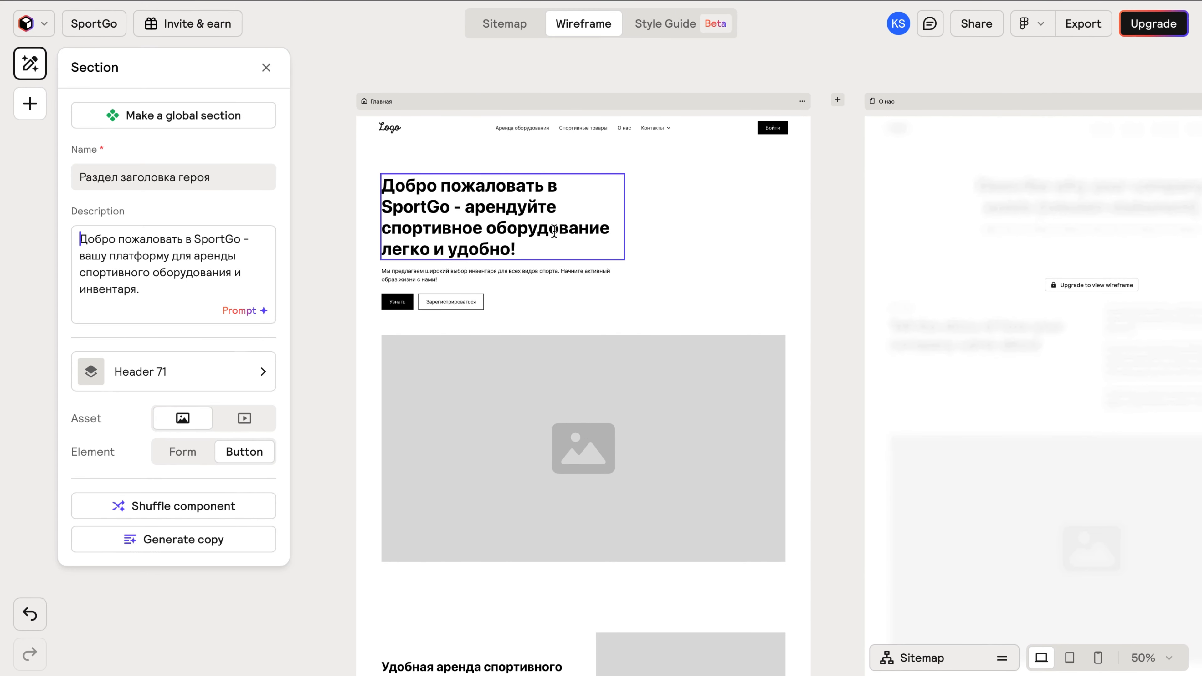
{"action": "left_click", "coordinate": [676, 238]}
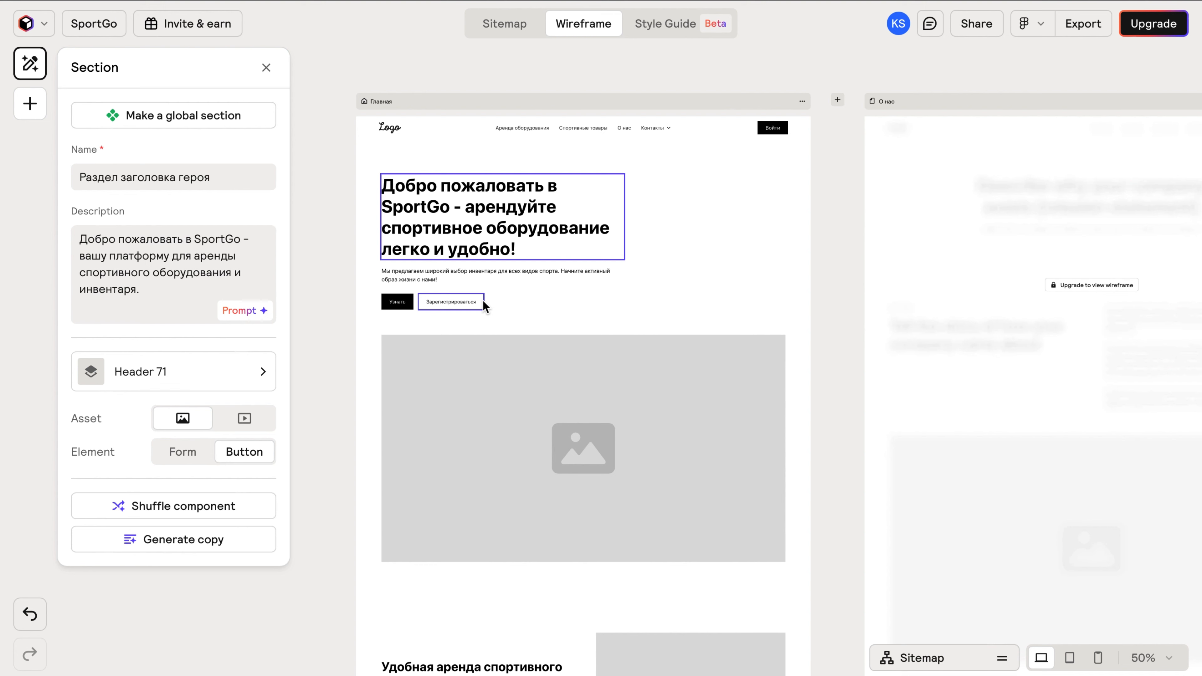
{"action": "left_click", "coordinate": [664, 217]}
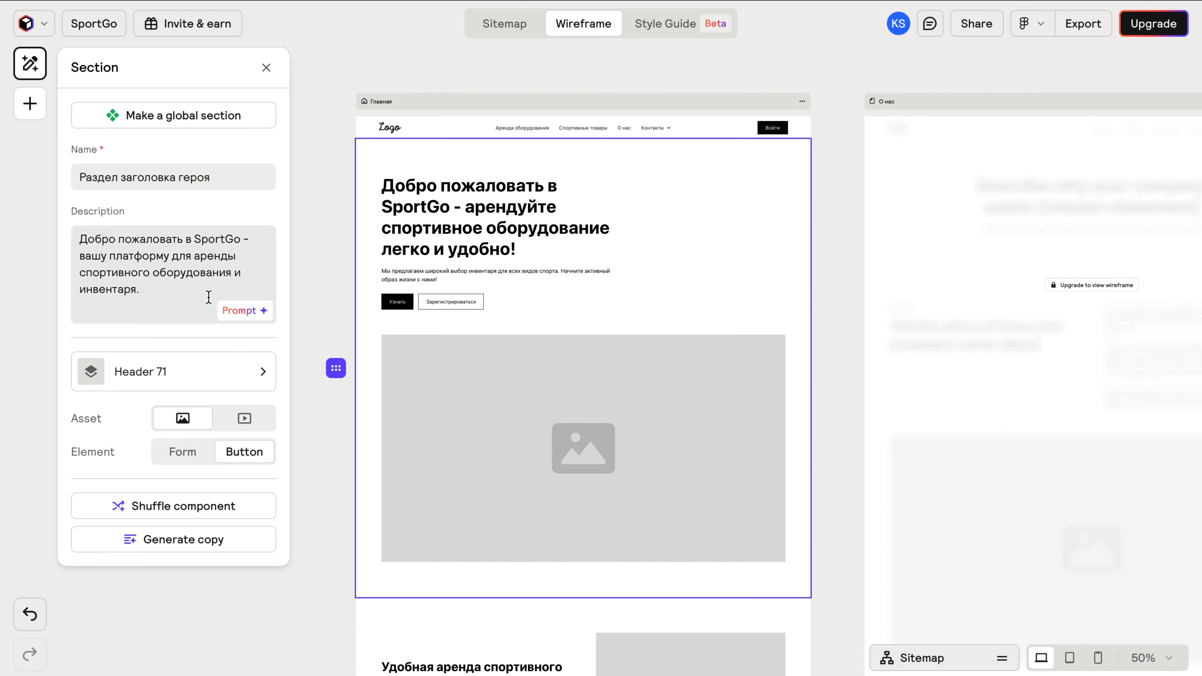
Replace the hero's Header 71 layout with Header 9.
{"action": "left_click", "coordinate": [216, 378]}
{"action": "scroll", "coordinate": [228, 376], "scroll_direction": "down", "scroll_amount": 5}
{"action": "scroll", "coordinate": [232, 378], "scroll_direction": "down", "scroll_amount": 6}
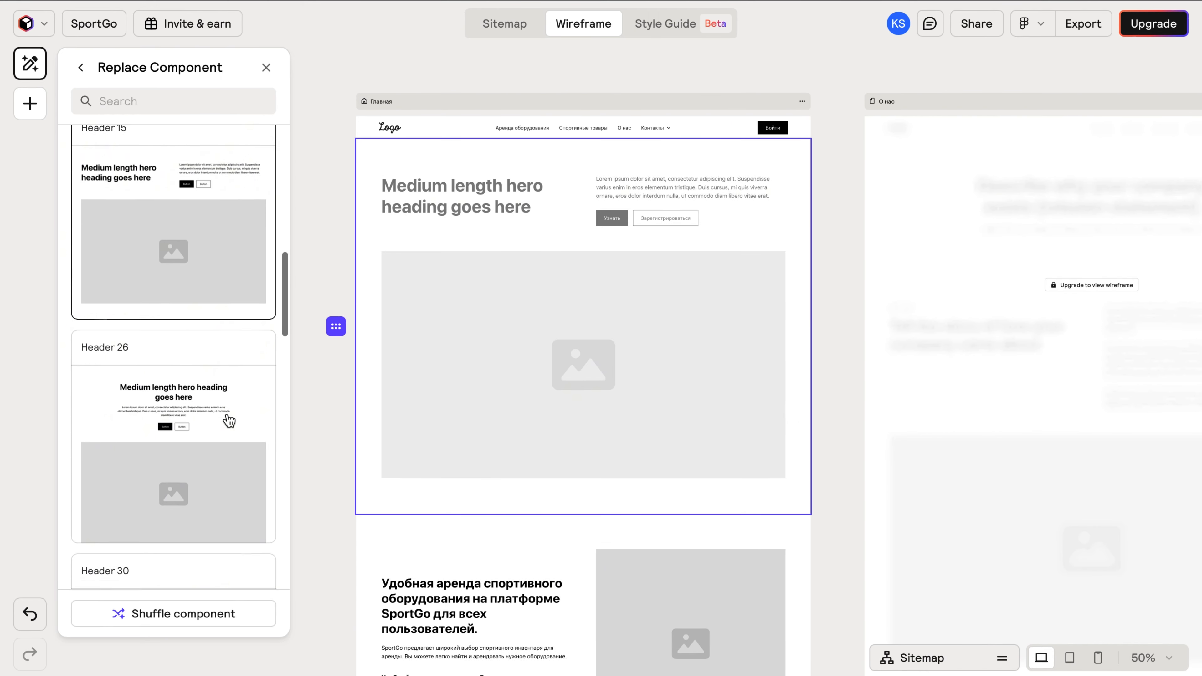
{"action": "scroll", "coordinate": [227, 453], "scroll_direction": "up", "scroll_amount": 5}
{"action": "left_click", "coordinate": [233, 330]}
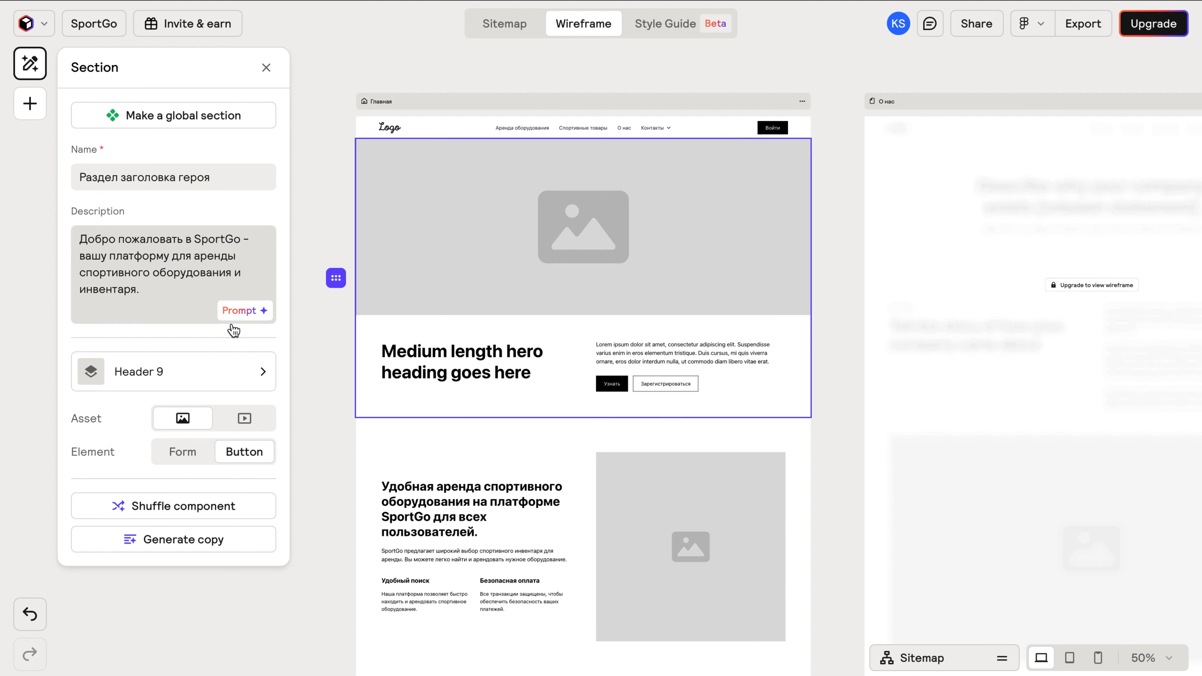
Generate new hero copy headed «Арендуйте спортивное оборудование с SportGo».
{"action": "left_click", "coordinate": [208, 539]}
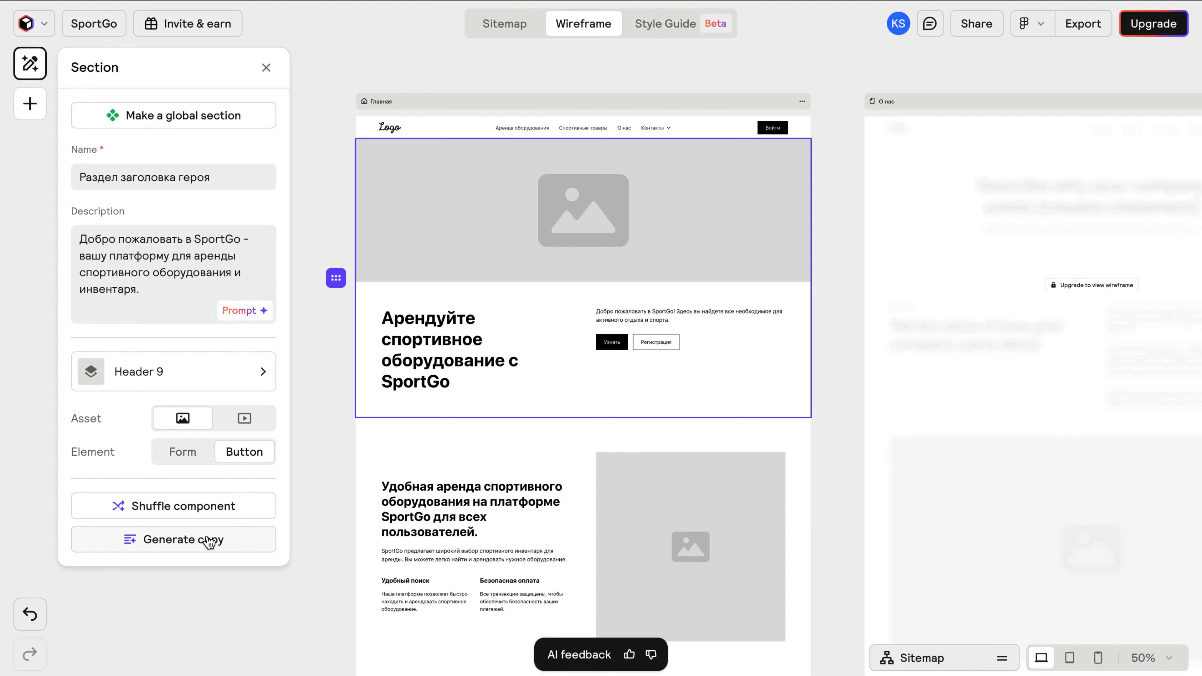
{"action": "scroll", "coordinate": [392, 414], "scroll_direction": "down", "scroll_amount": 10}
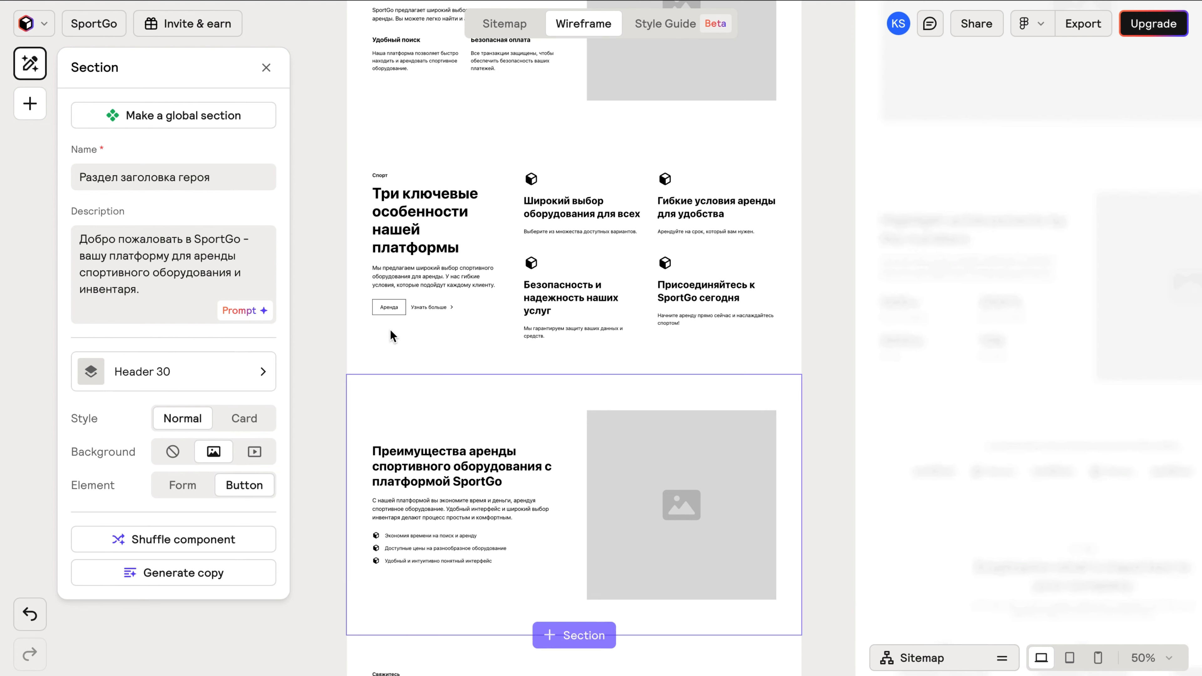
{"action": "left_click", "coordinate": [446, 164]}
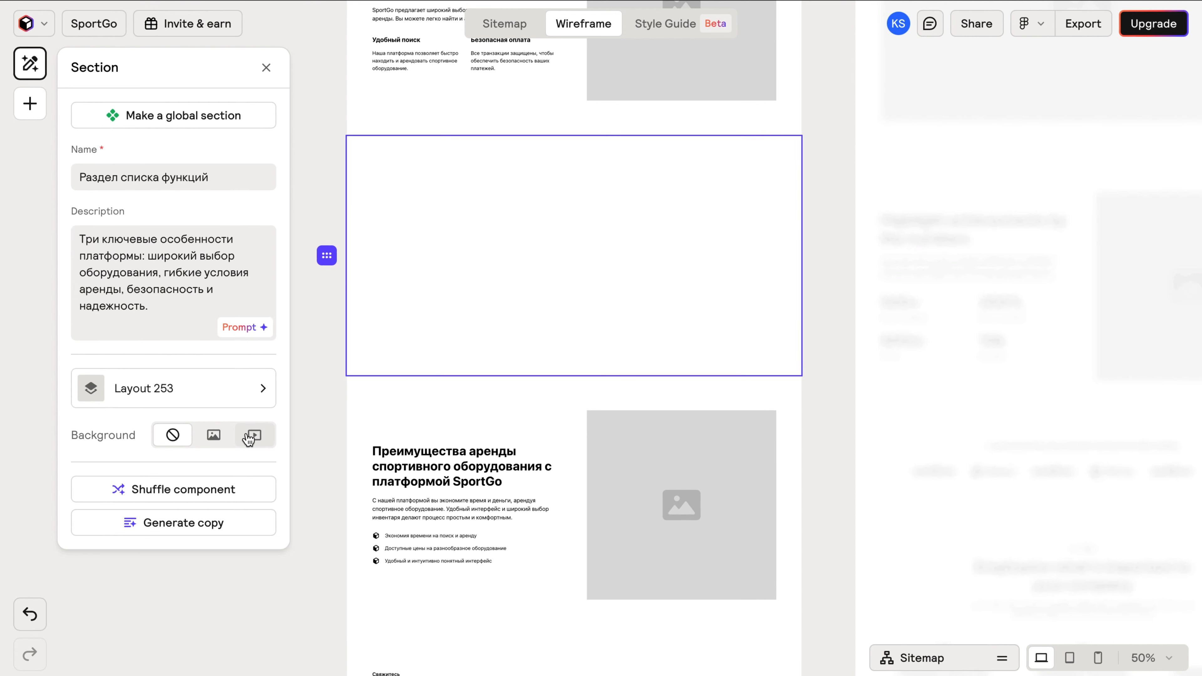
Keep Layout 238 for the feature list, switch it to four columns, and generate fresh copy.
{"action": "left_click", "coordinate": [236, 395]}
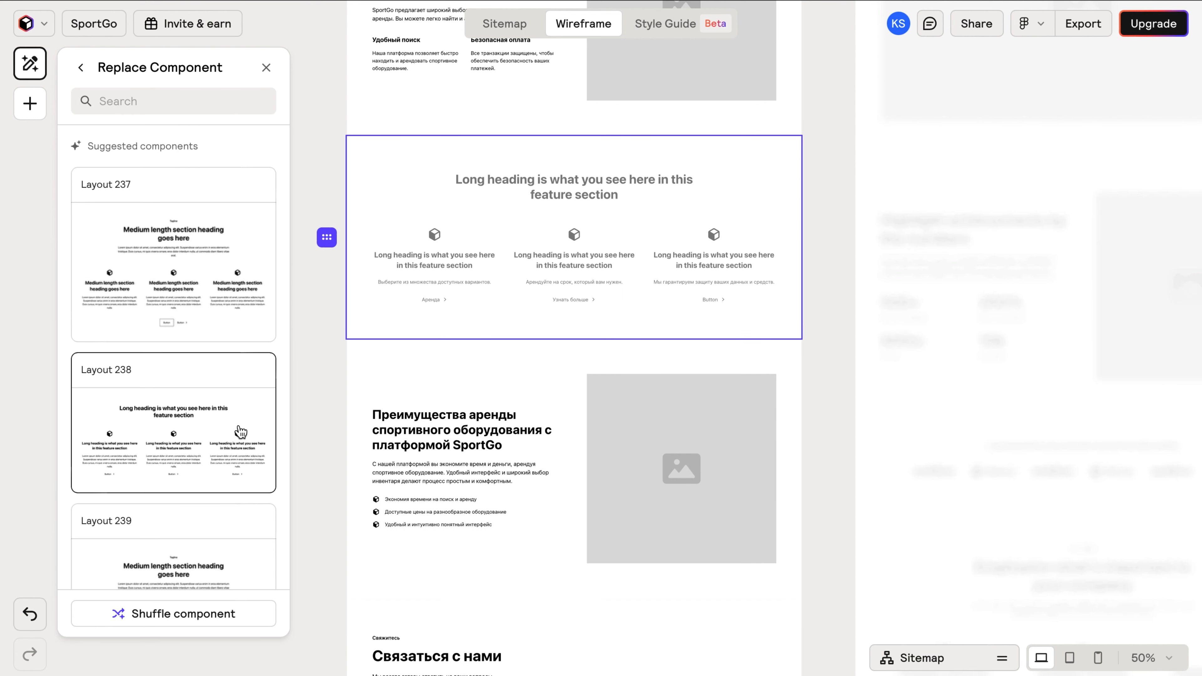
{"action": "left_click", "coordinate": [241, 431]}
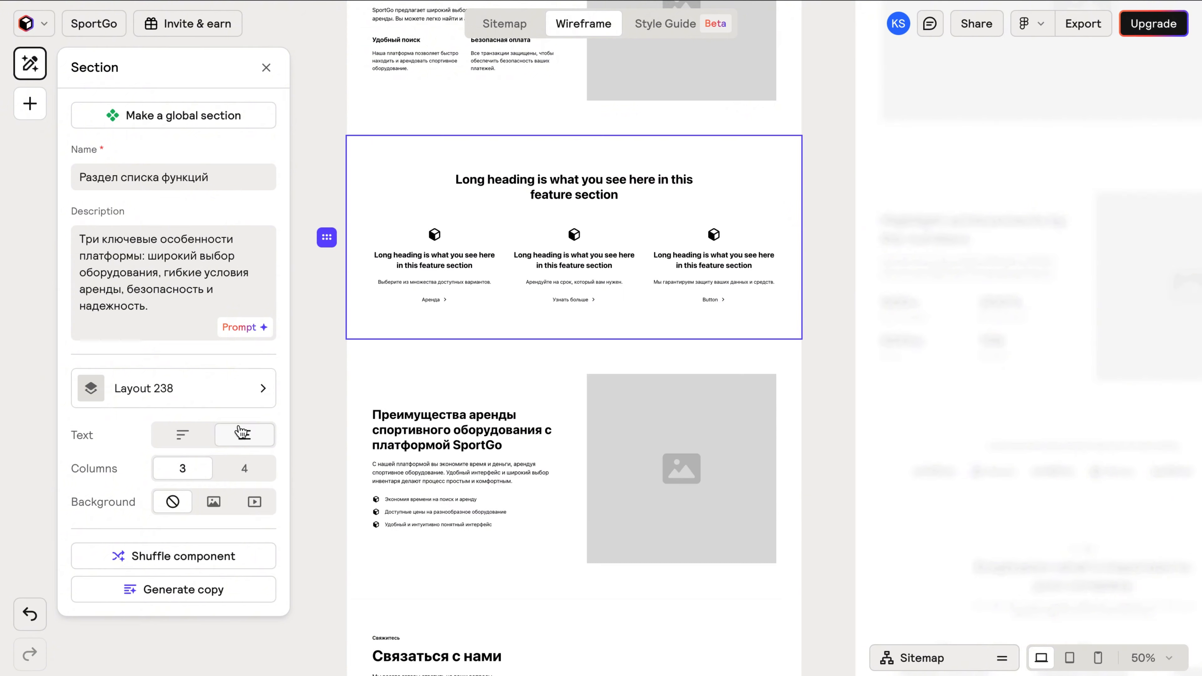
{"action": "left_click", "coordinate": [200, 591]}
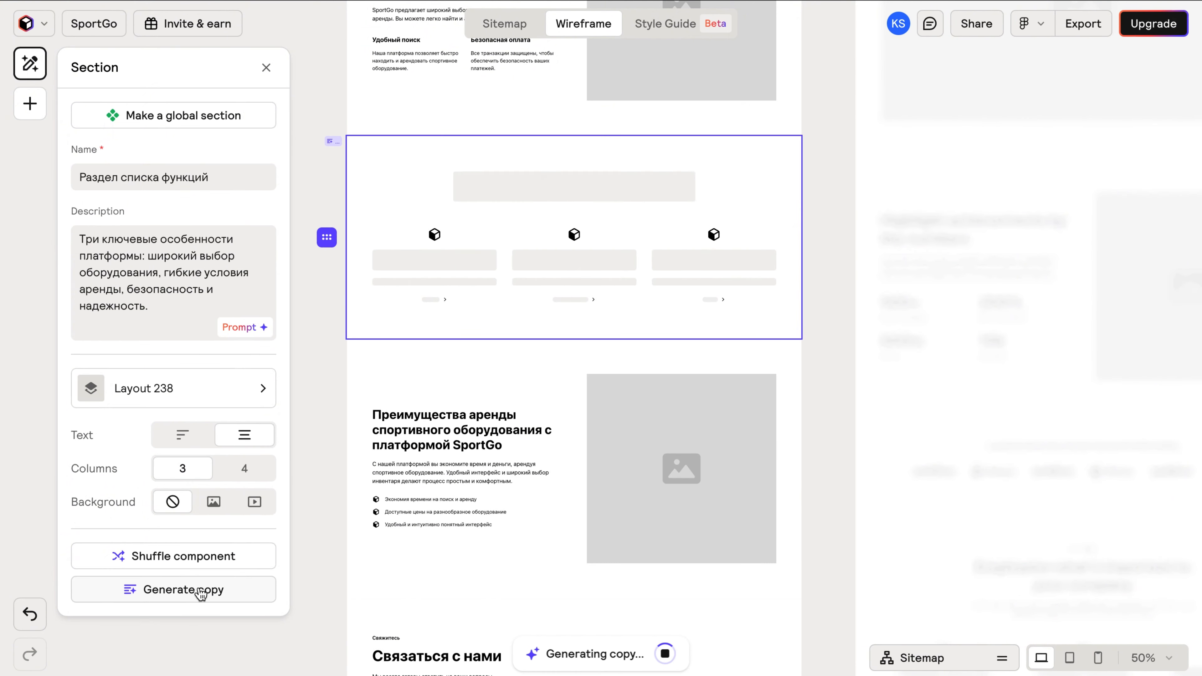
{"action": "left_click", "coordinate": [243, 468]}
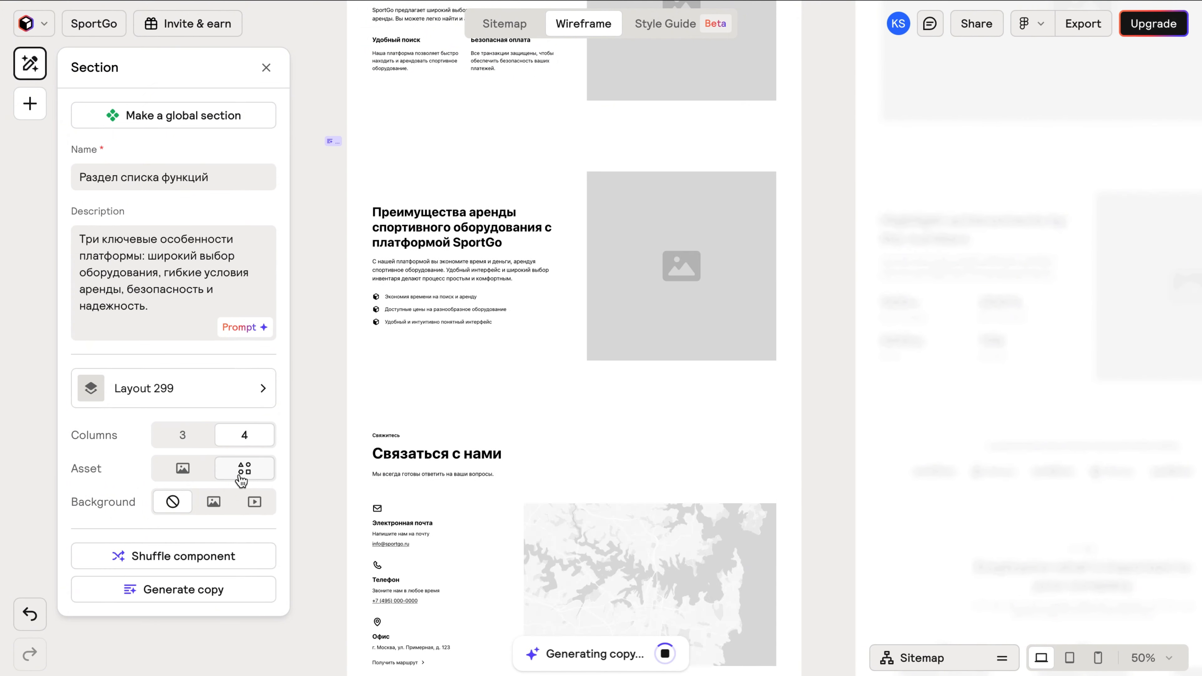
{"action": "left_click", "coordinate": [203, 599]}
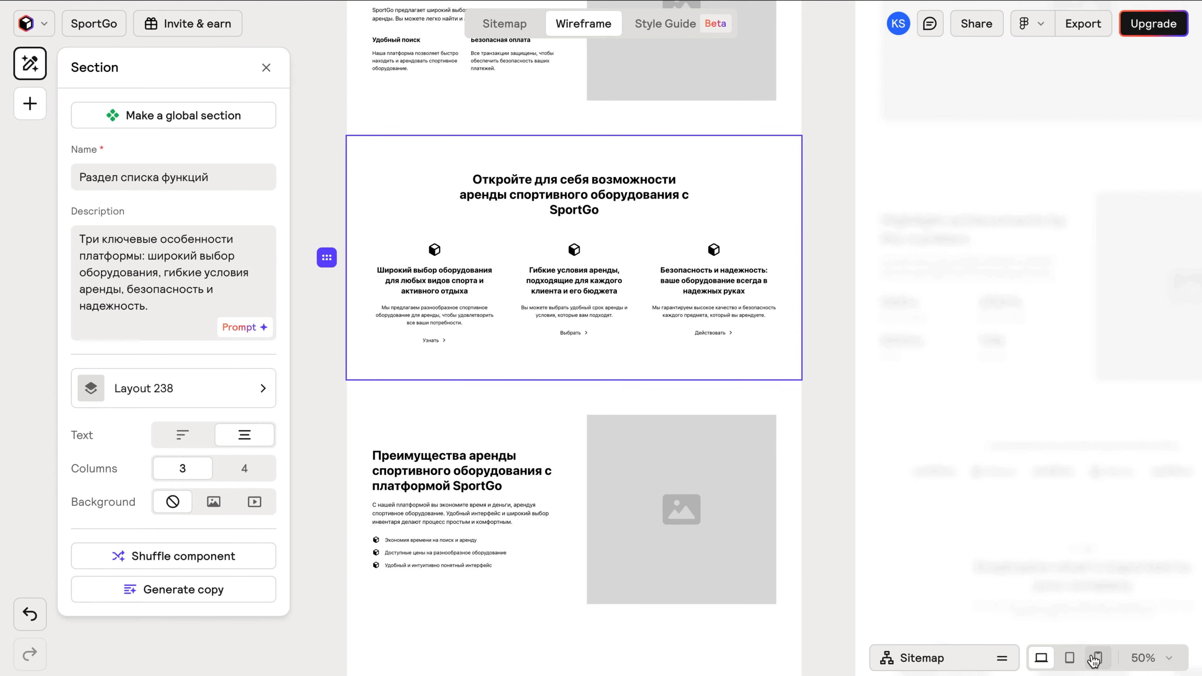
Preview the pages at tablet and mobile widths, return to desktop, then open the Style Guide.
{"action": "scroll", "coordinate": [877, 565], "scroll_direction": "down", "scroll_amount": 4}
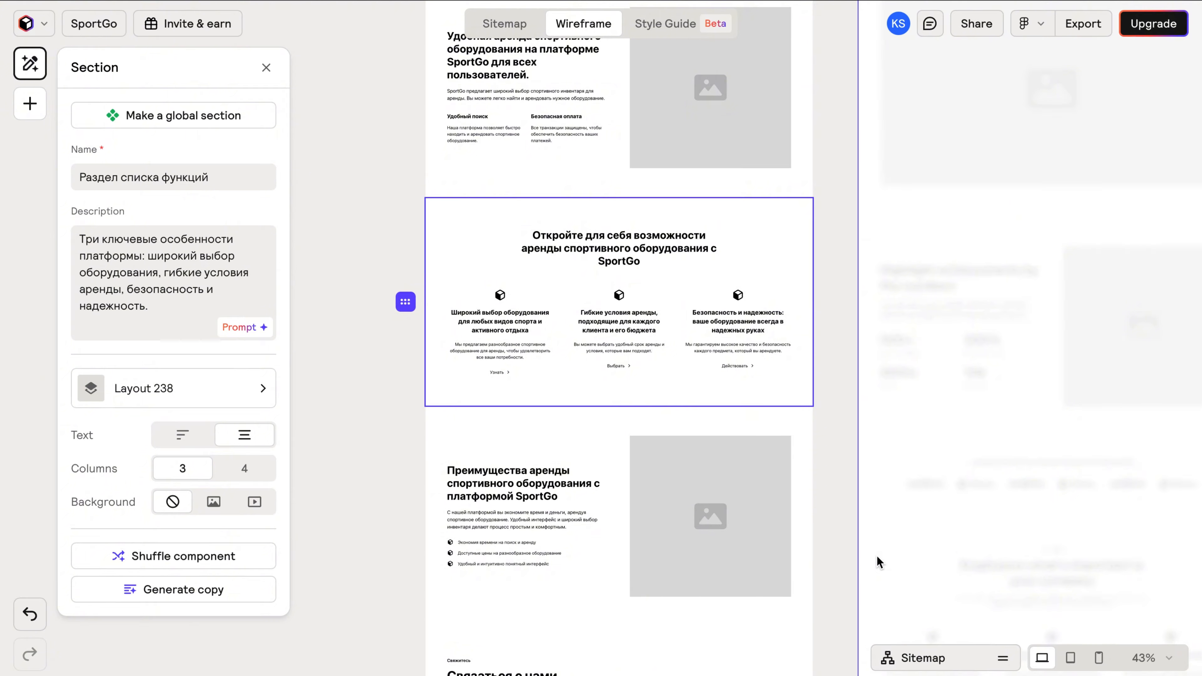
{"action": "scroll", "coordinate": [878, 568], "scroll_direction": "right", "scroll_amount": 2}
{"action": "scroll", "coordinate": [873, 589], "scroll_direction": "down", "scroll_amount": 4}
{"action": "scroll", "coordinate": [877, 565], "scroll_direction": "up", "scroll_amount": 7}
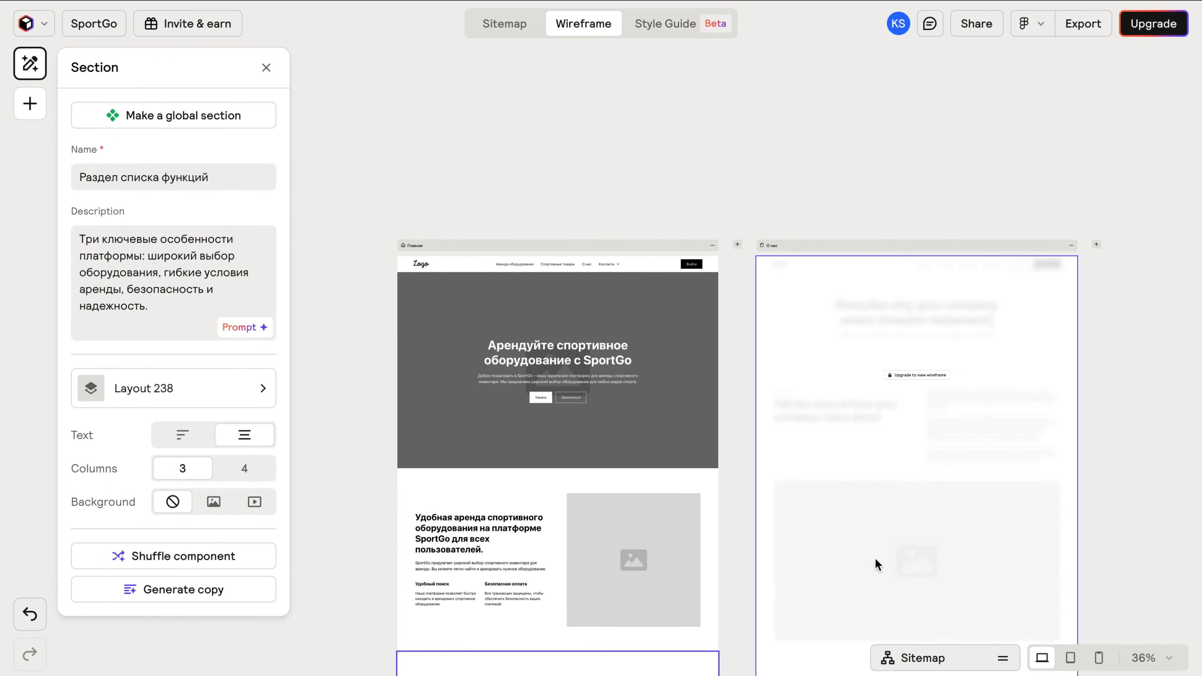
{"action": "left_click", "coordinate": [1071, 659]}
{"action": "scroll", "coordinate": [925, 584], "scroll_direction": "down", "scroll_amount": 9}
{"action": "scroll", "coordinate": [925, 585], "scroll_direction": "right", "scroll_amount": 2}
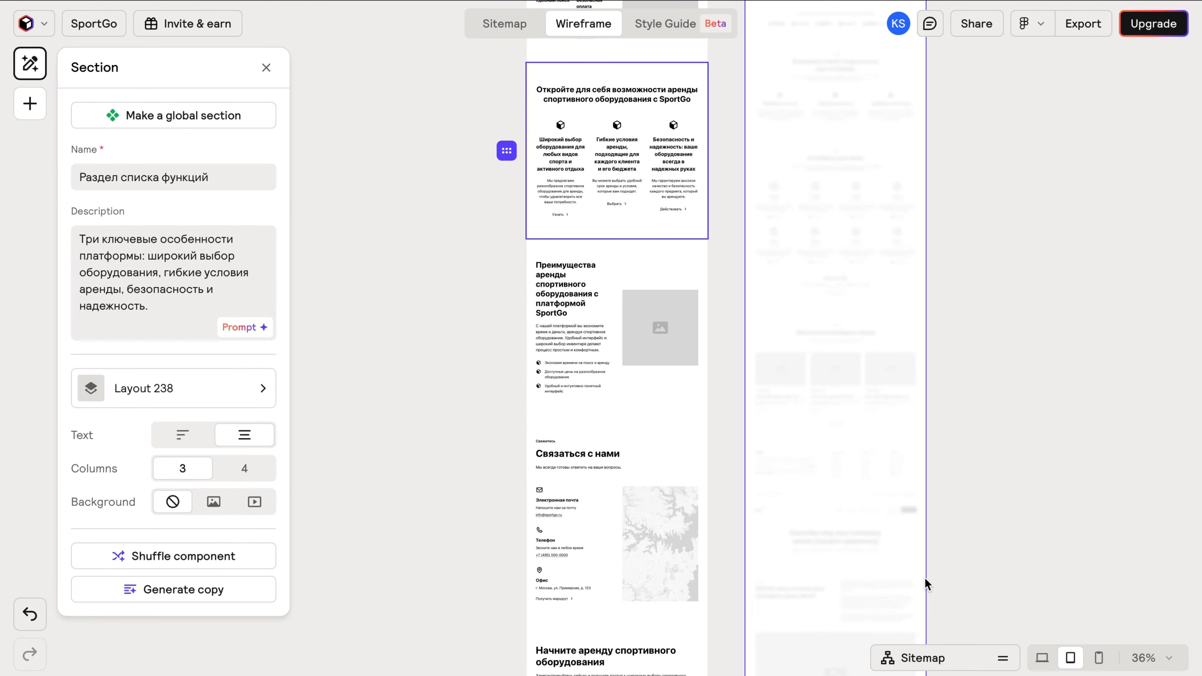
{"action": "scroll", "coordinate": [925, 615], "scroll_direction": "up", "scroll_amount": 6}
{"action": "left_click", "coordinate": [1099, 658]}
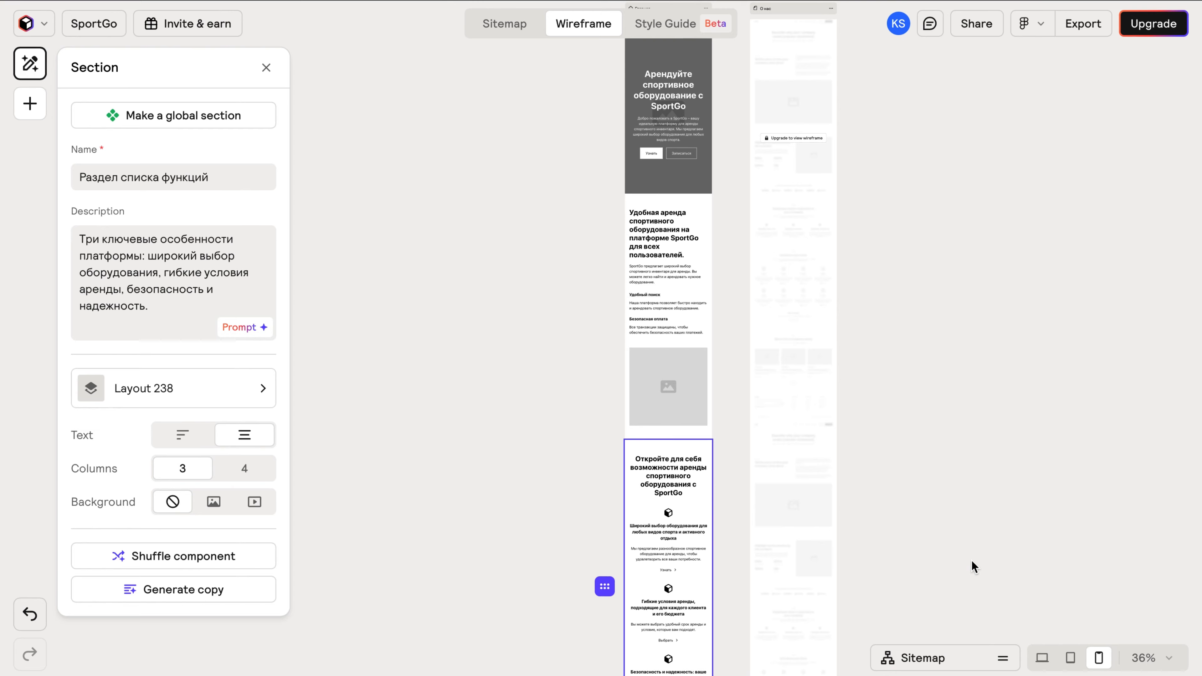
{"action": "left_click", "coordinate": [1041, 658]}
{"action": "left_click", "coordinate": [671, 28]}
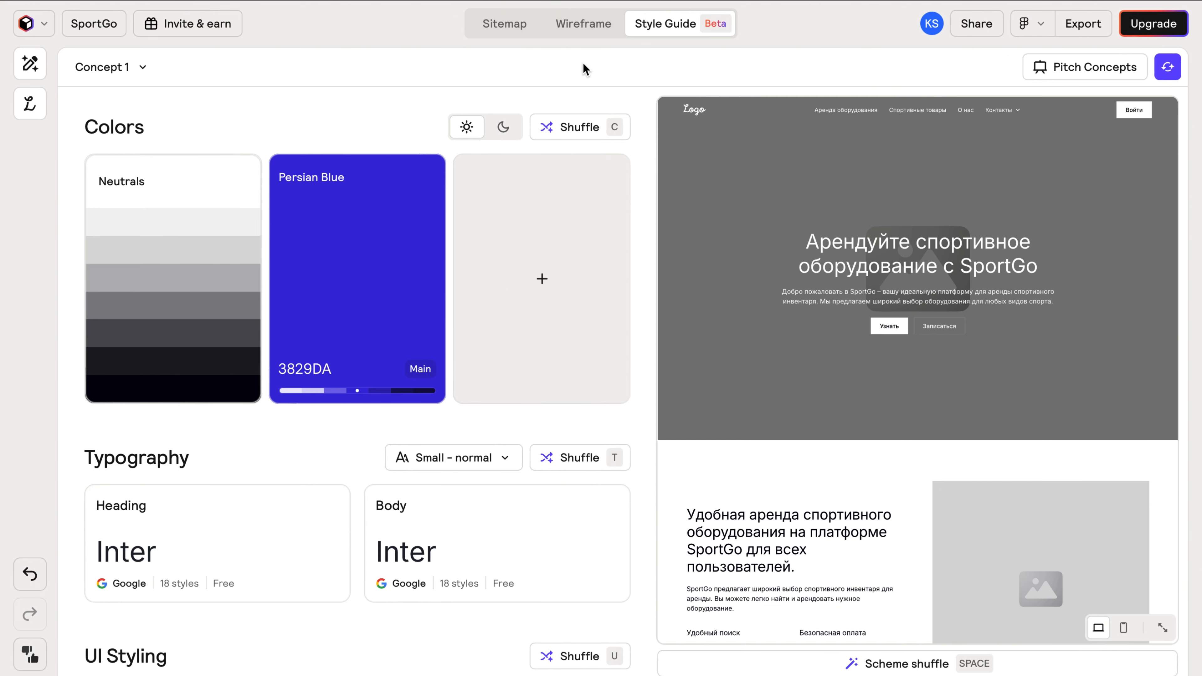
Shuffle colours, fonts and button styling together, landing on Avenir Next and Arimo fonts.
{"action": "key", "text": "space"}
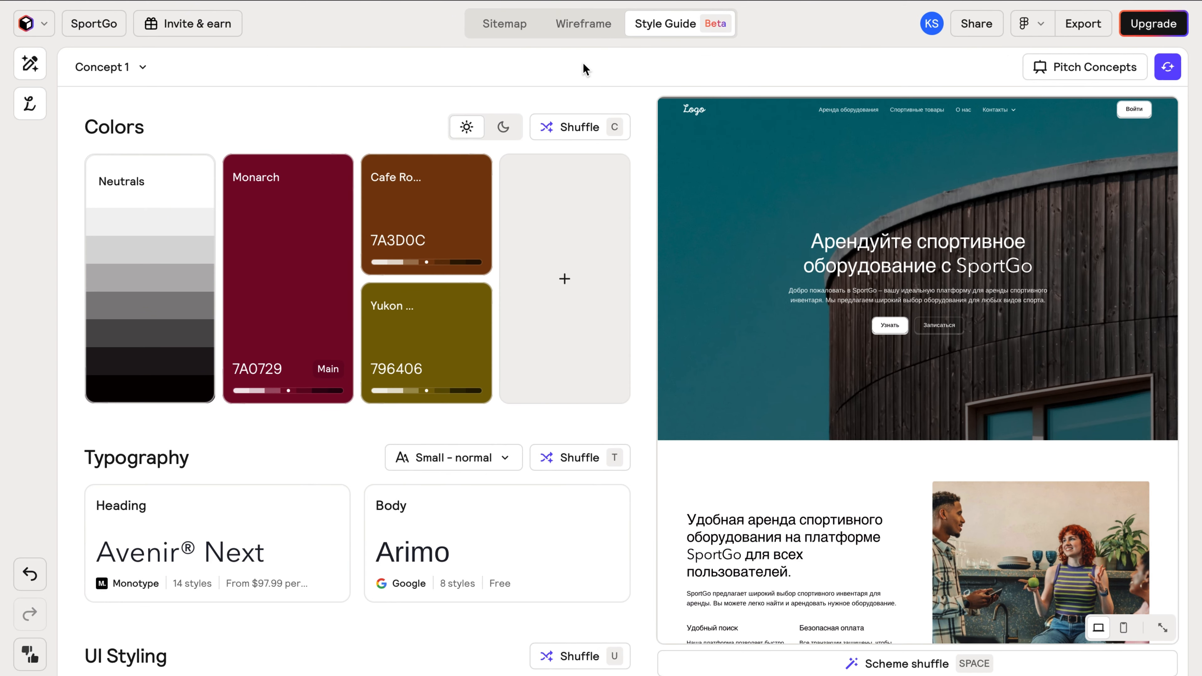
{"action": "scroll", "coordinate": [133, 447], "scroll_direction": "down", "scroll_amount": 5}
{"action": "scroll", "coordinate": [133, 447], "scroll_direction": "up", "scroll_amount": 5}
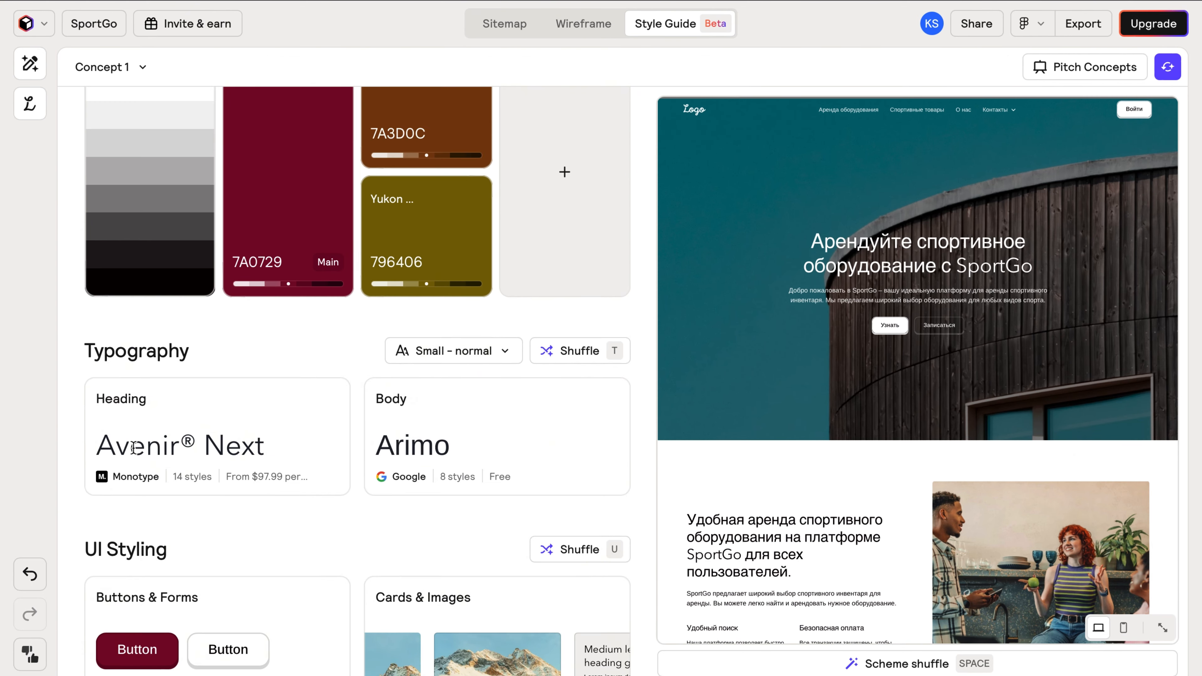
{"action": "left_click", "coordinate": [135, 69]}
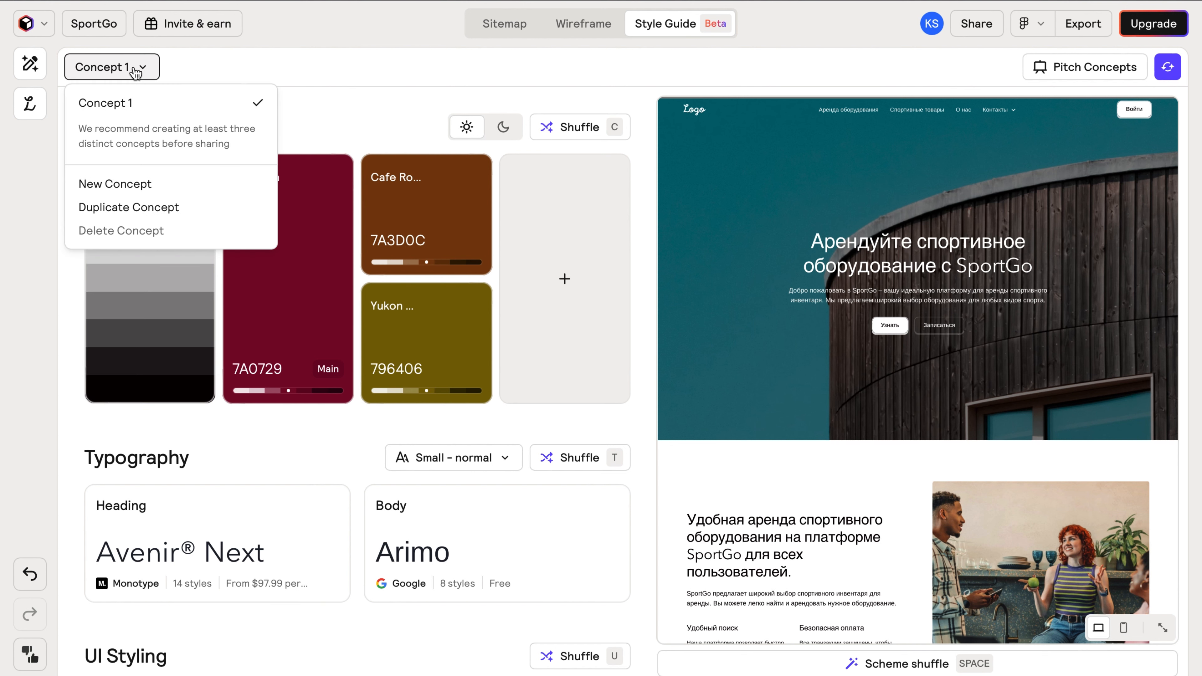
{"action": "left_click", "coordinate": [135, 69]}
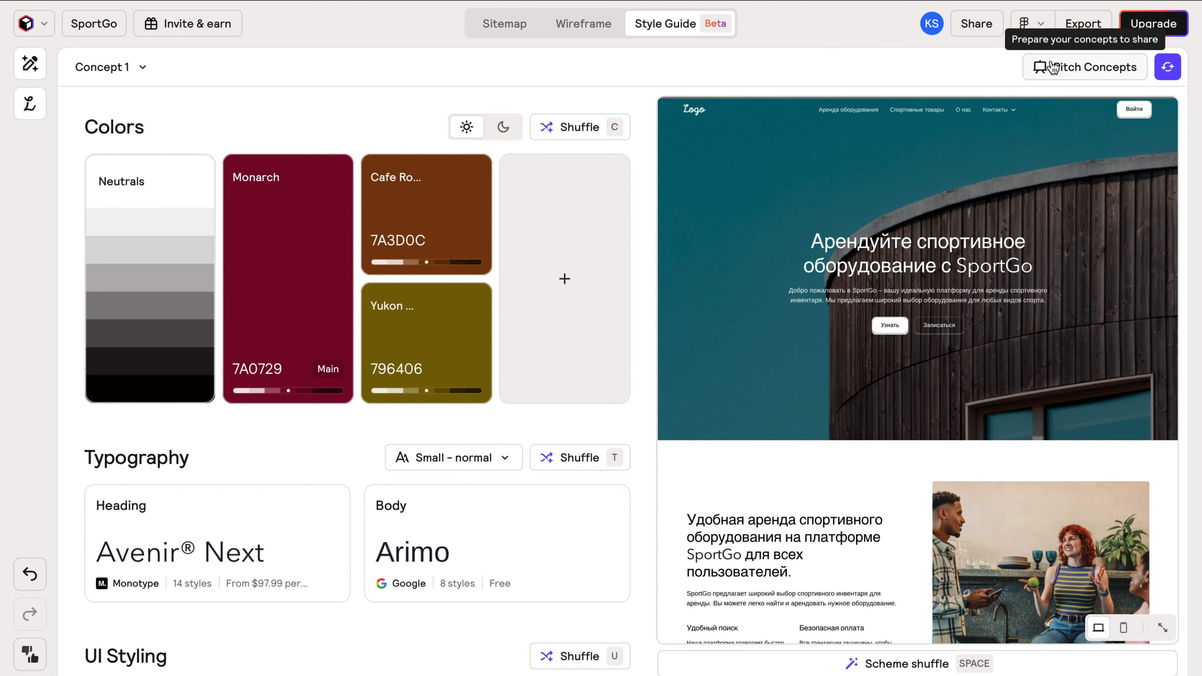
Reshuffle the colour palette three more times.
{"action": "mouse_move", "coordinate": [466, 180]}
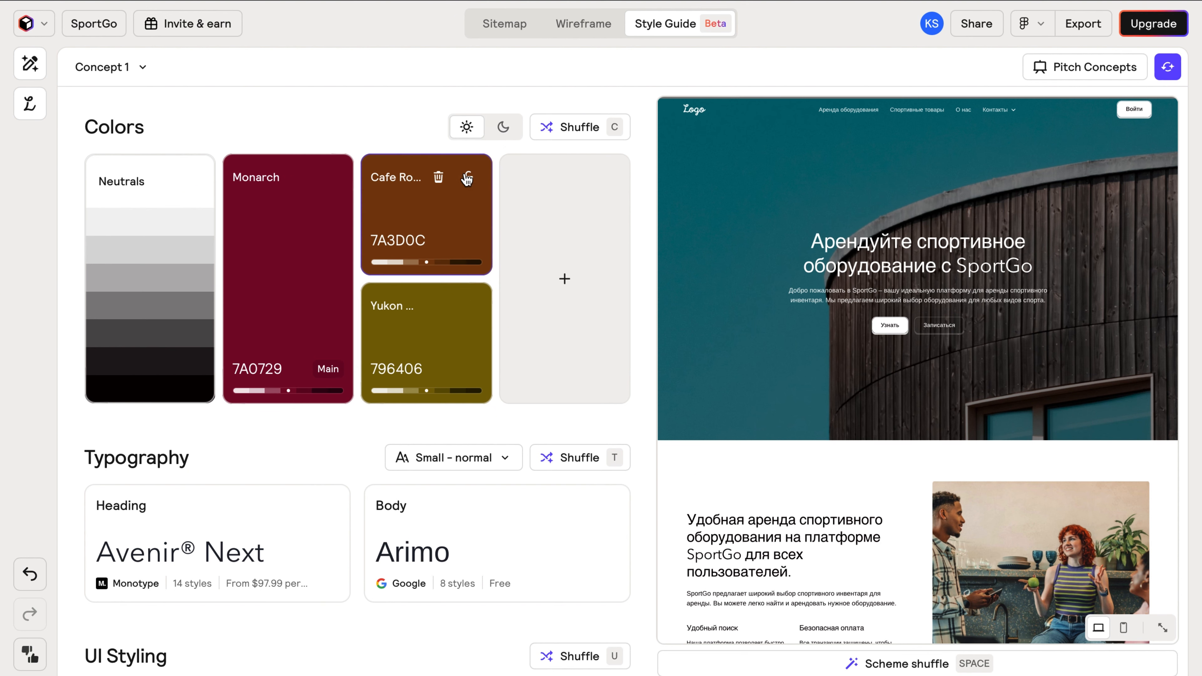
{"action": "left_click", "coordinate": [550, 138]}
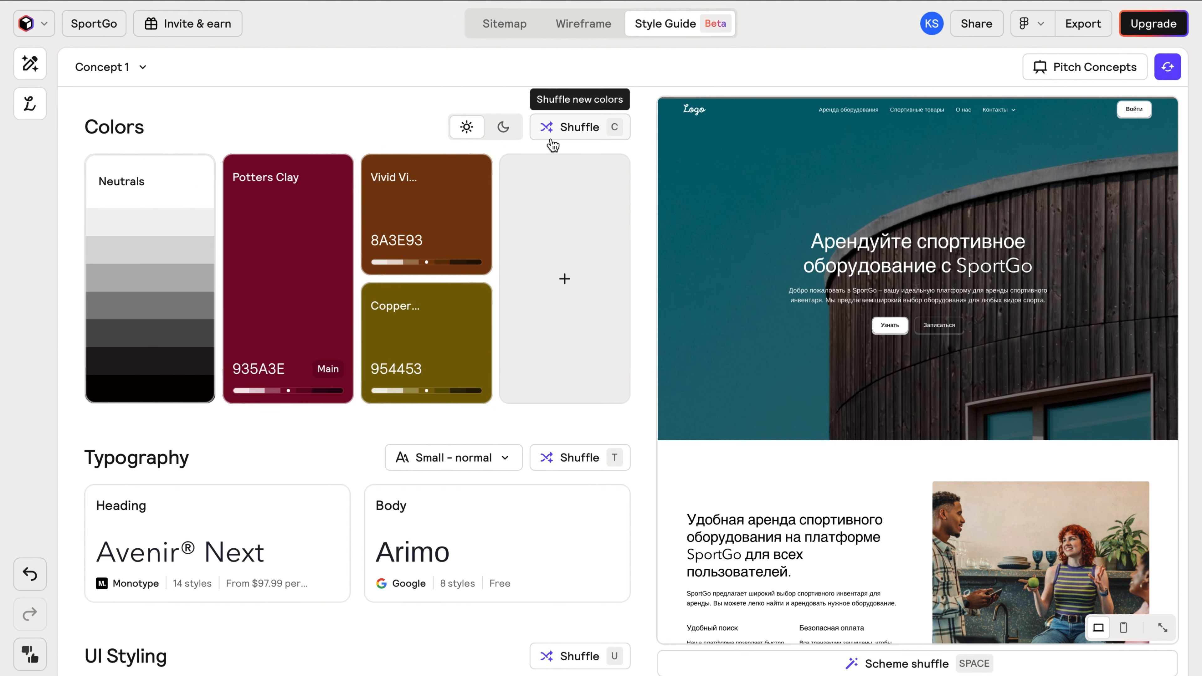
{"action": "left_click", "coordinate": [557, 140]}
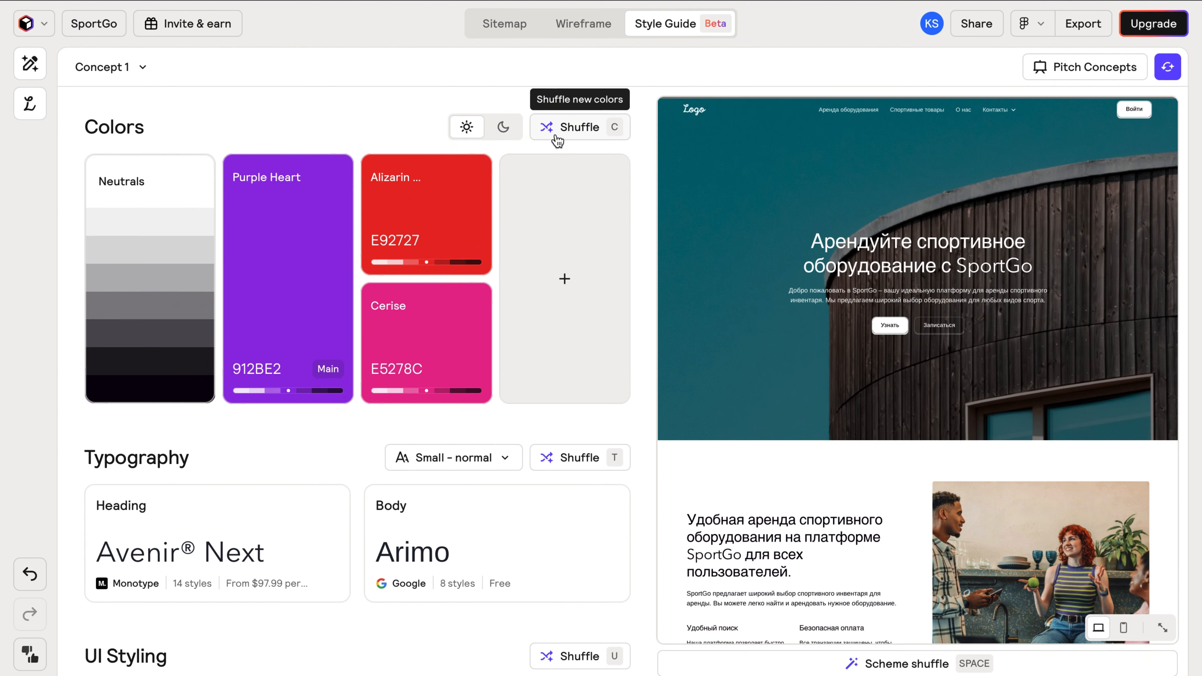
{"action": "left_click", "coordinate": [557, 139]}
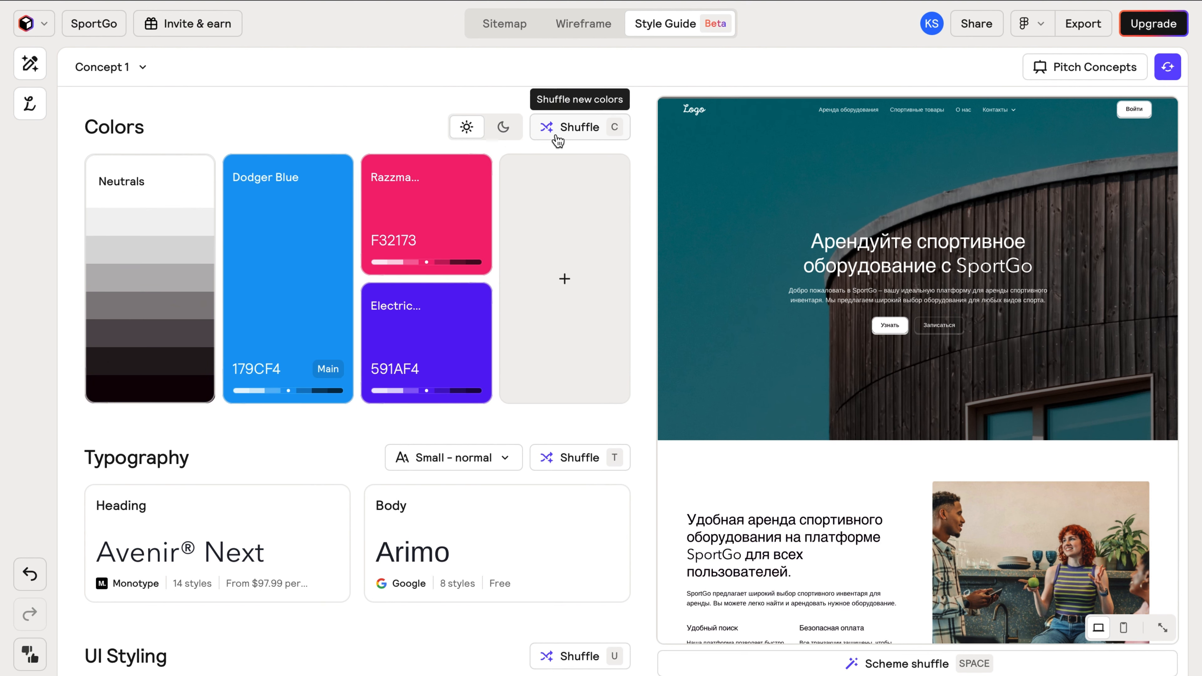
Add two palette colours, reshuffle, then remove extras including green Lima.
{"action": "left_click", "coordinate": [564, 278]}
{"action": "left_click", "coordinate": [564, 342]}
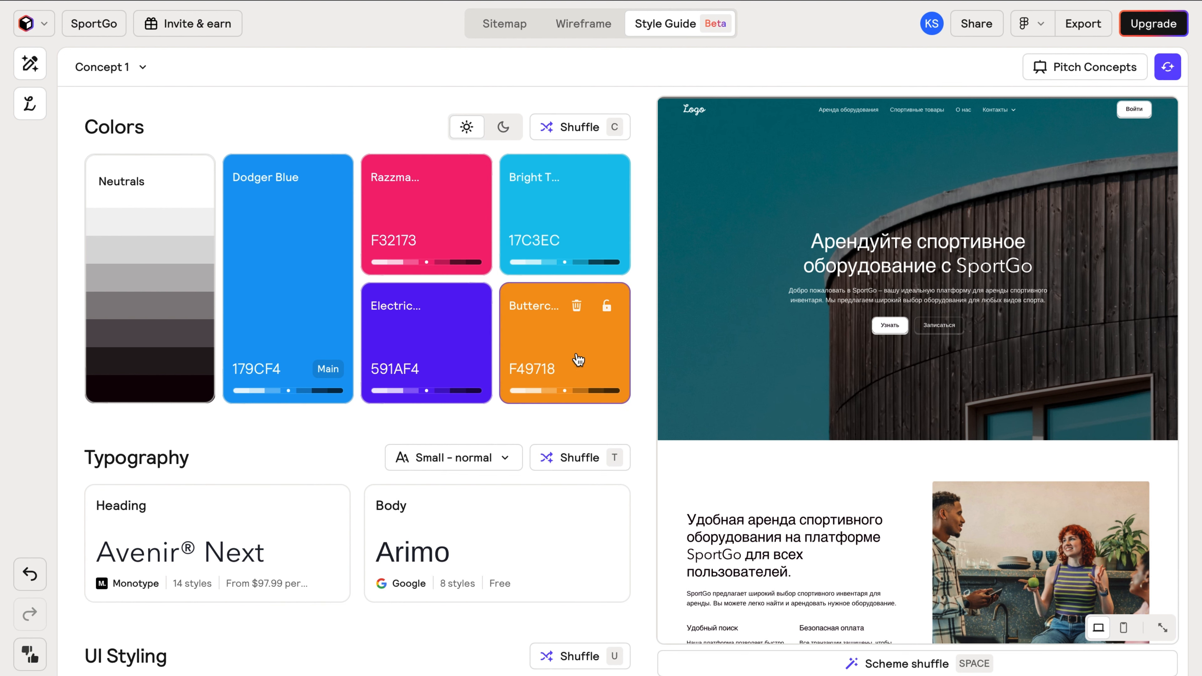
{"action": "left_click", "coordinate": [578, 135]}
{"action": "left_click", "coordinate": [578, 186]}
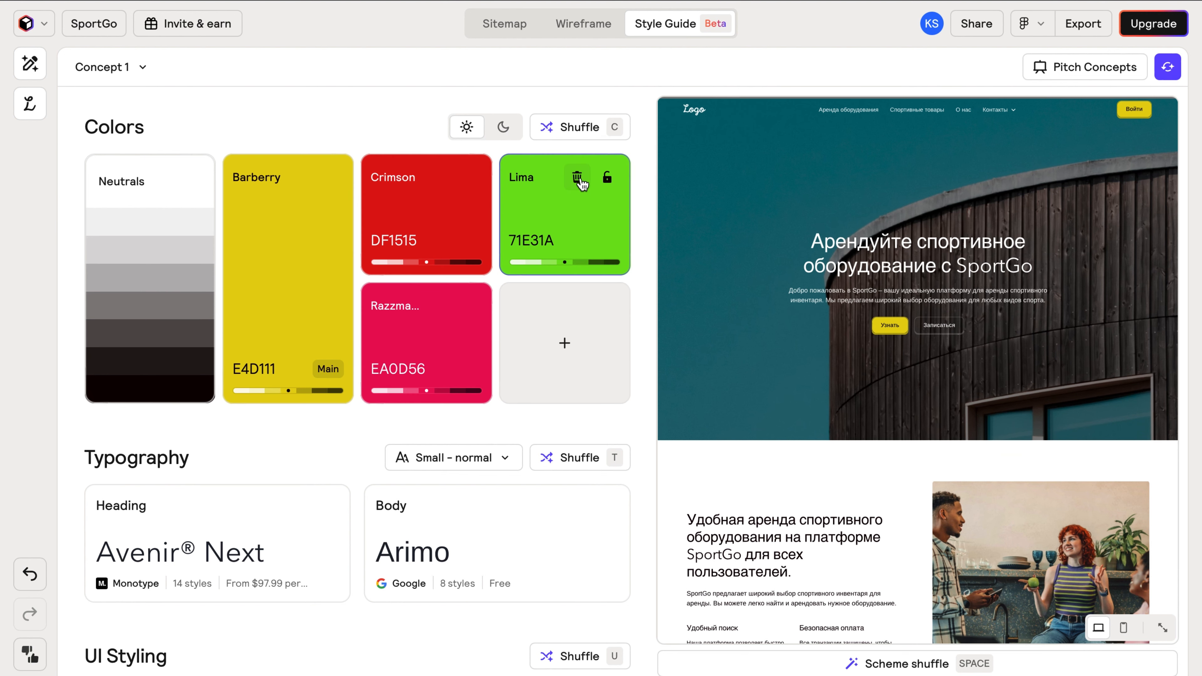
{"action": "left_click", "coordinate": [579, 185]}
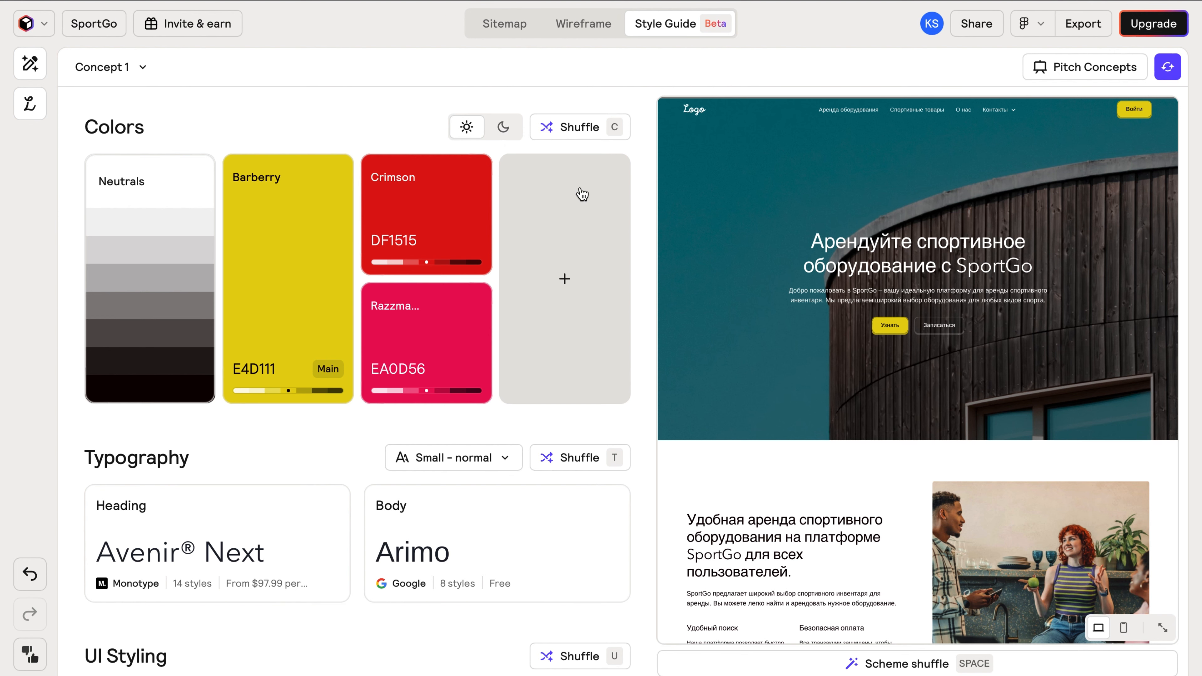
{"action": "left_click", "coordinate": [29, 63]}
Change the main colour to Wattle #DCD053 and lock it.
{"action": "left_click", "coordinate": [198, 123]}
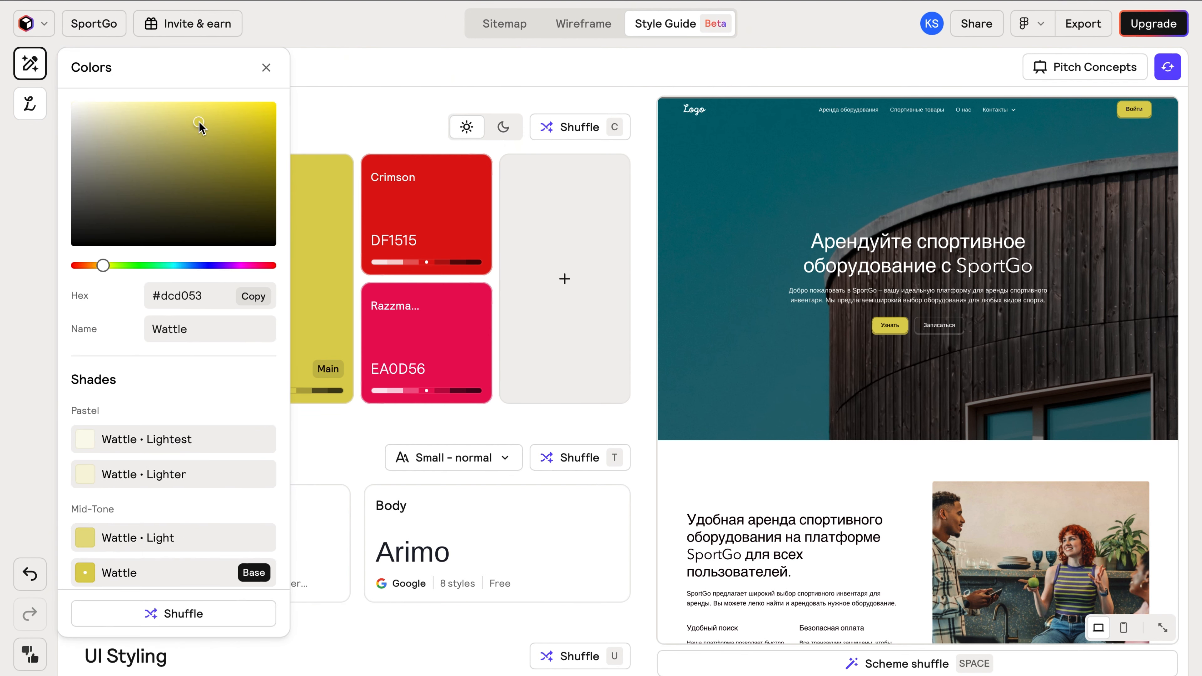
{"action": "scroll", "coordinate": [183, 233], "scroll_direction": "down", "scroll_amount": 3}
{"action": "scroll", "coordinate": [185, 379], "scroll_direction": "up", "scroll_amount": 3}
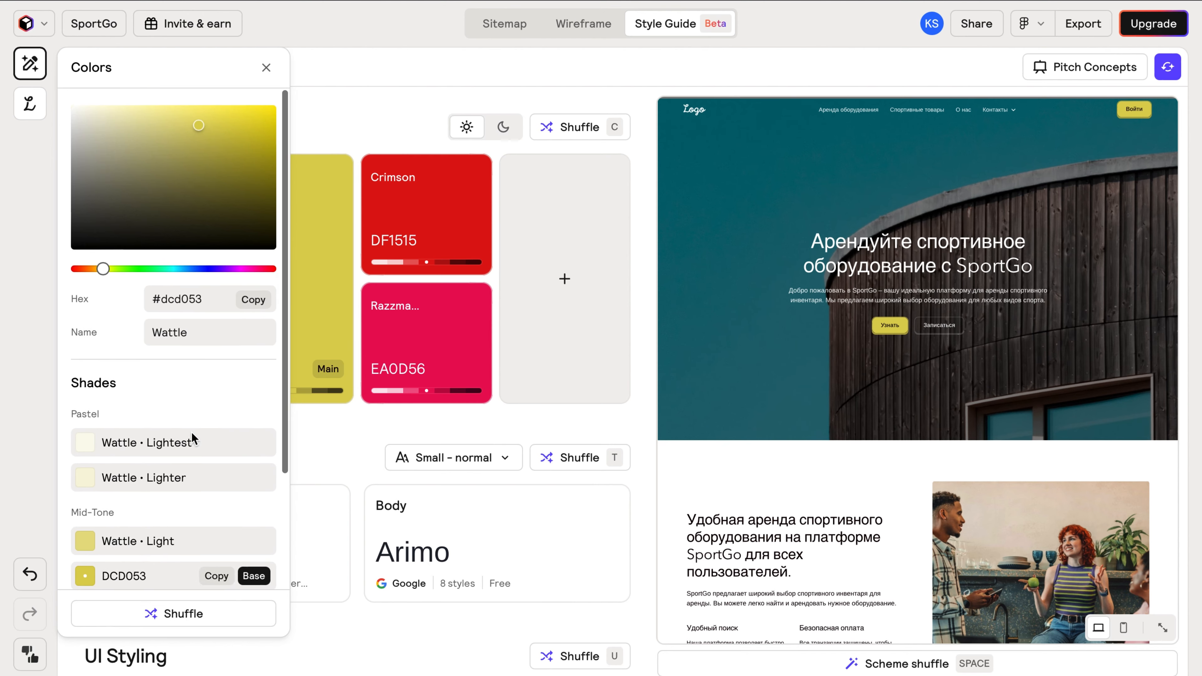
{"action": "left_click", "coordinate": [371, 128]}
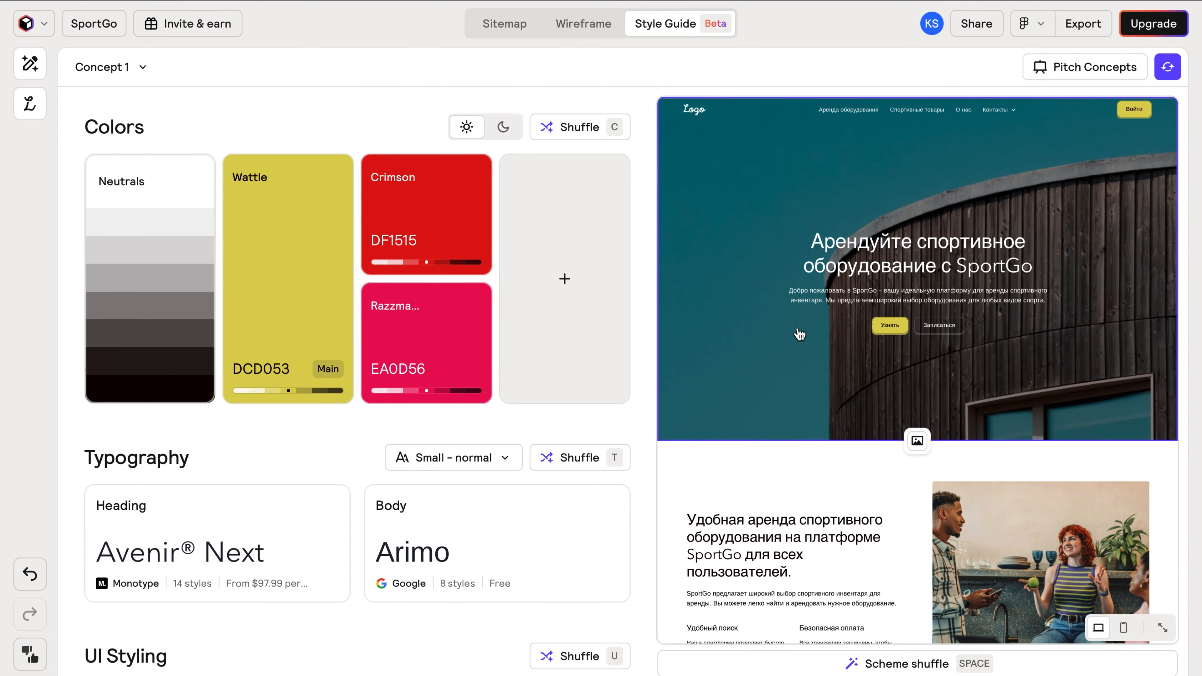
{"action": "scroll", "coordinate": [797, 336], "scroll_direction": "down", "scroll_amount": 10}
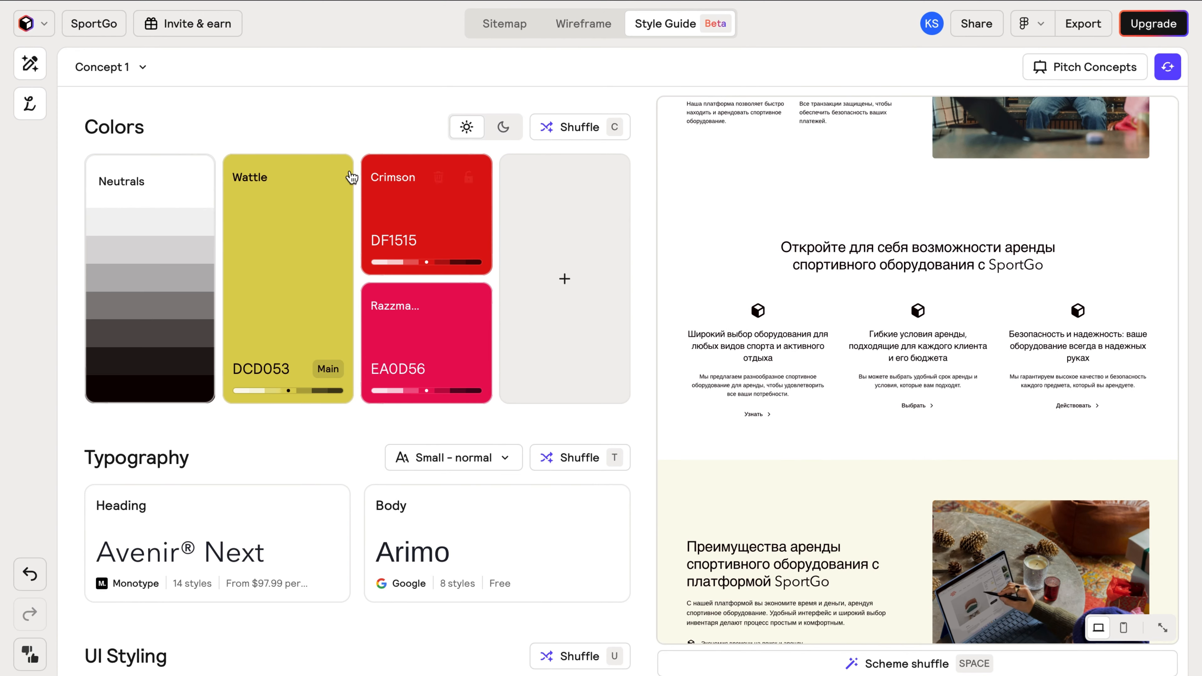
{"action": "left_click", "coordinate": [331, 177]}
Reshuffle the unlocked accent colours several times, then switch the scheme to dark mode.
{"action": "scroll", "coordinate": [681, 269], "scroll_direction": "up", "scroll_amount": 10}
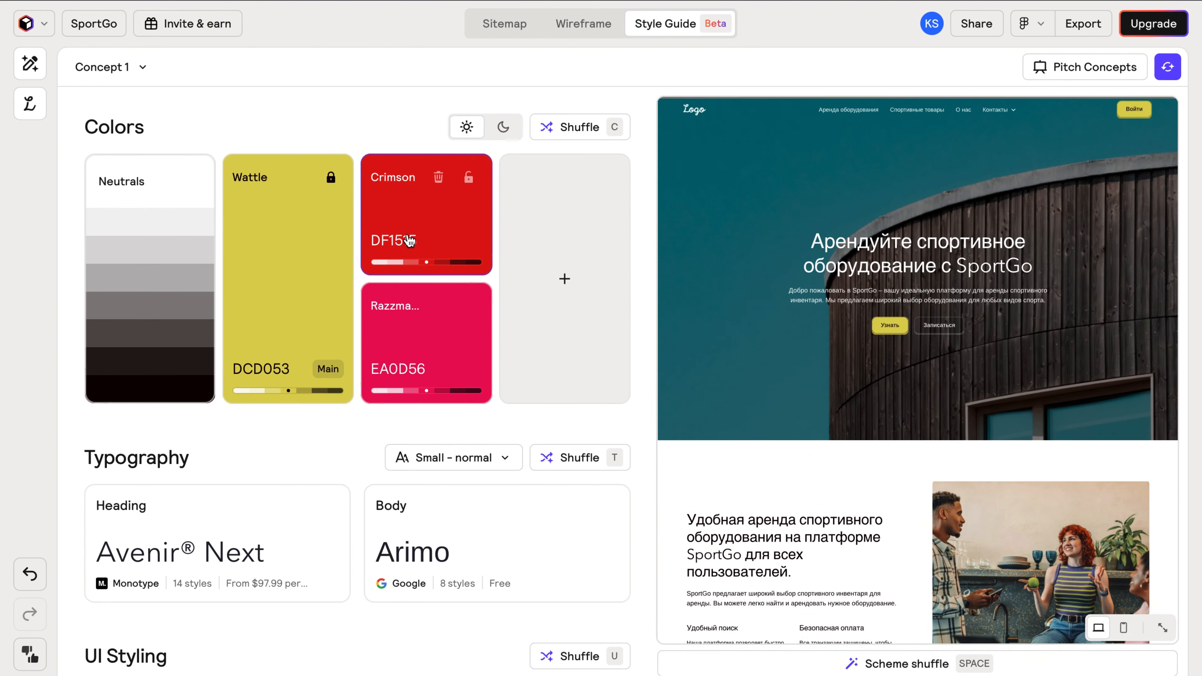
{"action": "left_click", "coordinate": [565, 129]}
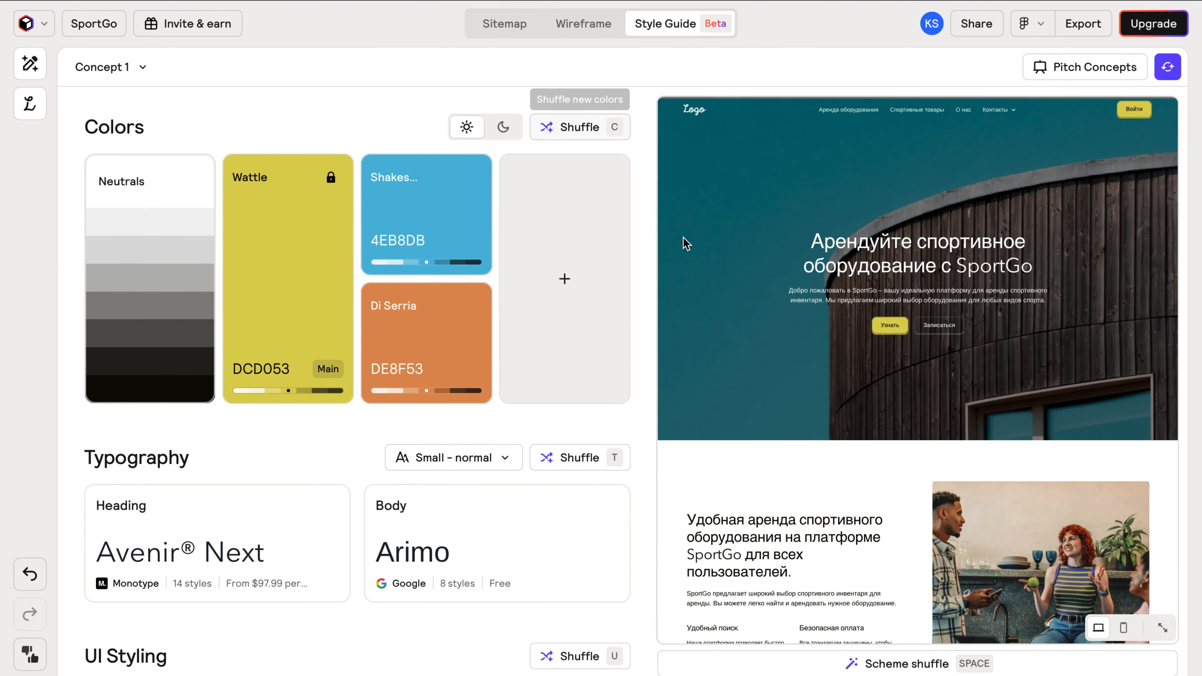
{"action": "scroll", "coordinate": [697, 282], "scroll_direction": "down", "scroll_amount": 10}
{"action": "scroll", "coordinate": [701, 284], "scroll_direction": "down", "scroll_amount": 3}
{"action": "scroll", "coordinate": [698, 282], "scroll_direction": "up", "scroll_amount": 15}
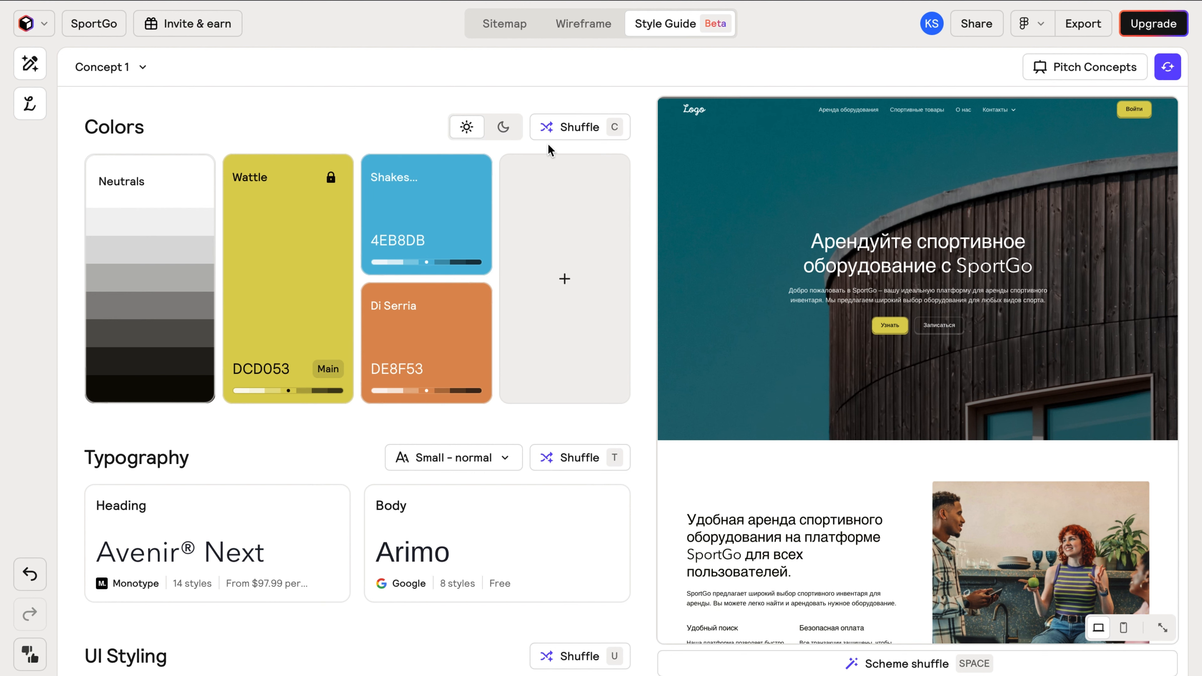
{"action": "left_click", "coordinate": [562, 137]}
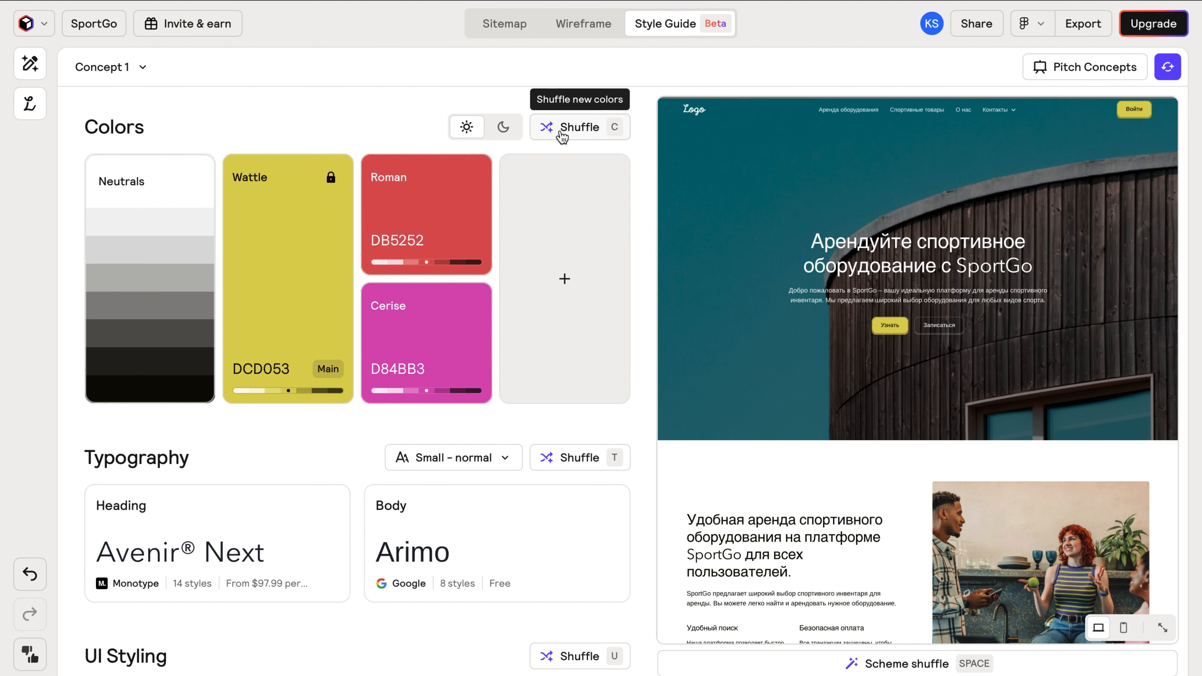
{"action": "left_click", "coordinate": [561, 137]}
{"action": "left_click", "coordinate": [562, 137]}
{"action": "left_click", "coordinate": [562, 137]}
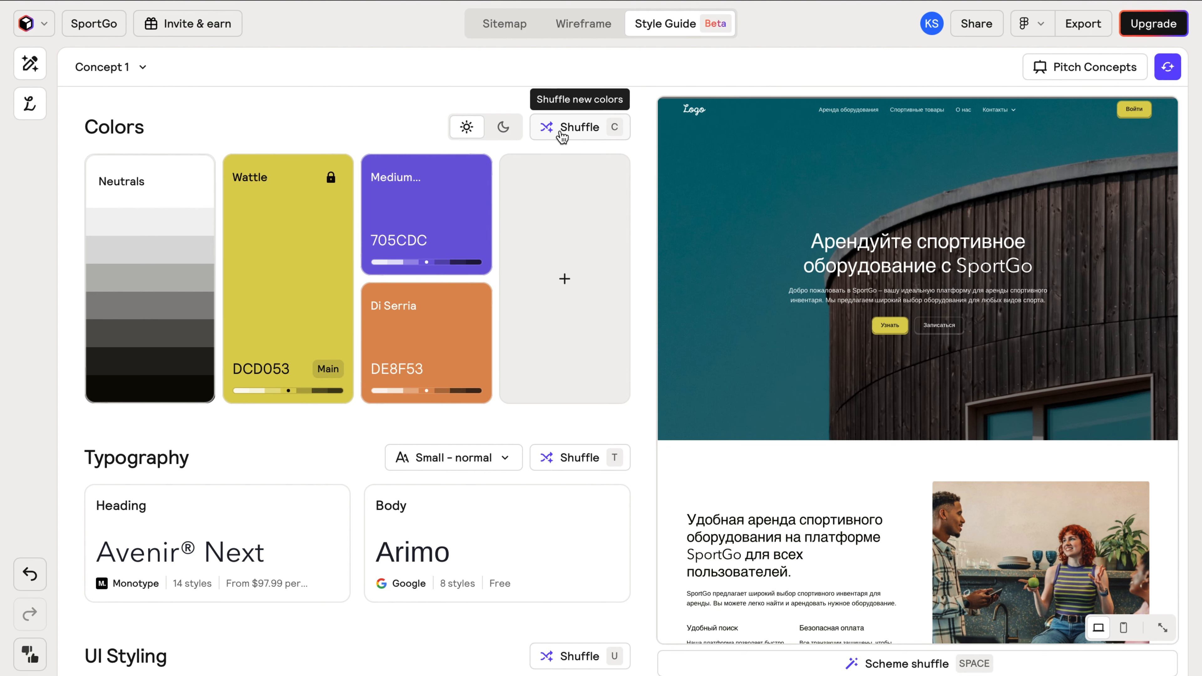
{"action": "left_click", "coordinate": [516, 136]}
Reshuffle the accents once more and replace the Arimo body font with Public Sans.
{"action": "left_click", "coordinate": [559, 135]}
{"action": "scroll", "coordinate": [552, 248], "scroll_direction": "down", "scroll_amount": 4}
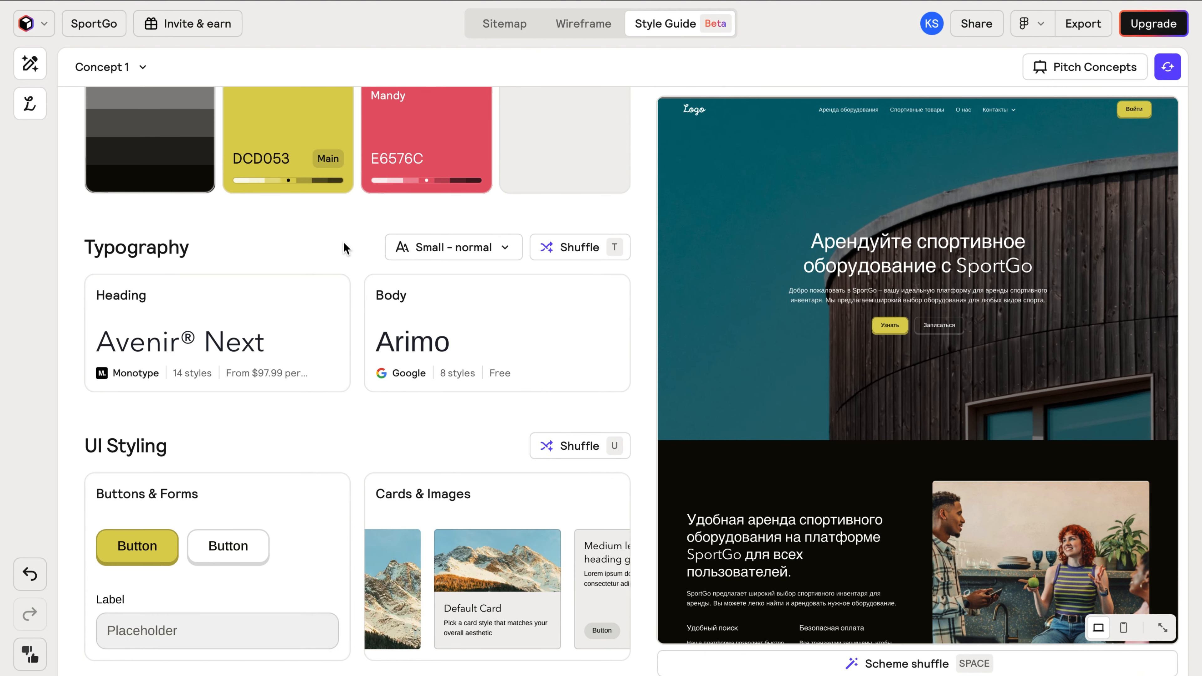
{"action": "left_click", "coordinate": [403, 330]}
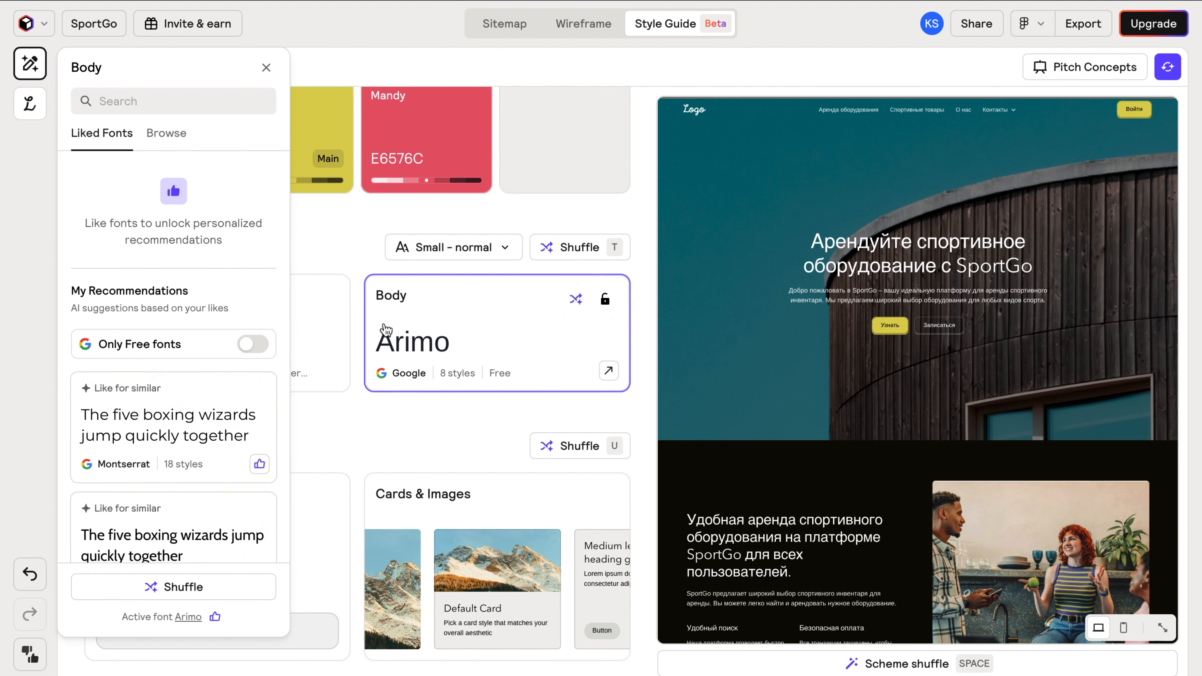
{"action": "scroll", "coordinate": [182, 416], "scroll_direction": "down", "scroll_amount": 5}
{"action": "scroll", "coordinate": [184, 414], "scroll_direction": "down", "scroll_amount": 5}
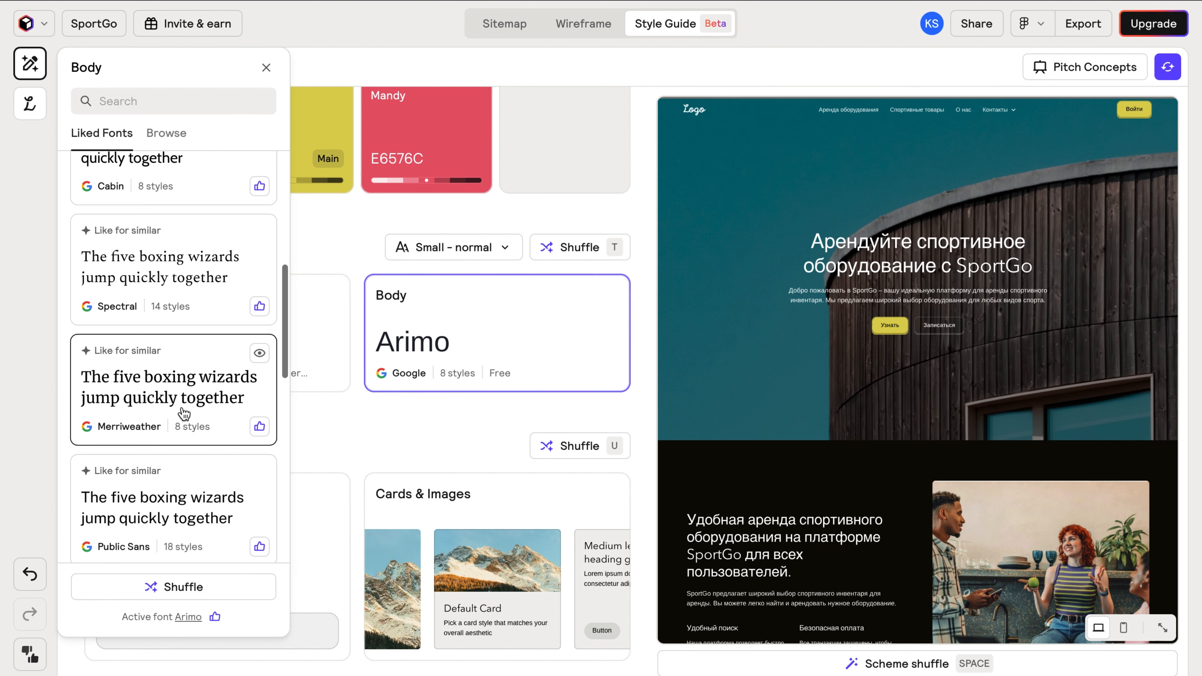
{"action": "left_click", "coordinate": [188, 462]}
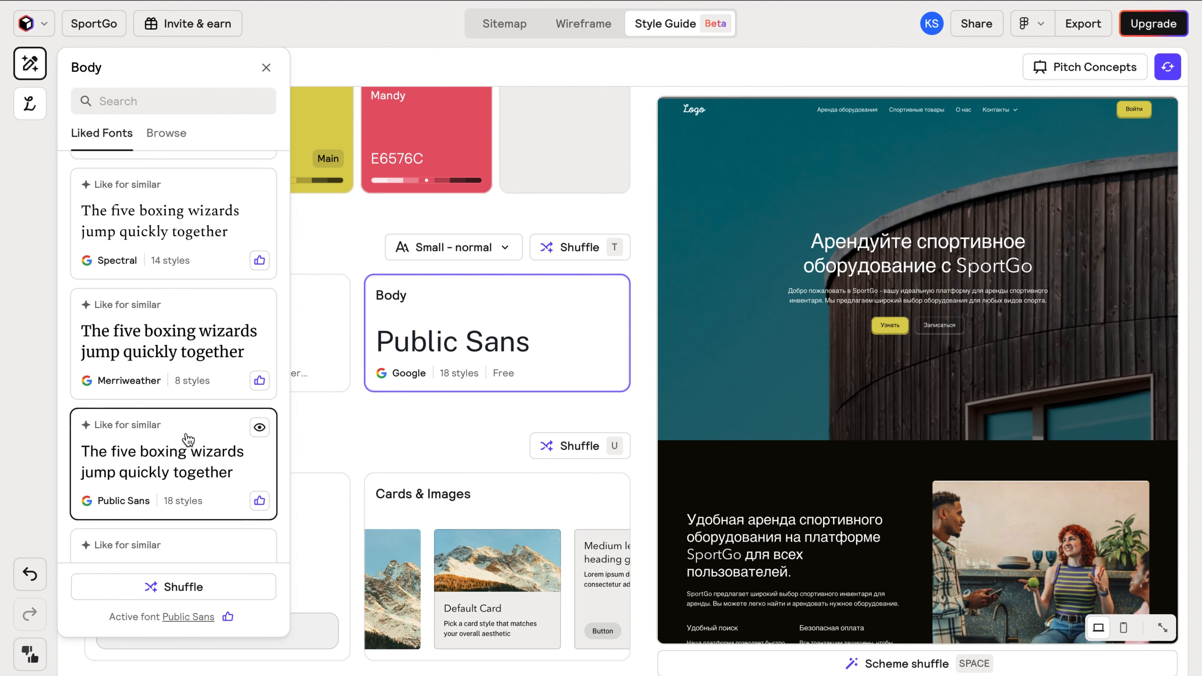
{"action": "scroll", "coordinate": [193, 408], "scroll_direction": "up", "scroll_amount": 9}
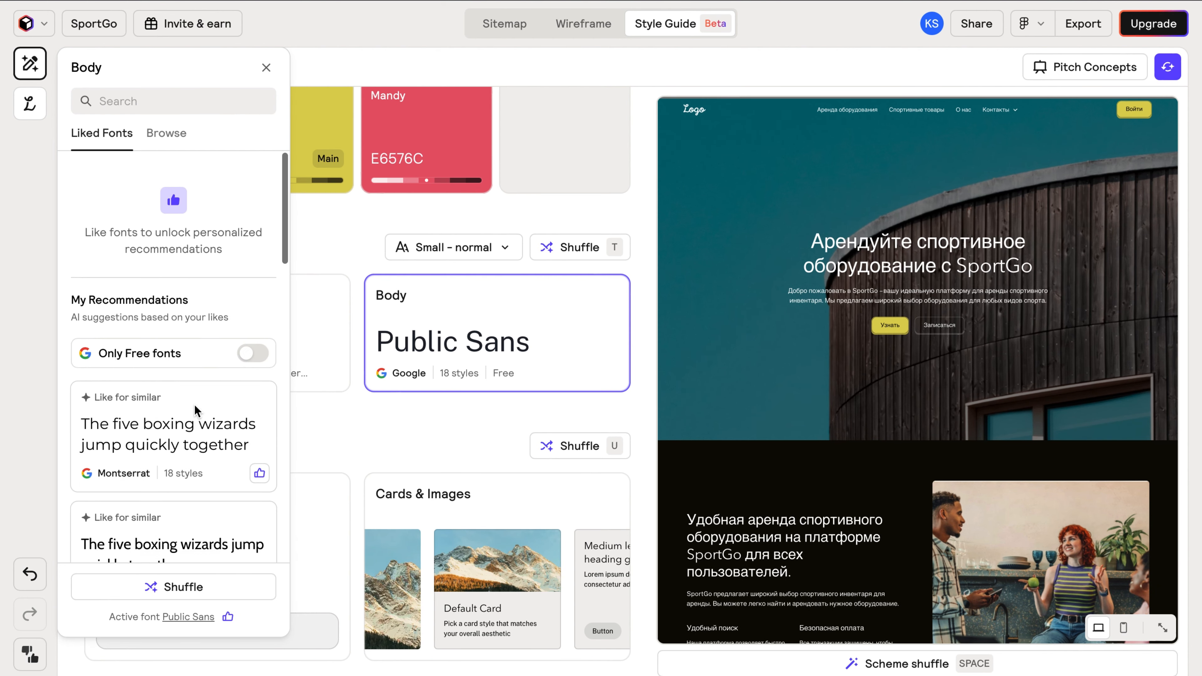
{"action": "left_click", "coordinate": [326, 425]}
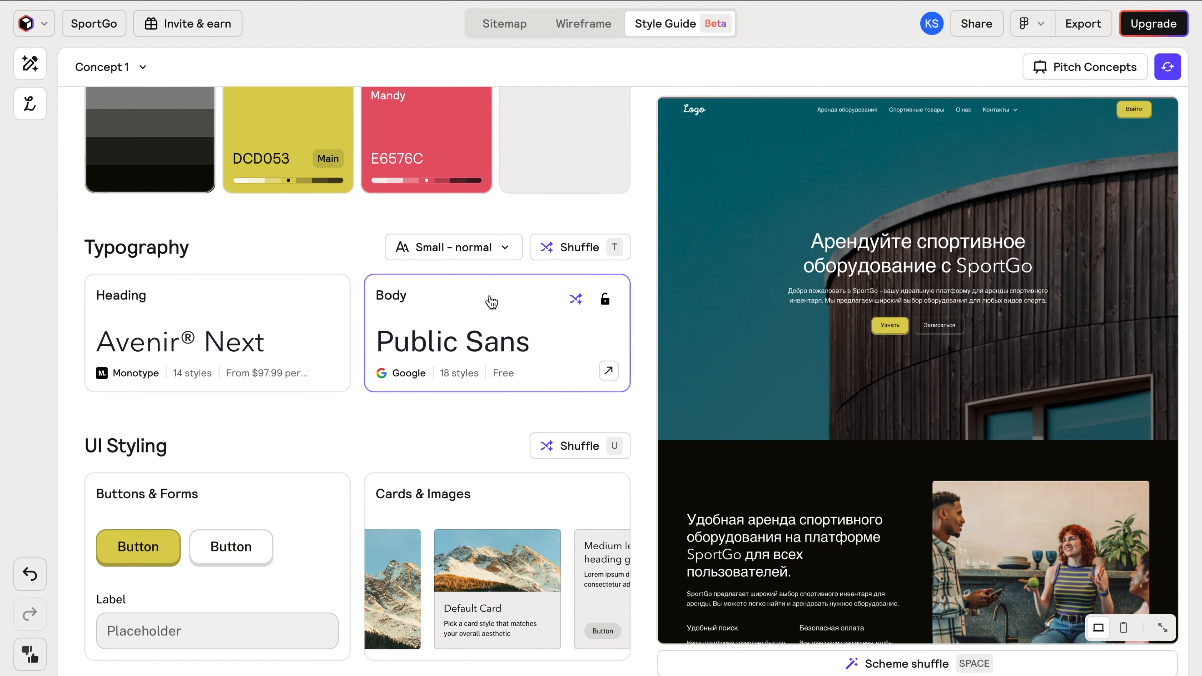
{"action": "left_click", "coordinate": [505, 248]}
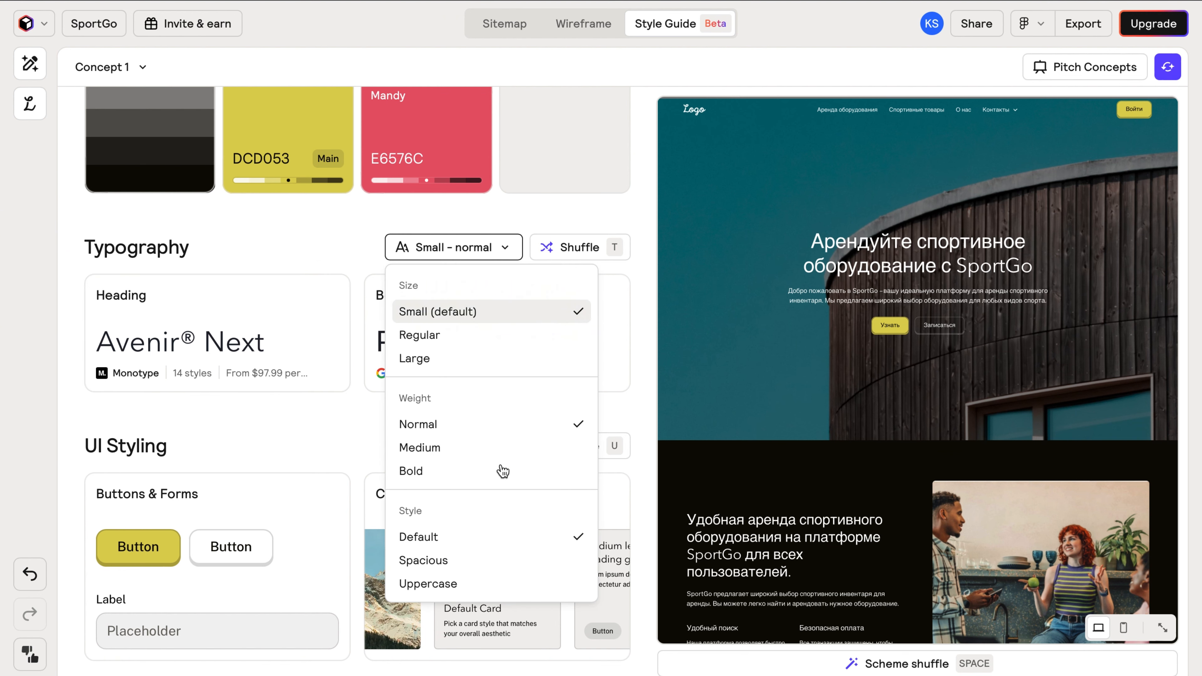
Set type to Small – medium and shuffle to a Publica Sans and Cabin pairing.
{"action": "left_click", "coordinate": [500, 449]}
{"action": "left_click", "coordinate": [352, 427]}
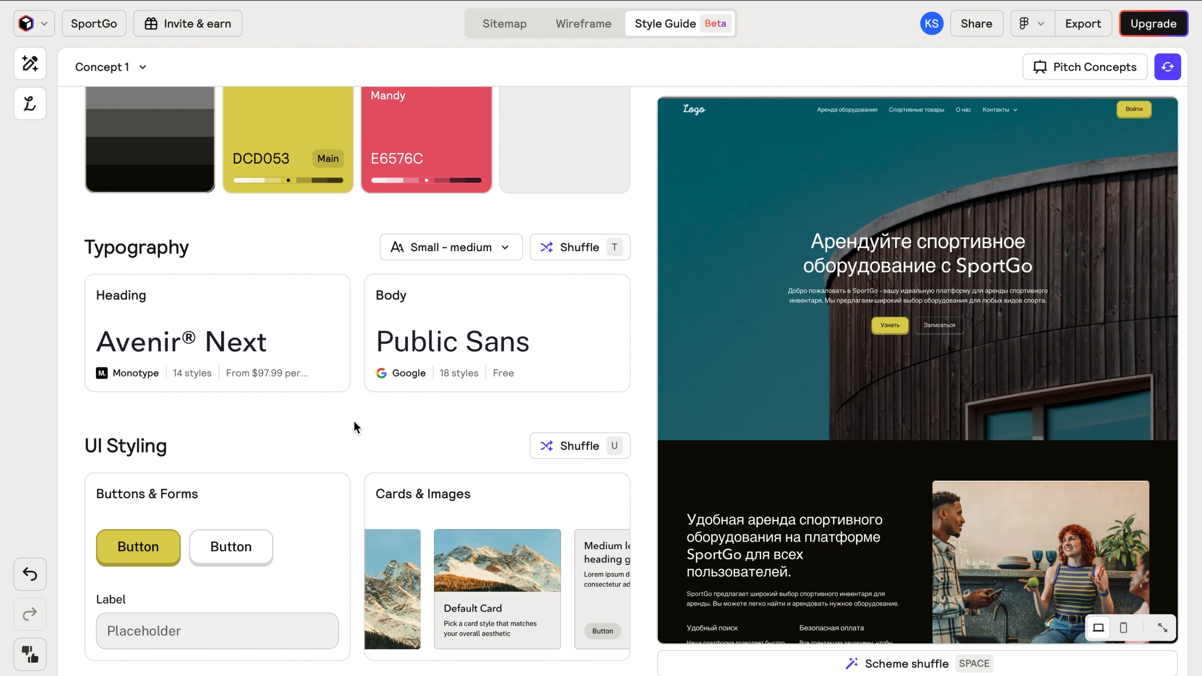
{"action": "left_click", "coordinate": [575, 246]}
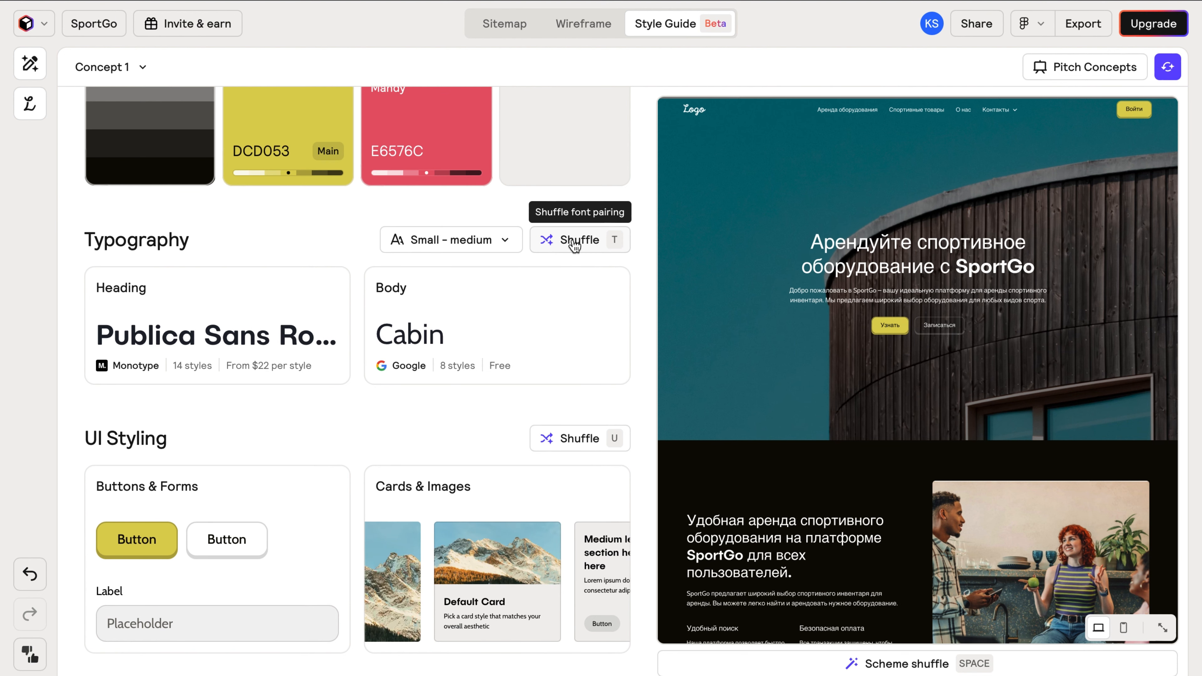
Lock the Cabin body font and the heading font.
{"action": "mouse_move", "coordinate": [600, 286]}
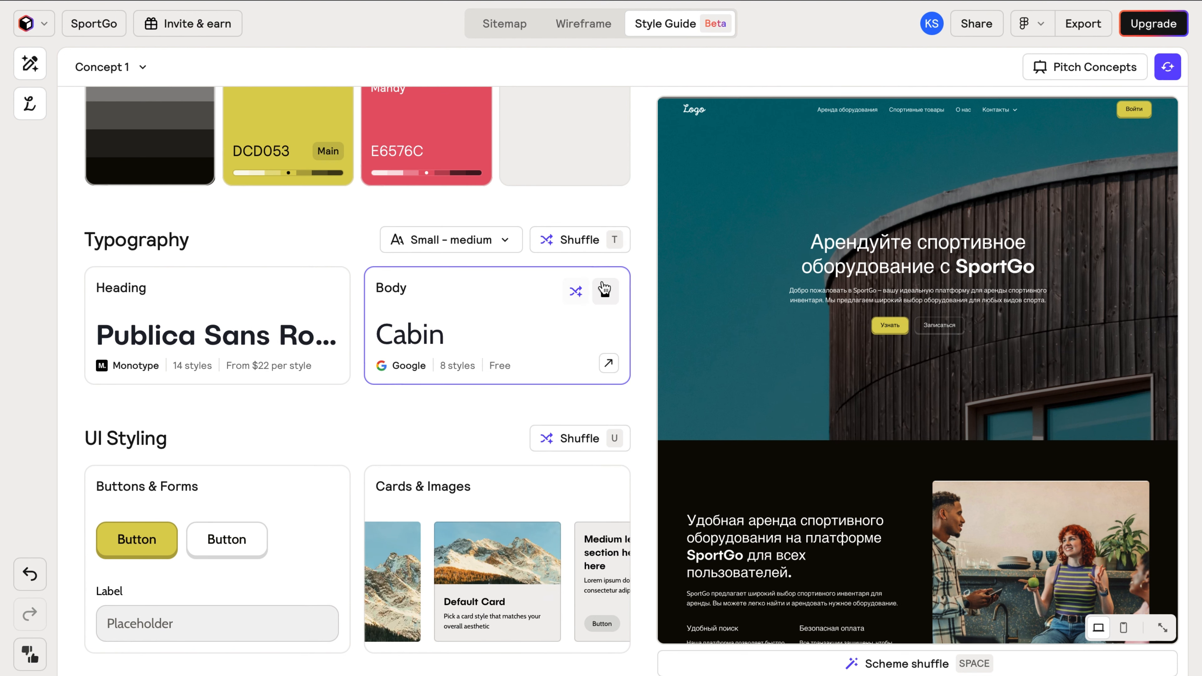
{"action": "left_click", "coordinate": [604, 290]}
{"action": "left_click", "coordinate": [325, 291]}
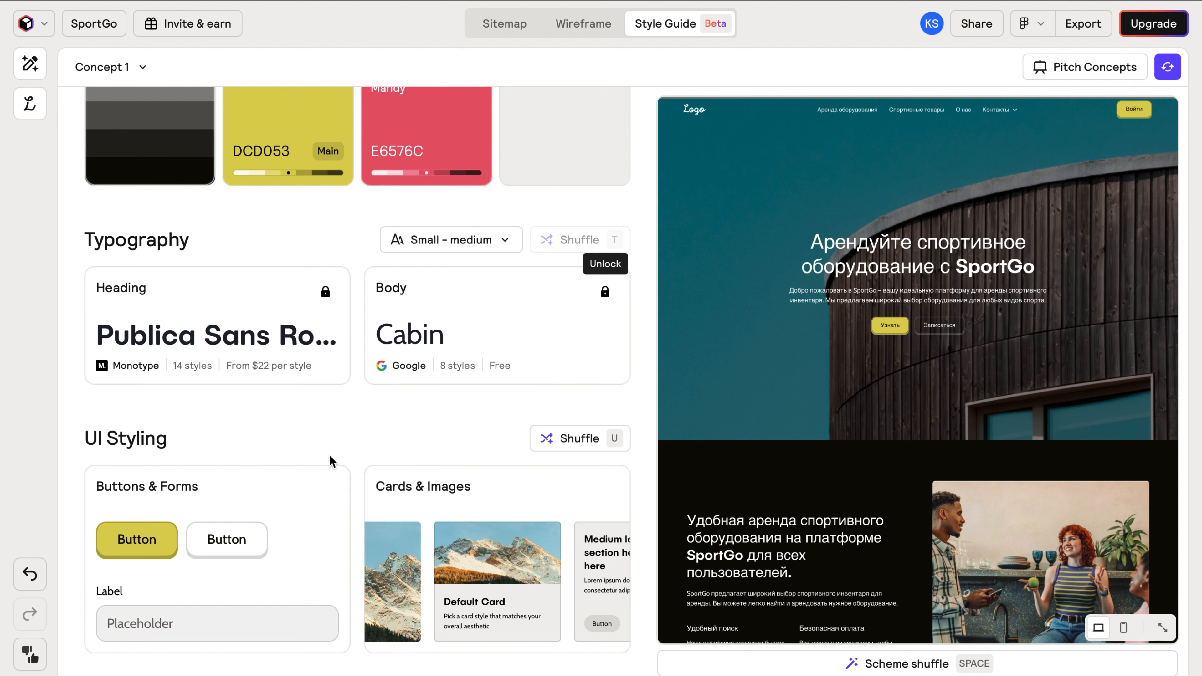
Choose Elevate from the bottom of the Buttons & Forms style list.
{"action": "left_click", "coordinate": [148, 544]}
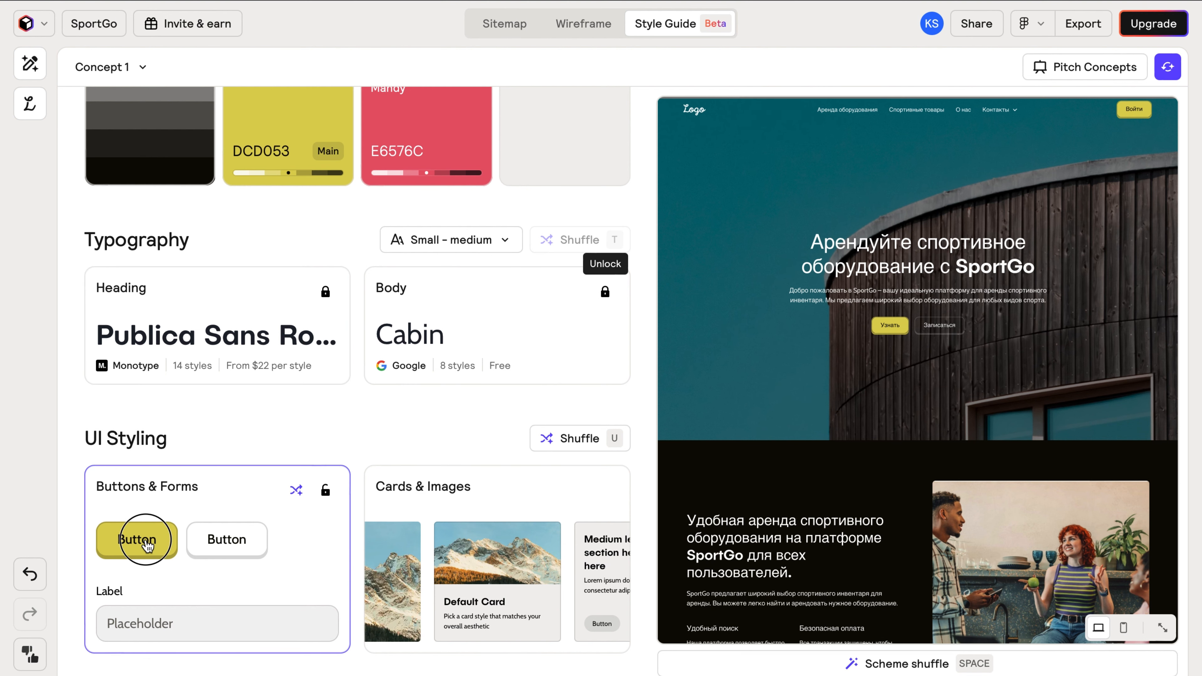
{"action": "scroll", "coordinate": [158, 508], "scroll_direction": "down", "scroll_amount": 5}
{"action": "scroll", "coordinate": [158, 508], "scroll_direction": "down", "scroll_amount": 2}
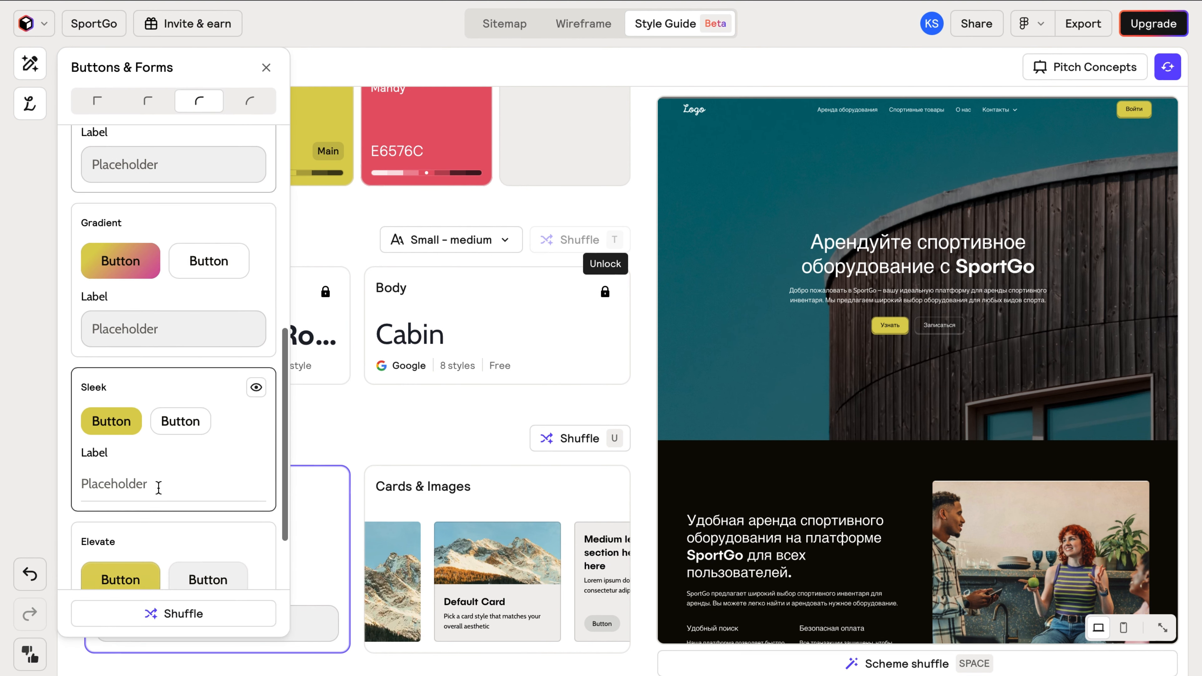
{"action": "scroll", "coordinate": [180, 459], "scroll_direction": "down", "scroll_amount": 2}
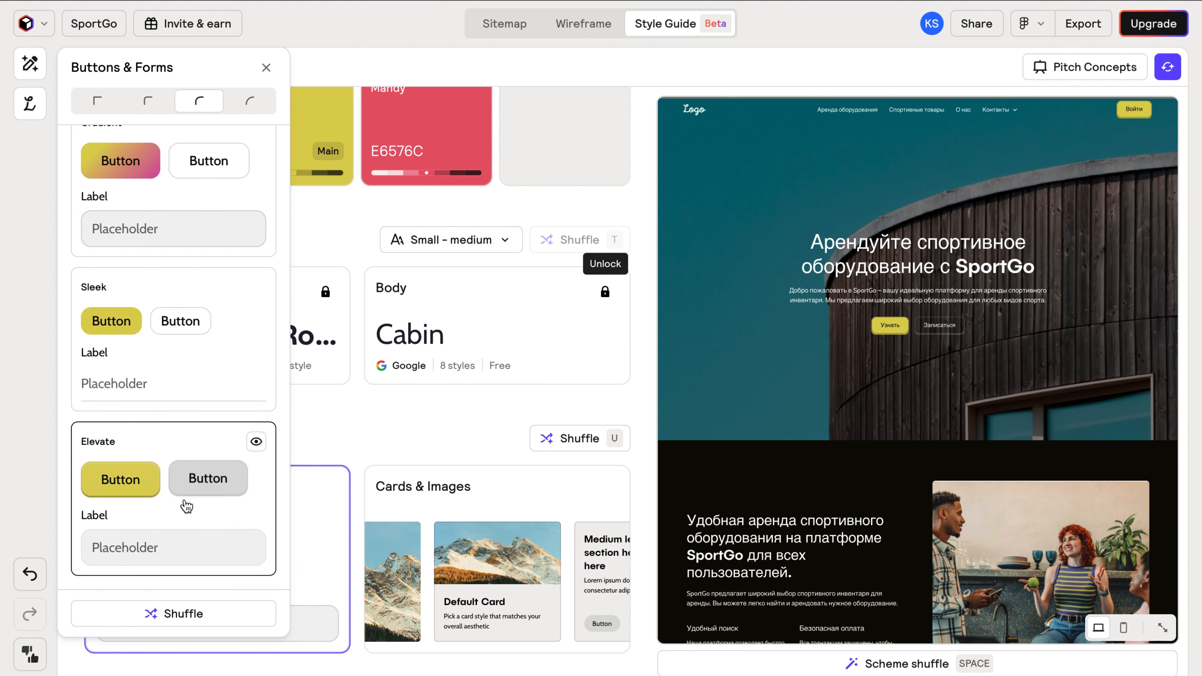
{"action": "left_click", "coordinate": [189, 511]}
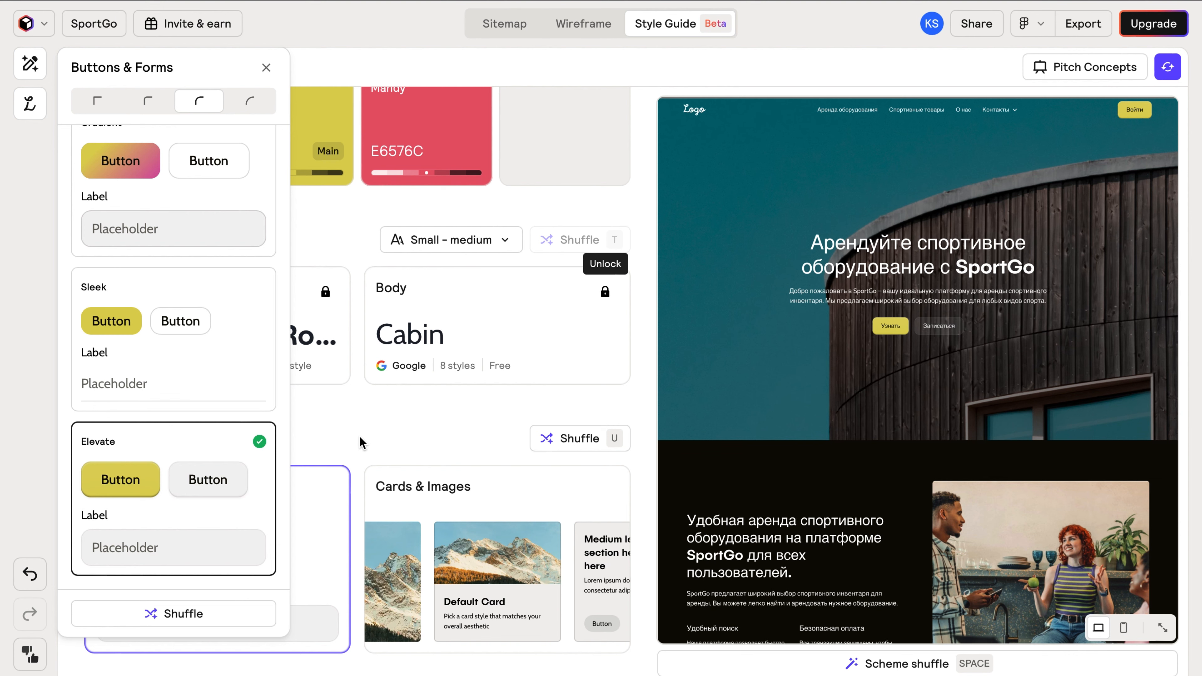
{"action": "left_click", "coordinate": [497, 492]}
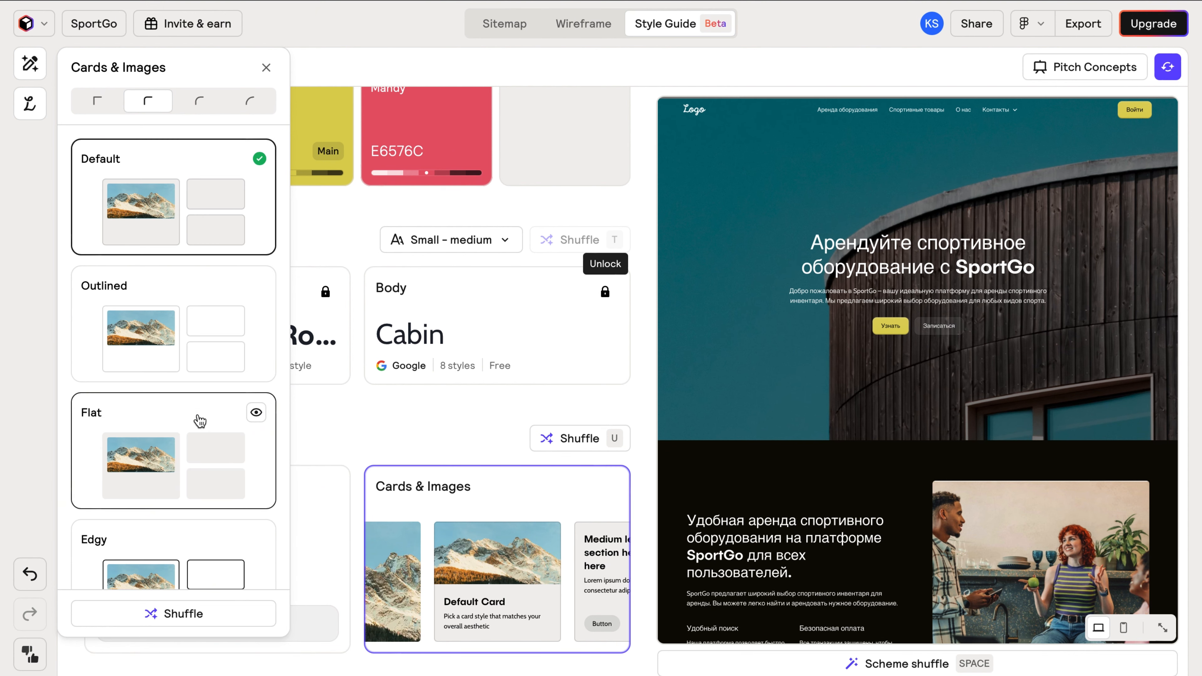
Give the cards the Outlined style with the third, rounded corner-radius option.
{"action": "scroll", "coordinate": [200, 421], "scroll_direction": "down", "scroll_amount": 1}
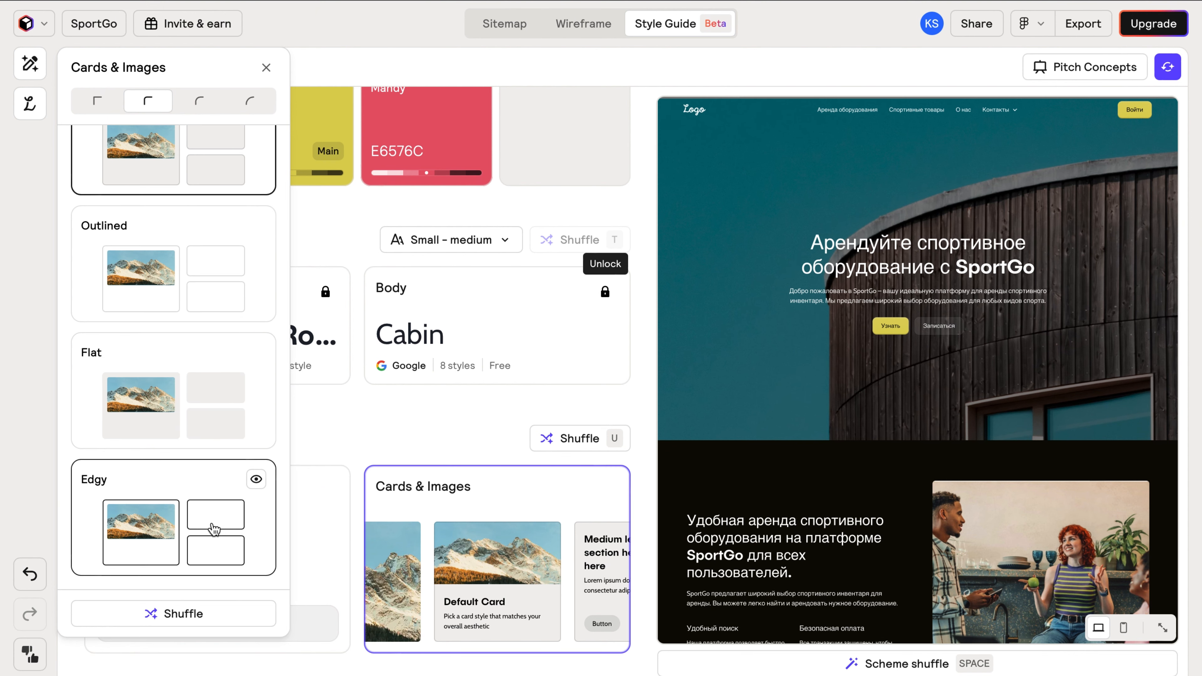
{"action": "scroll", "coordinate": [724, 399], "scroll_direction": "down", "scroll_amount": 10}
{"action": "scroll", "coordinate": [88, 426], "scroll_direction": "up", "scroll_amount": 1}
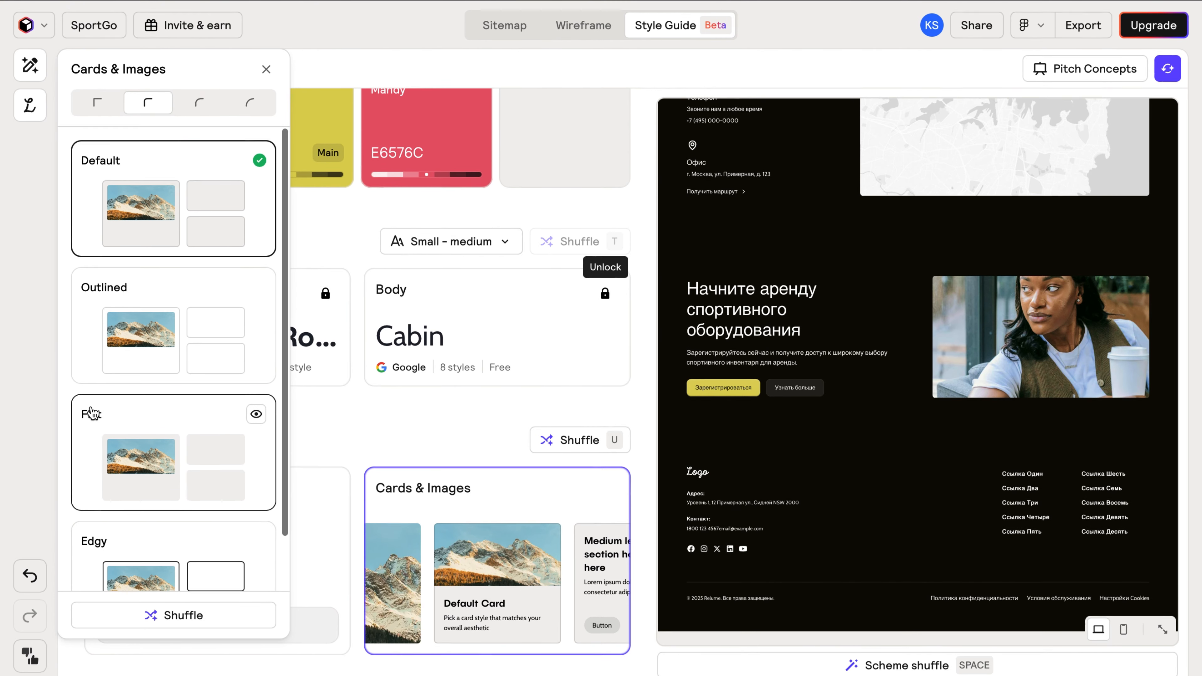
{"action": "left_click", "coordinate": [151, 313]}
{"action": "left_click", "coordinate": [97, 101]}
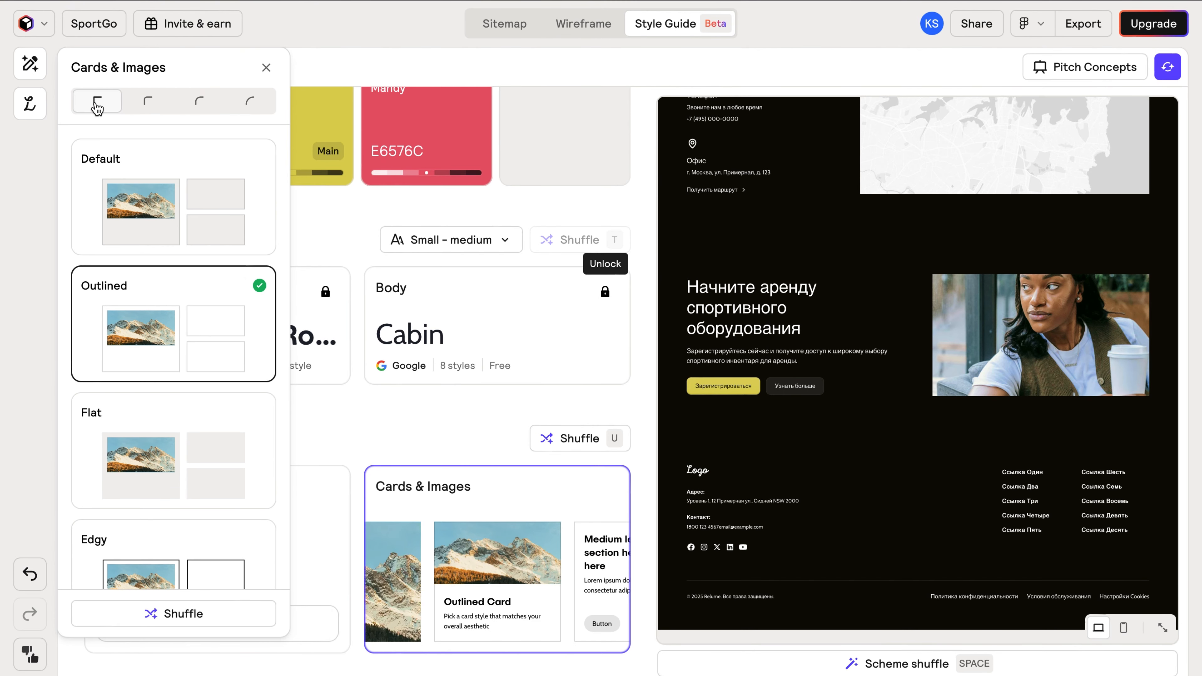
{"action": "left_click", "coordinate": [196, 105]}
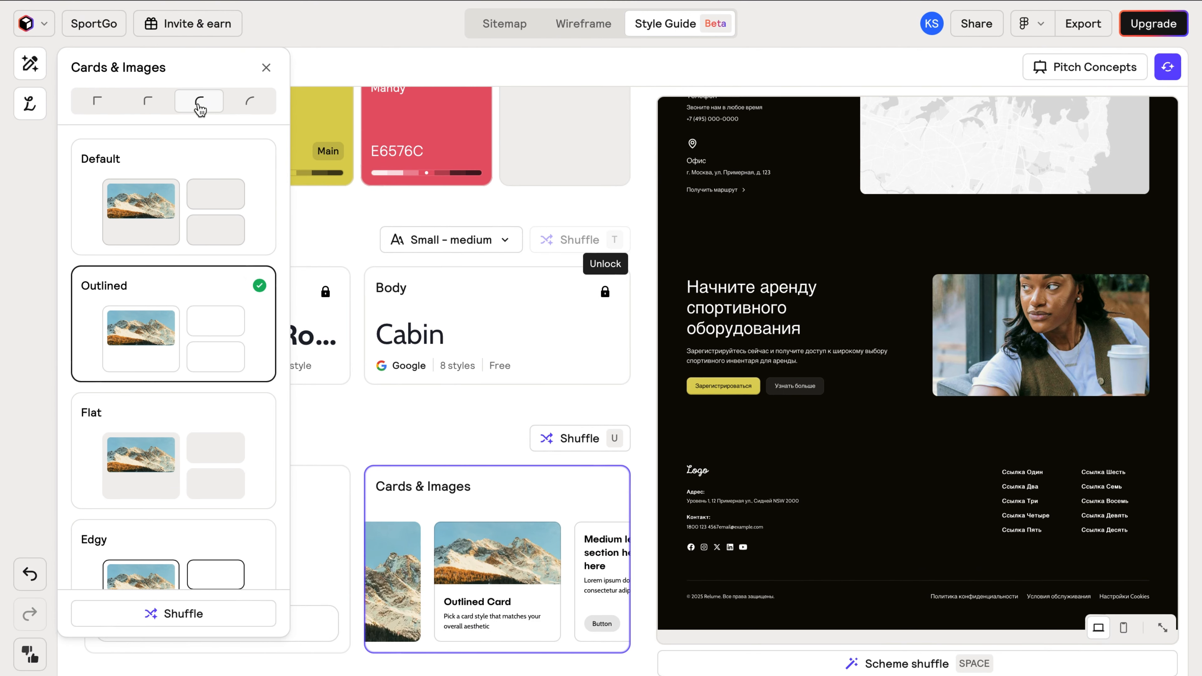
{"action": "left_click", "coordinate": [352, 397]}
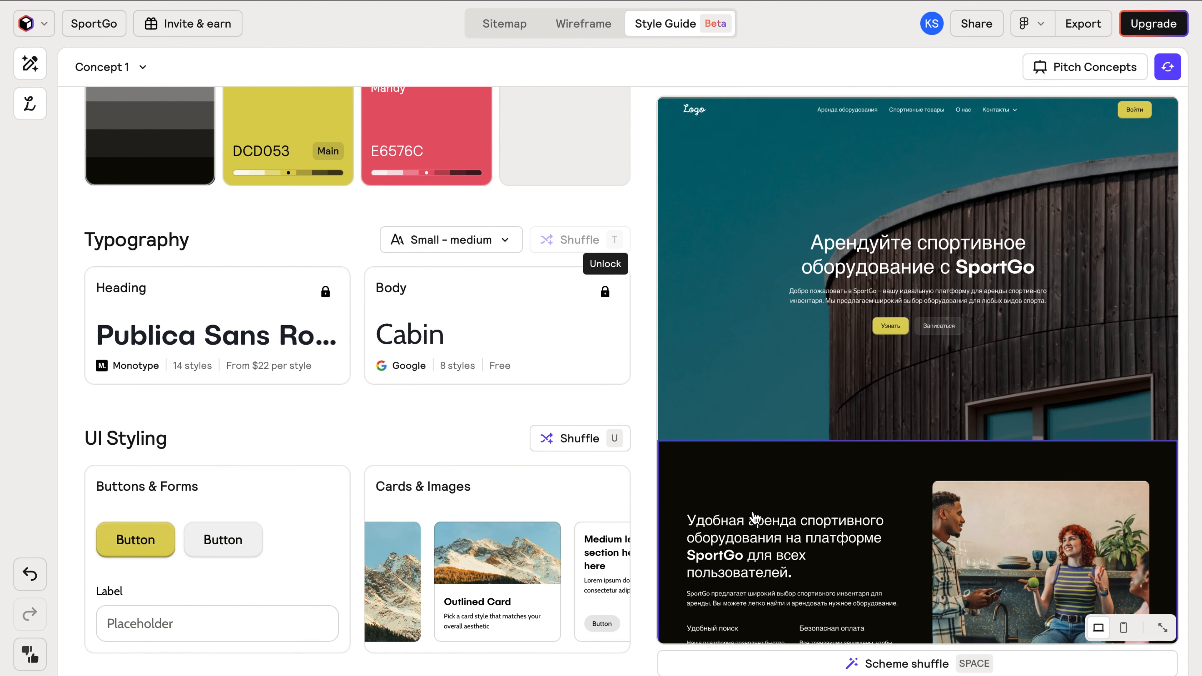
{"action": "scroll", "coordinate": [752, 519], "scroll_direction": "down", "scroll_amount": 4}
{"action": "left_click", "coordinate": [736, 522]}
Cycle the section below the hero through colour schemes until it is dark red.
{"action": "left_click", "coordinate": [737, 523]}
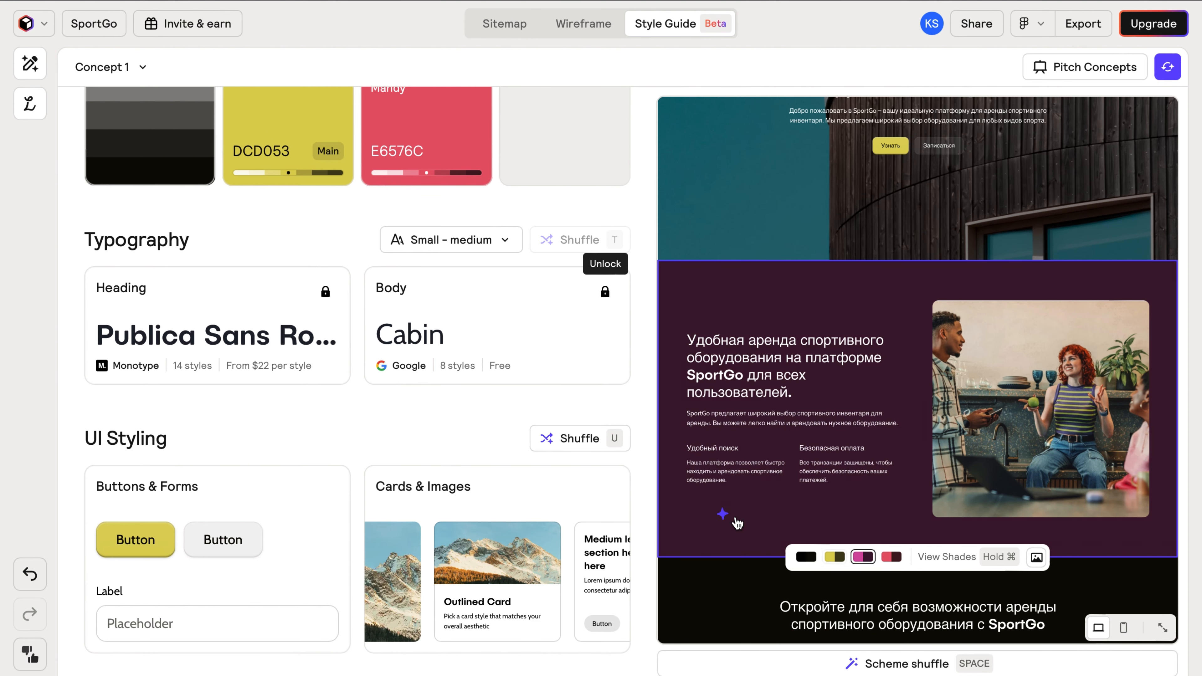
{"action": "left_click", "coordinate": [737, 523]}
{"action": "scroll", "coordinate": [739, 523], "scroll_direction": "down", "scroll_amount": 5}
{"action": "scroll", "coordinate": [739, 523], "scroll_direction": "up", "scroll_amount": 8}
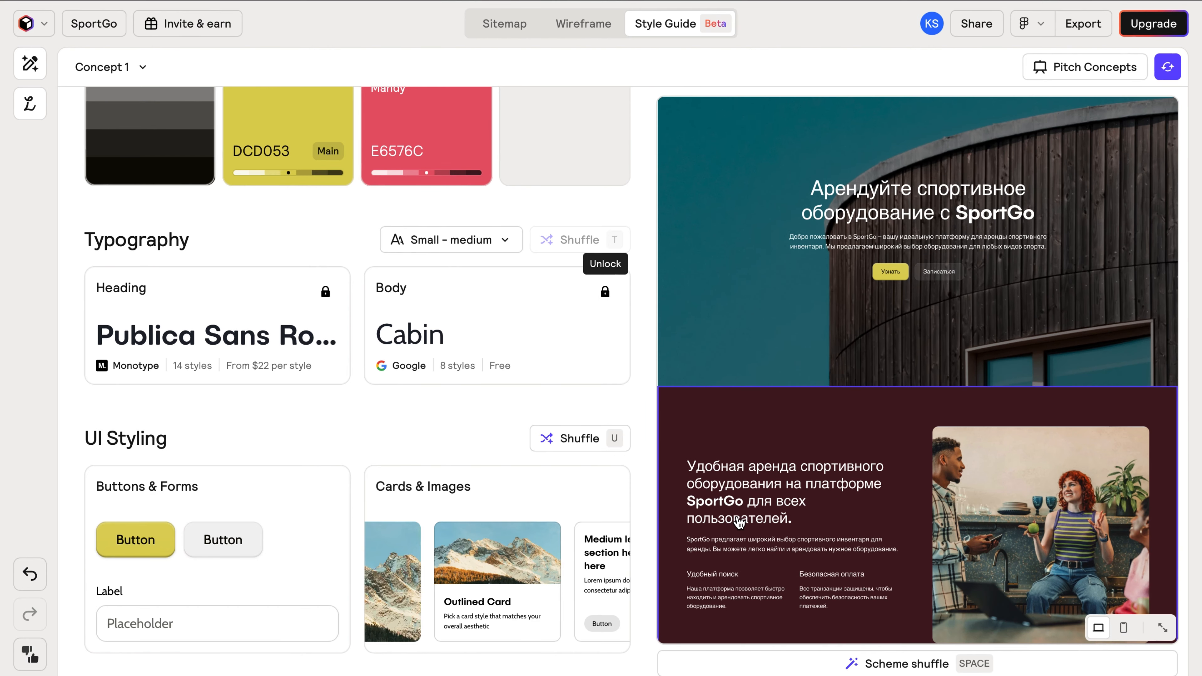
{"action": "scroll", "coordinate": [819, 514], "scroll_direction": "down", "scroll_amount": 6}
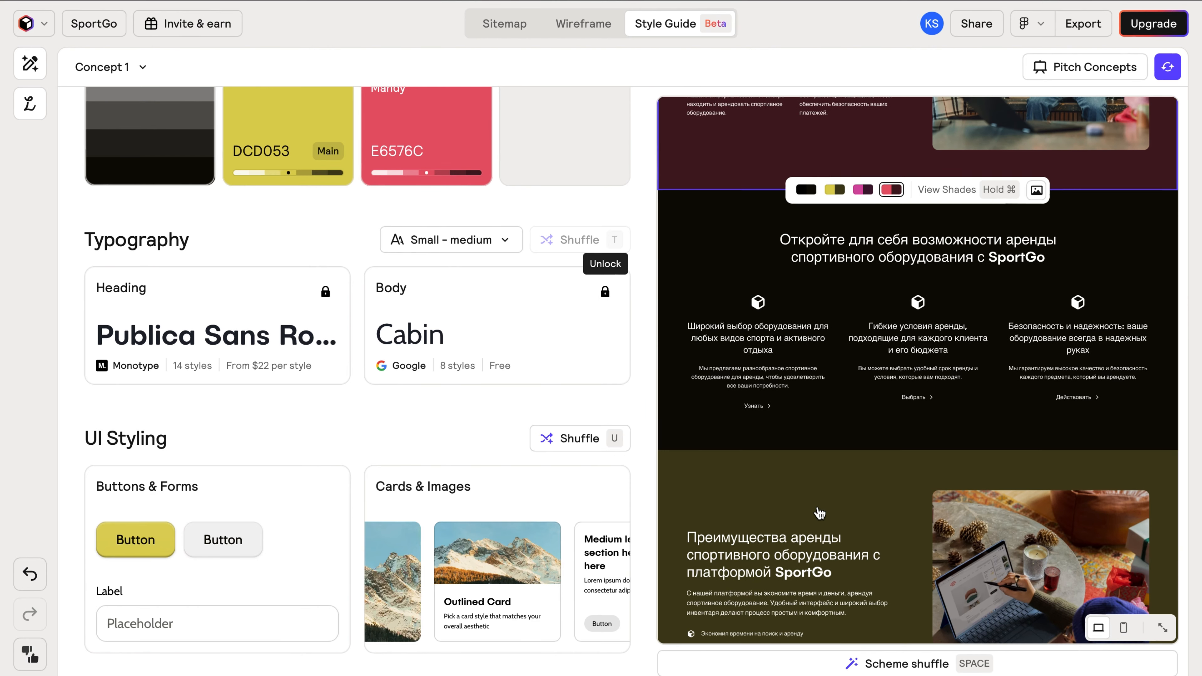
Recolour the olive benefits section further down to dark red.
{"action": "left_click", "coordinate": [799, 516]}
{"action": "scroll", "coordinate": [811, 509], "scroll_direction": "down", "scroll_amount": 2}
{"action": "left_click", "coordinate": [894, 550]}
{"action": "scroll", "coordinate": [895, 552], "scroll_direction": "up", "scroll_amount": 1}
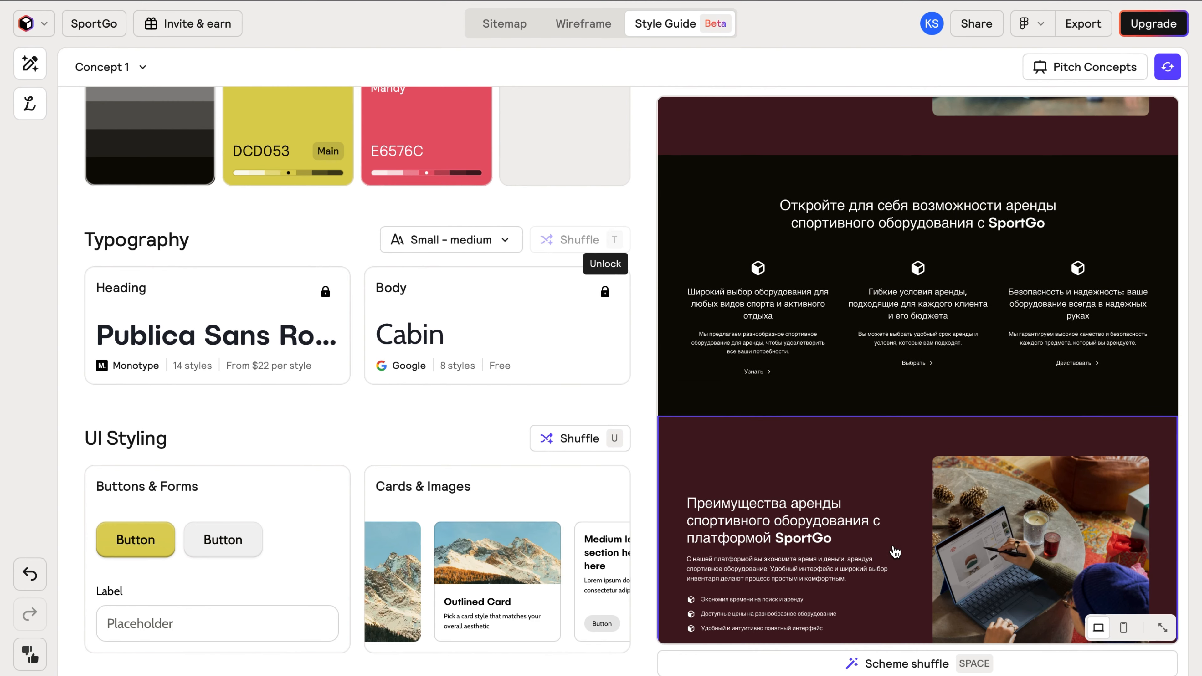
{"action": "scroll", "coordinate": [885, 523], "scroll_direction": "up", "scroll_amount": 5}
Randomise the style guide three times, landing on Wattle DCD053, Mandy E6576C and Default cards.
{"action": "left_click", "coordinate": [1167, 67]}
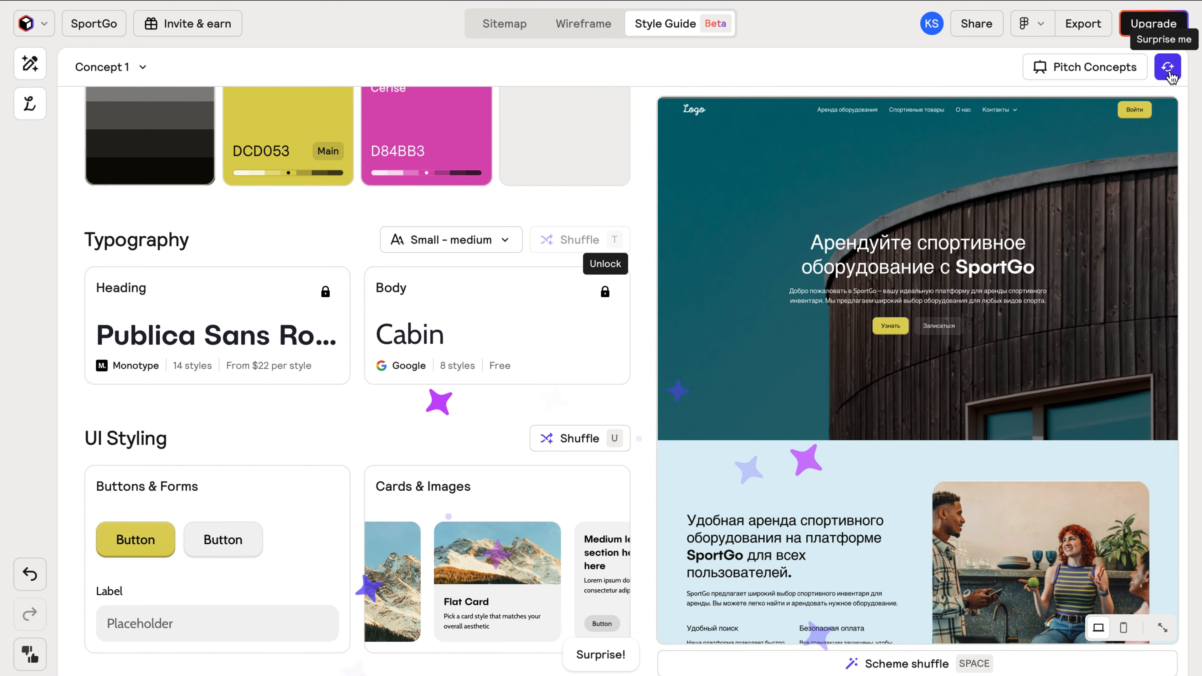
{"action": "left_click", "coordinate": [1167, 67]}
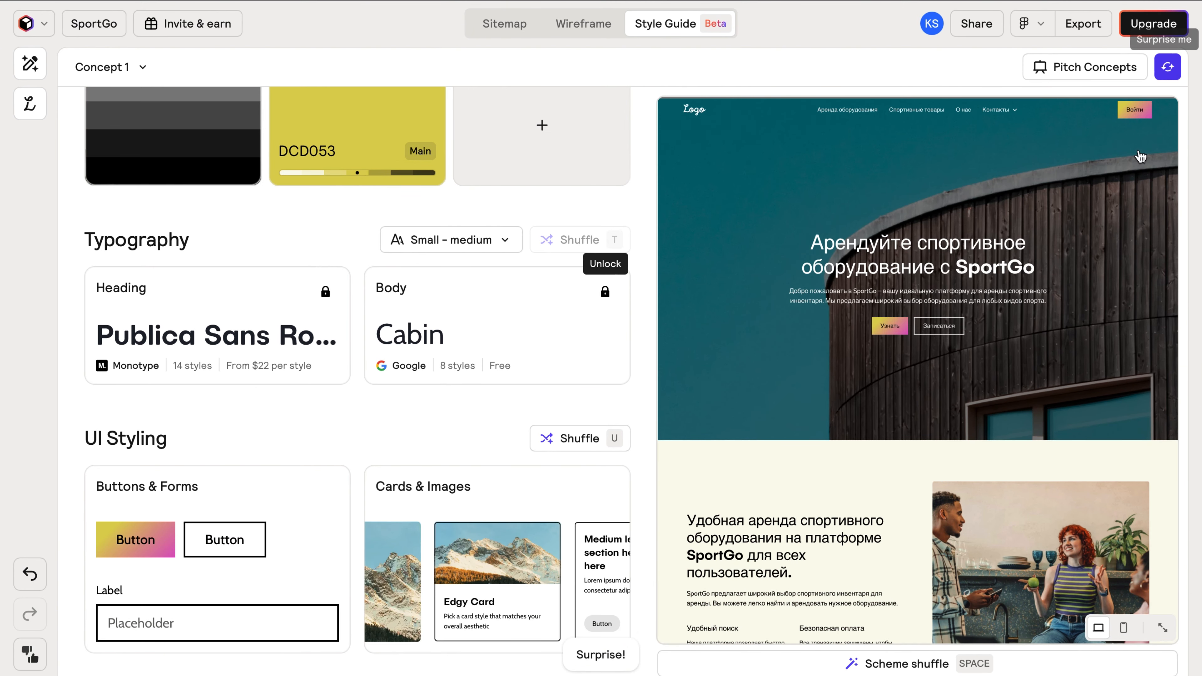
{"action": "left_click", "coordinate": [1167, 67]}
{"action": "scroll", "coordinate": [1159, 201], "scroll_direction": "down", "scroll_amount": 20}
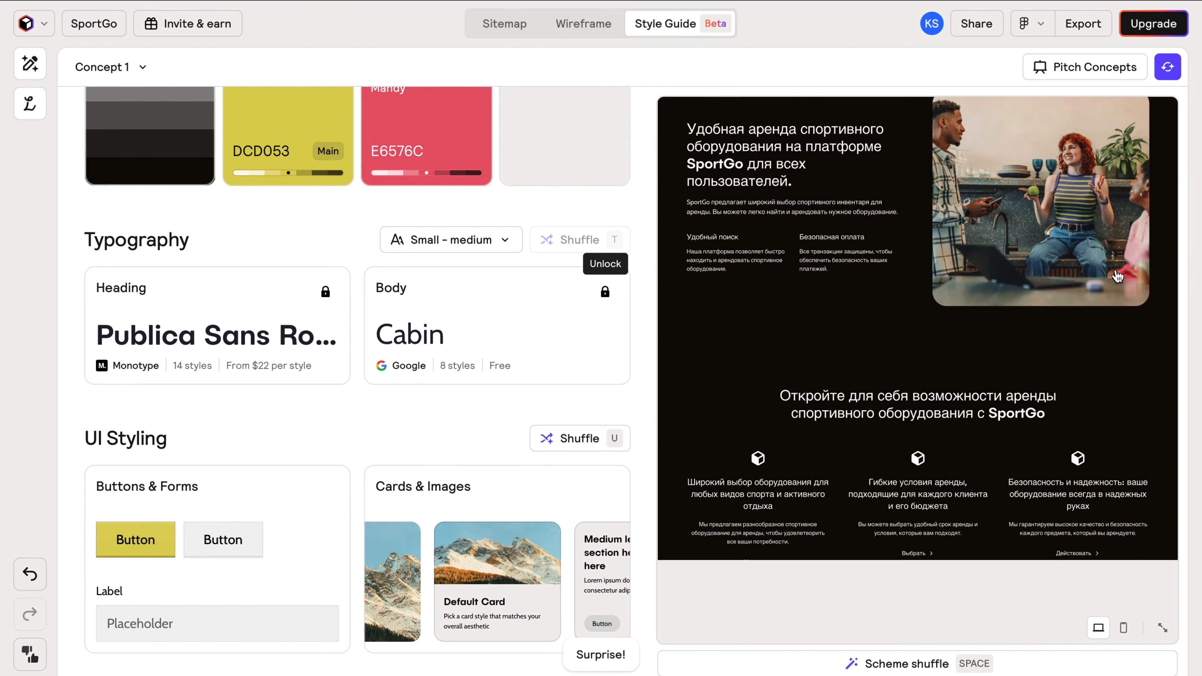
{"action": "scroll", "coordinate": [1118, 296], "scroll_direction": "up", "scroll_amount": 20}
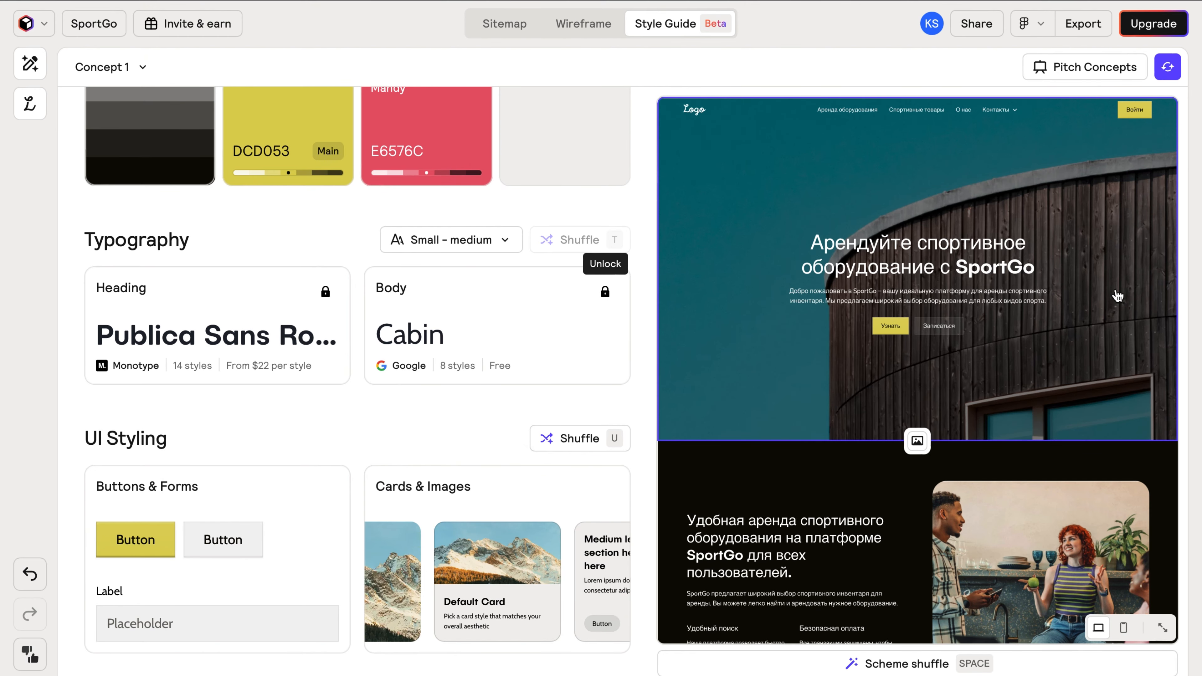
{"action": "left_click", "coordinate": [917, 126]}
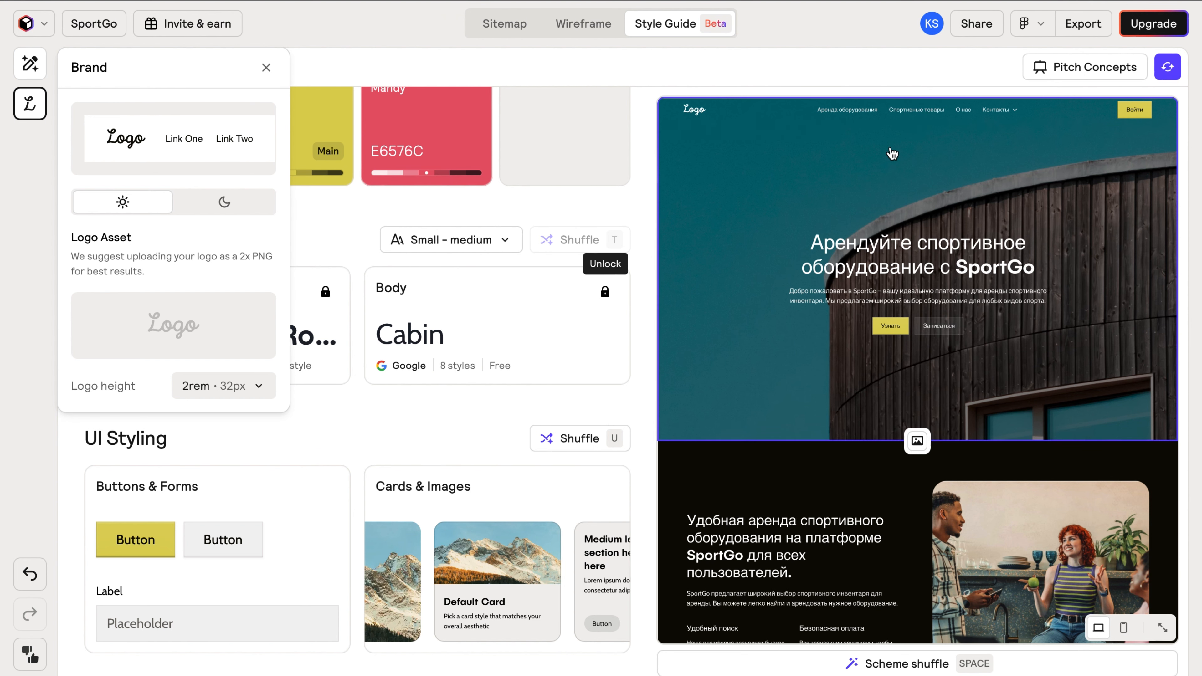
{"action": "left_click", "coordinate": [266, 69]}
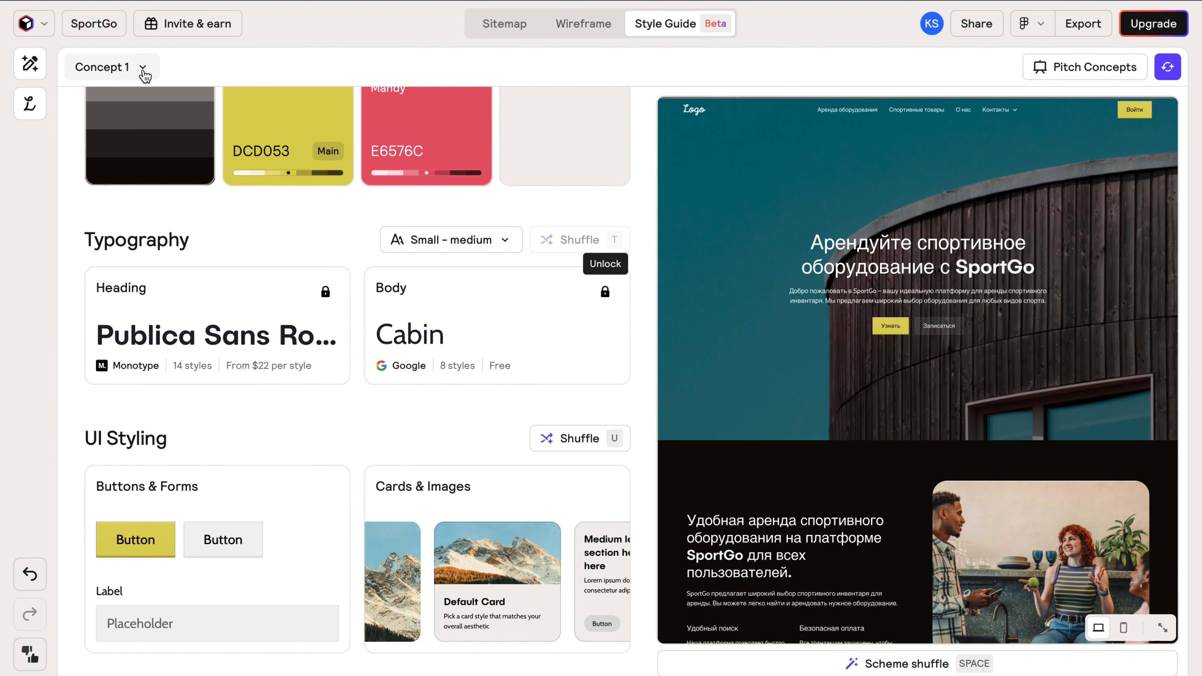
Add Concept 2, re-roll its palette and fonts three times, then view Pitch Concepts.
{"action": "left_click", "coordinate": [143, 71]}
{"action": "left_click", "coordinate": [142, 183]}
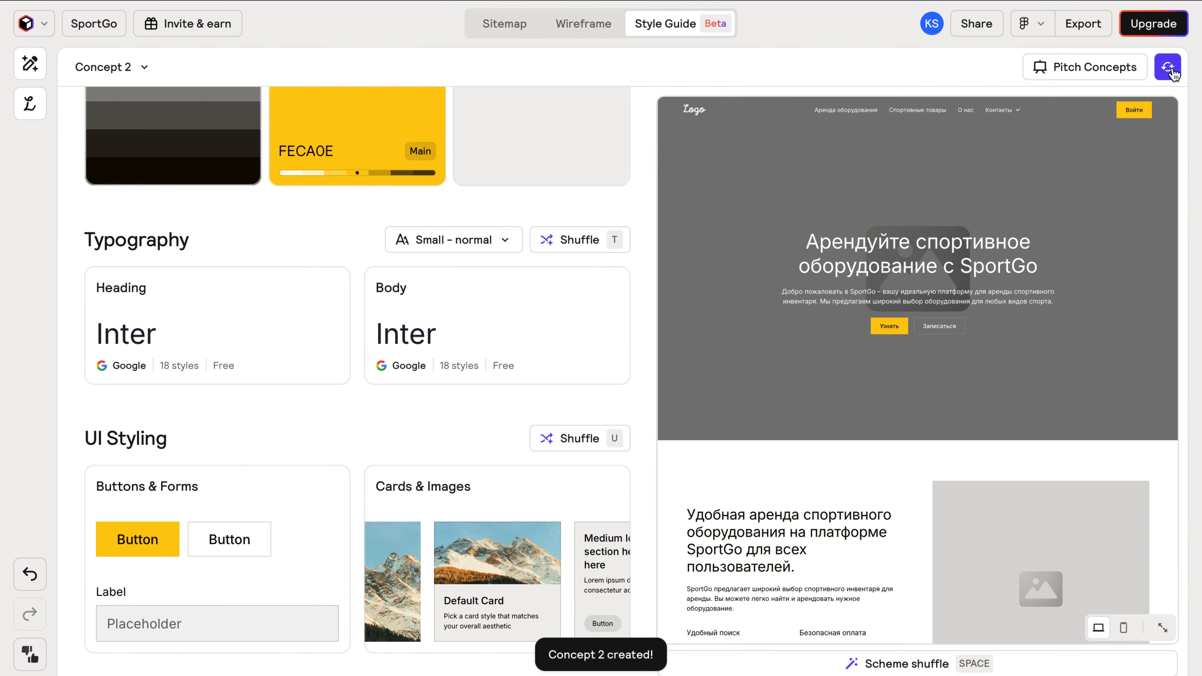
{"action": "left_click", "coordinate": [1168, 68]}
{"action": "left_click", "coordinate": [1170, 70]}
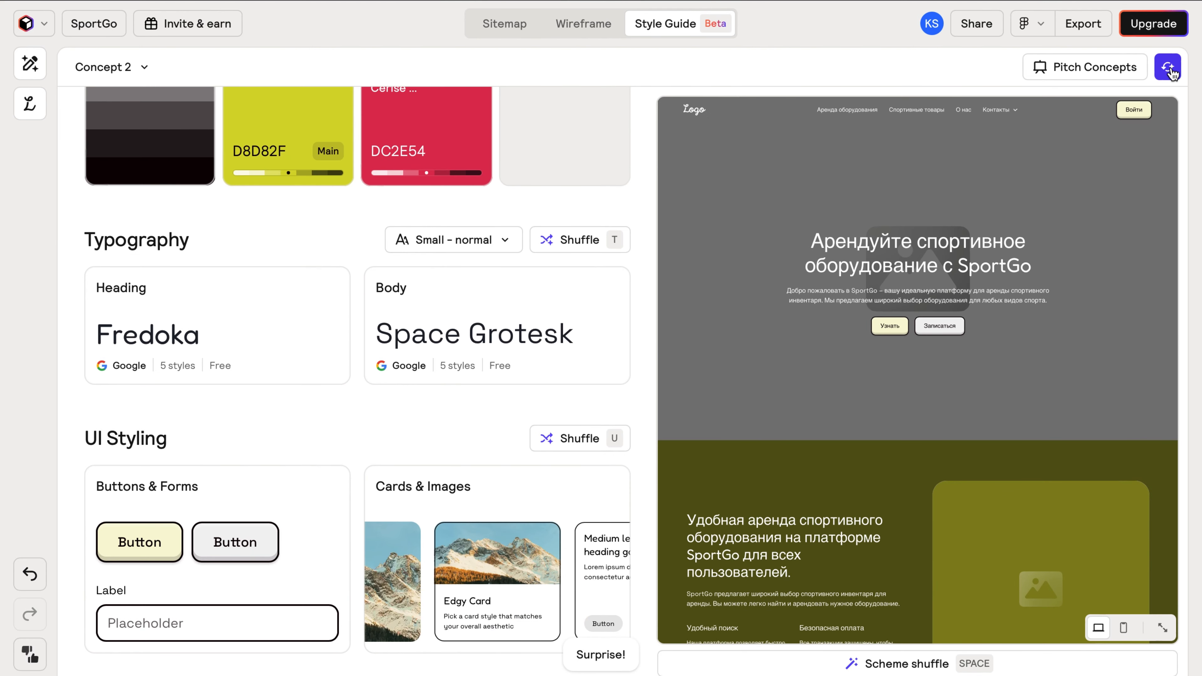
{"action": "left_click", "coordinate": [1171, 70]}
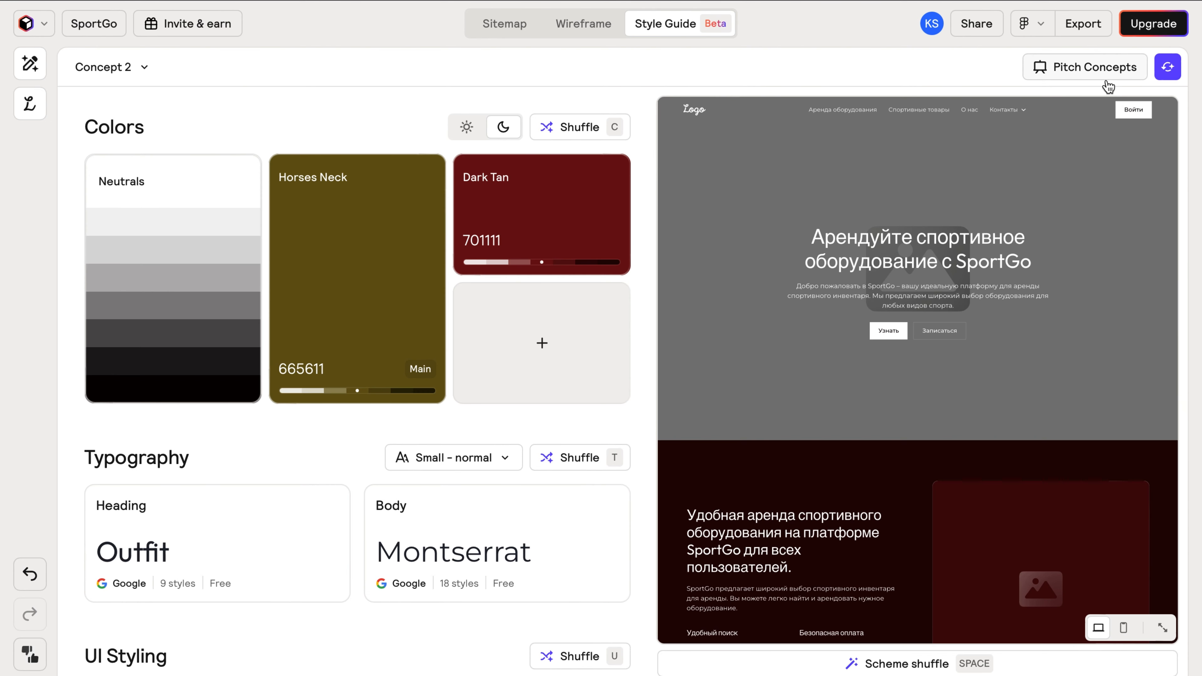
{"action": "left_click", "coordinate": [1106, 76]}
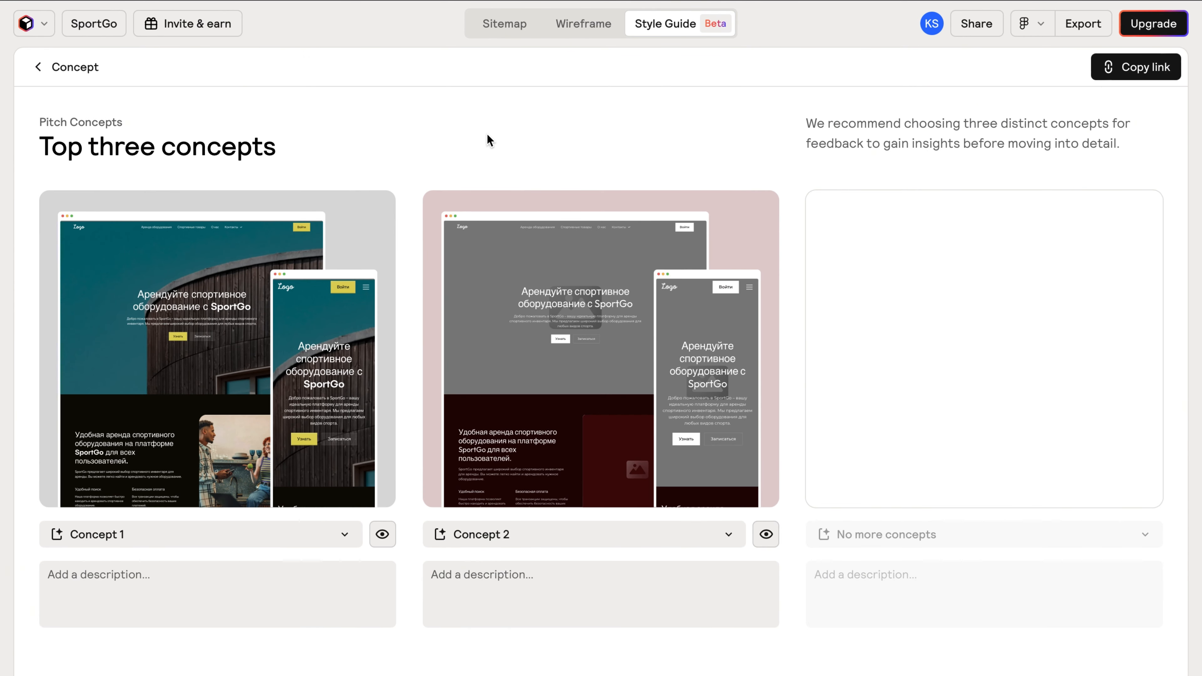
Preview Concept 1 full-page, scrolling through its SportGo sections, then close the preview.
{"action": "left_click", "coordinate": [325, 339]}
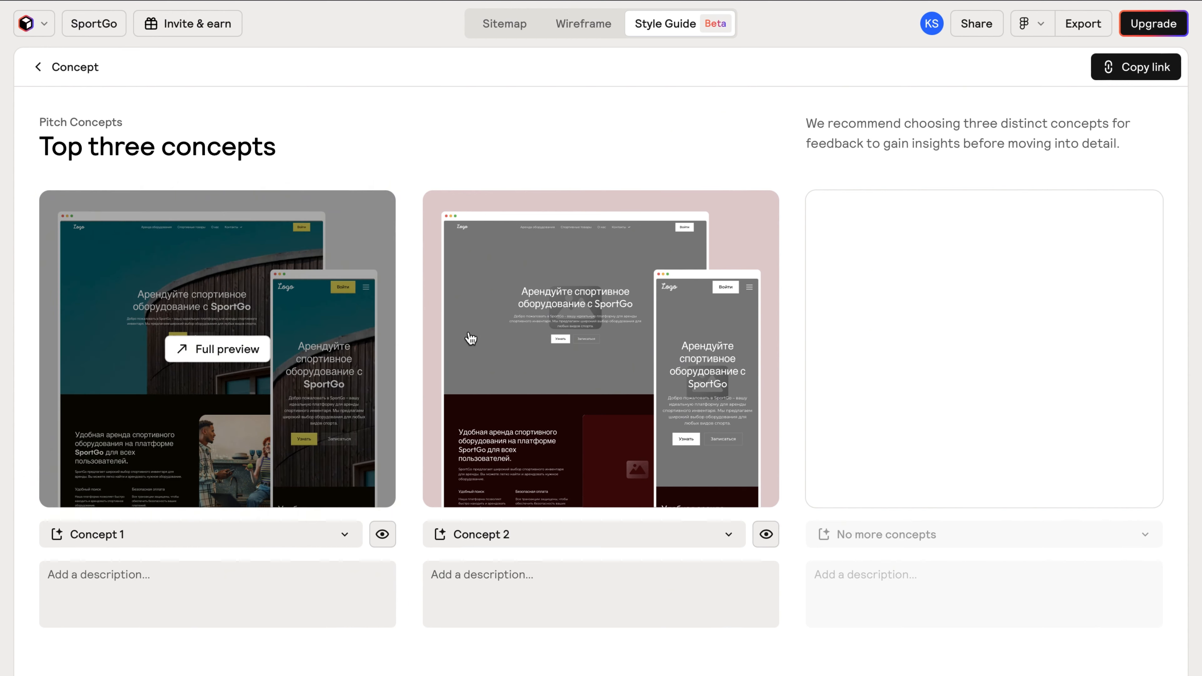
{"action": "scroll", "coordinate": [485, 337], "scroll_direction": "down", "scroll_amount": 20}
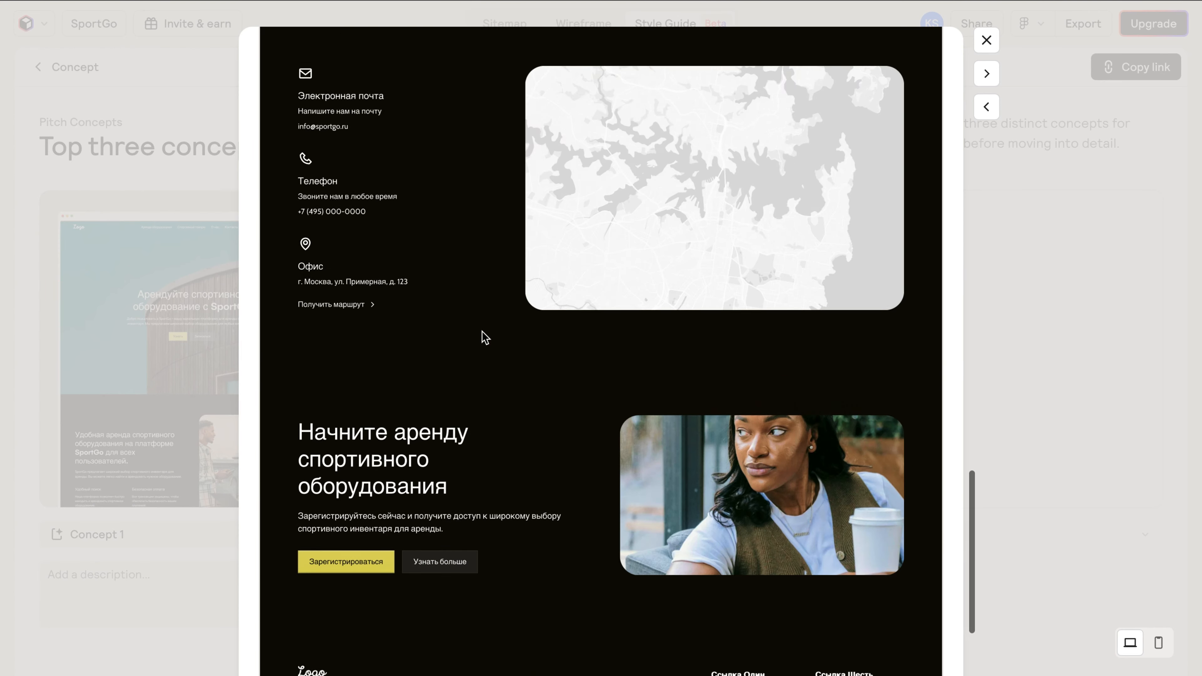
{"action": "scroll", "coordinate": [485, 337], "scroll_direction": "up", "scroll_amount": 20}
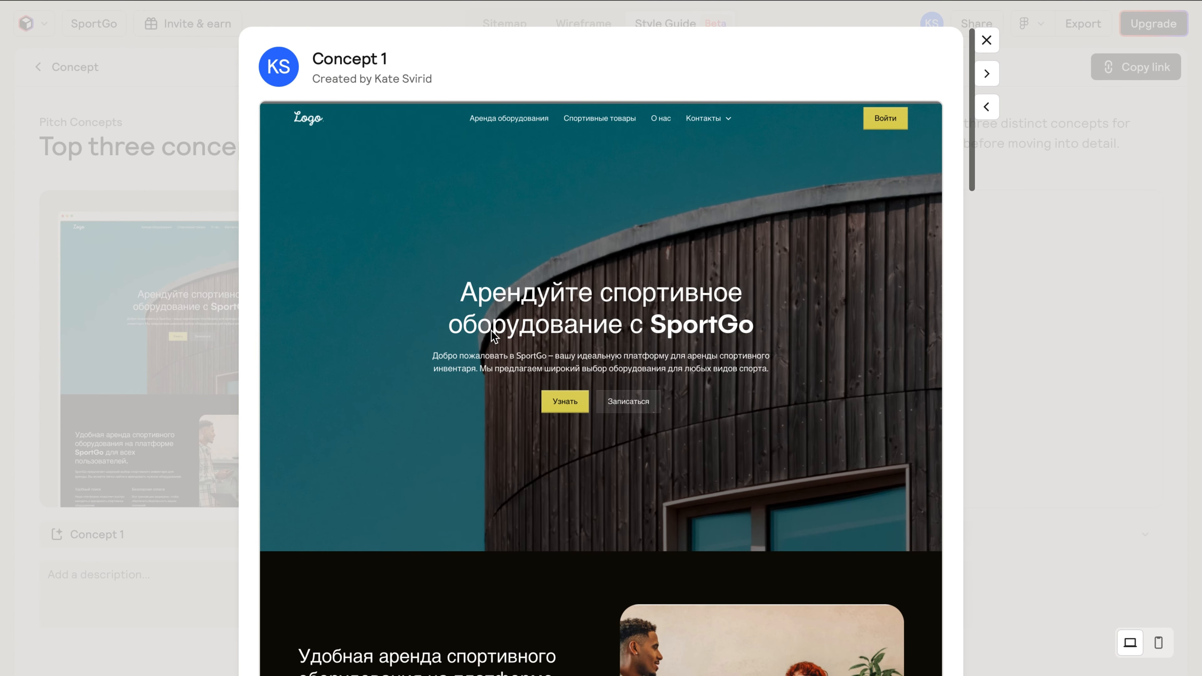
{"action": "left_click", "coordinate": [1117, 288]}
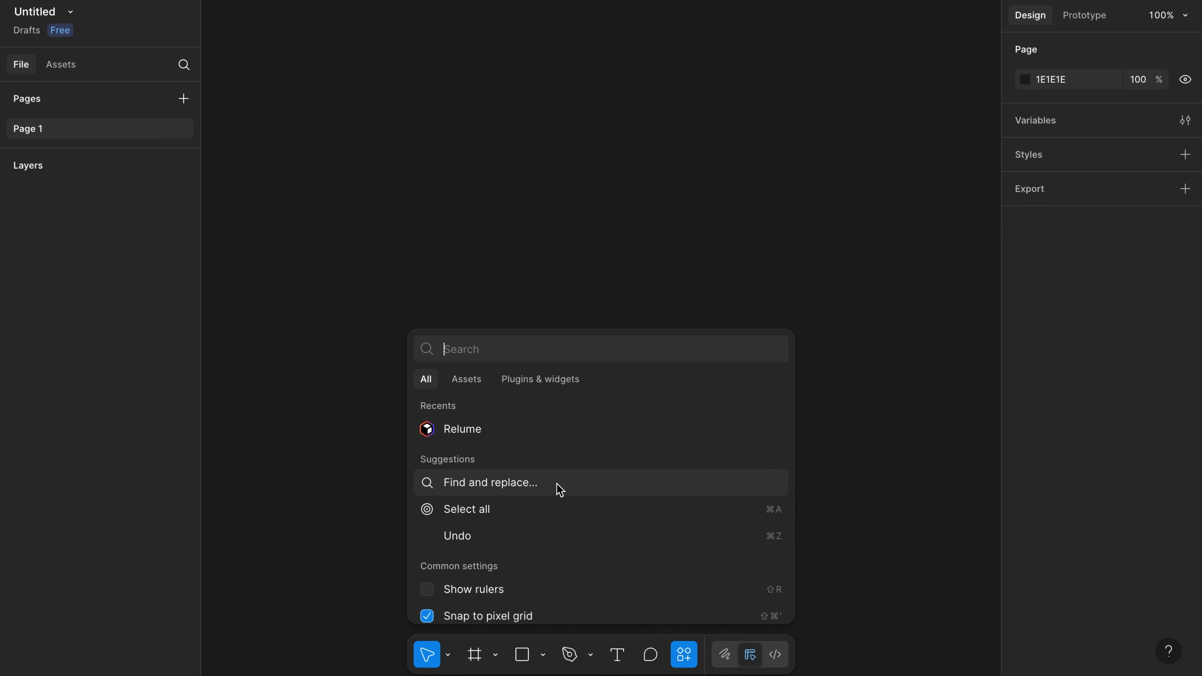
Search for and run the Relume plugin, then follow its link to the Relume Figma Kit.
{"action": "left_click", "coordinate": [538, 382]}
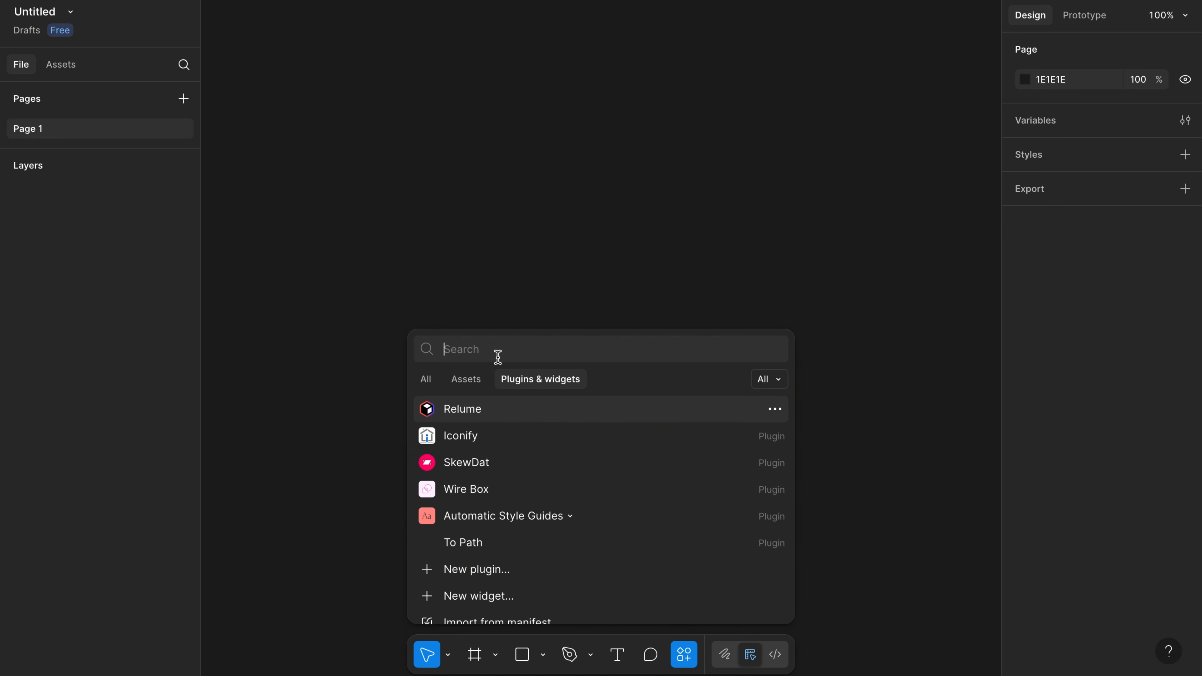
{"action": "type", "text": "Relume"}
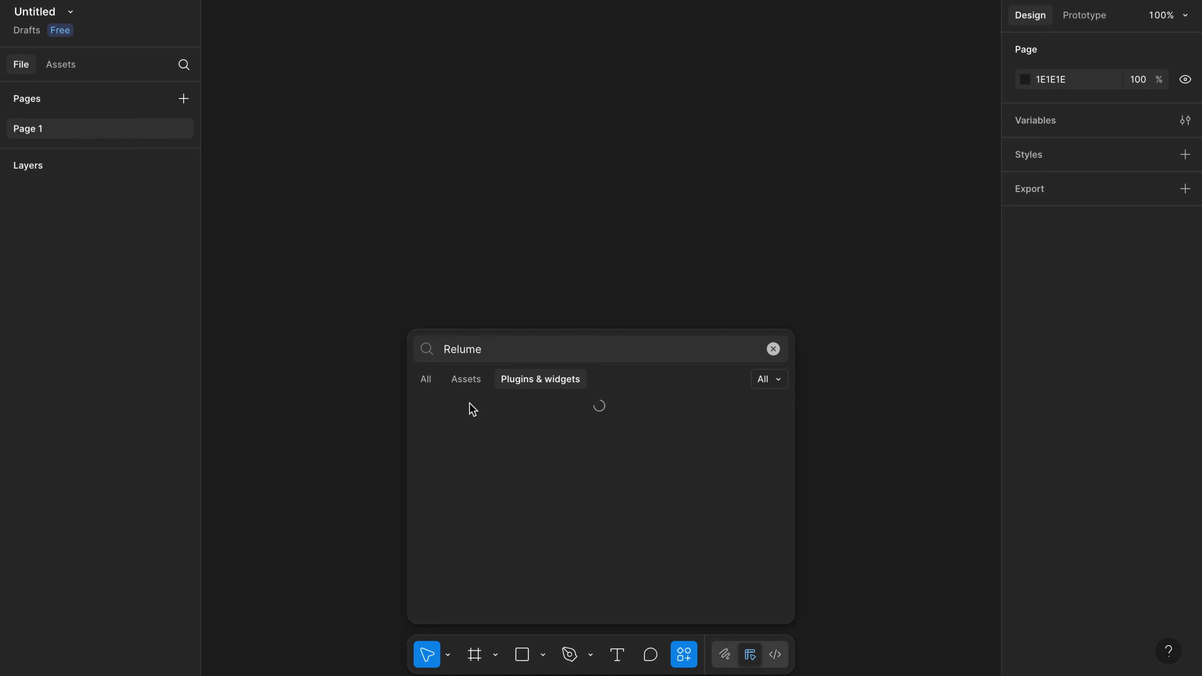
{"action": "left_click", "coordinate": [474, 408]}
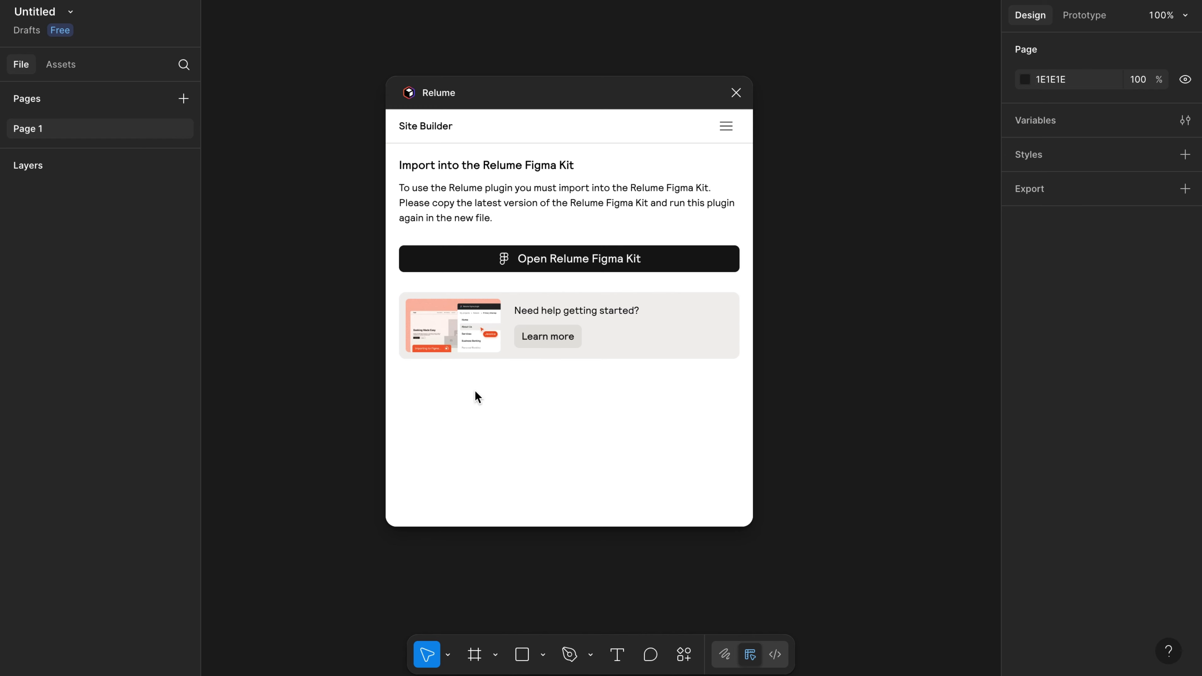
{"action": "left_click", "coordinate": [523, 266]}
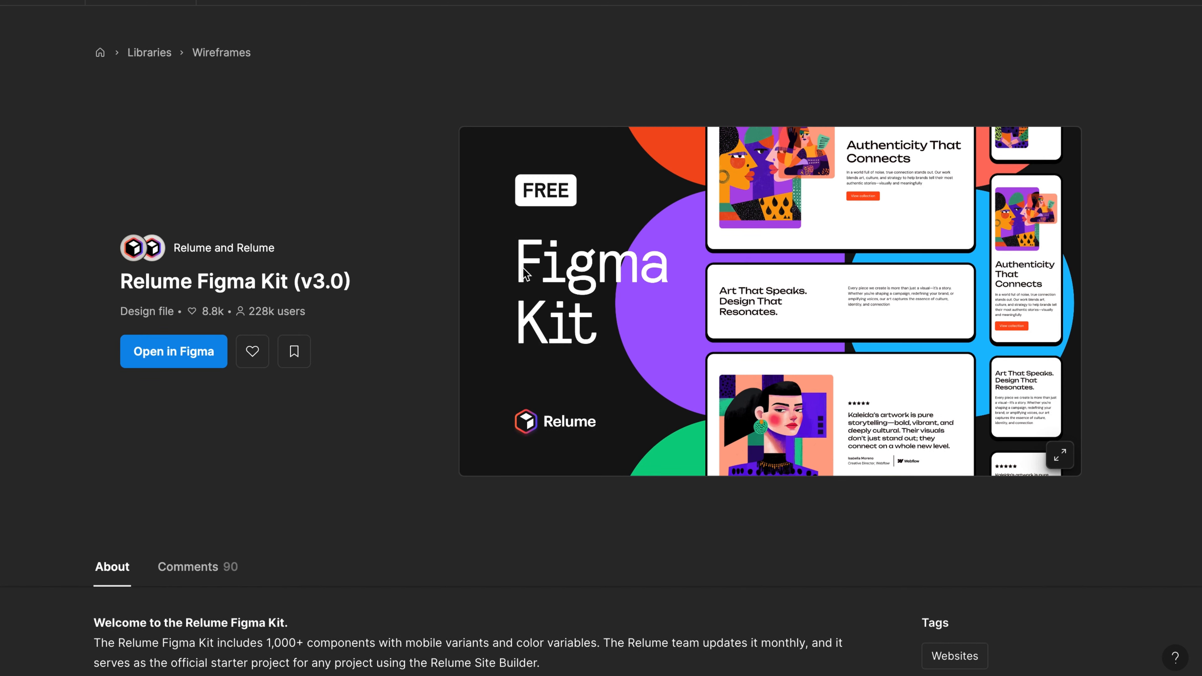
Open an editable Drafts copy of the Relume Figma Kit v3.0 on its Concept page.
{"action": "left_click", "coordinate": [212, 358]}
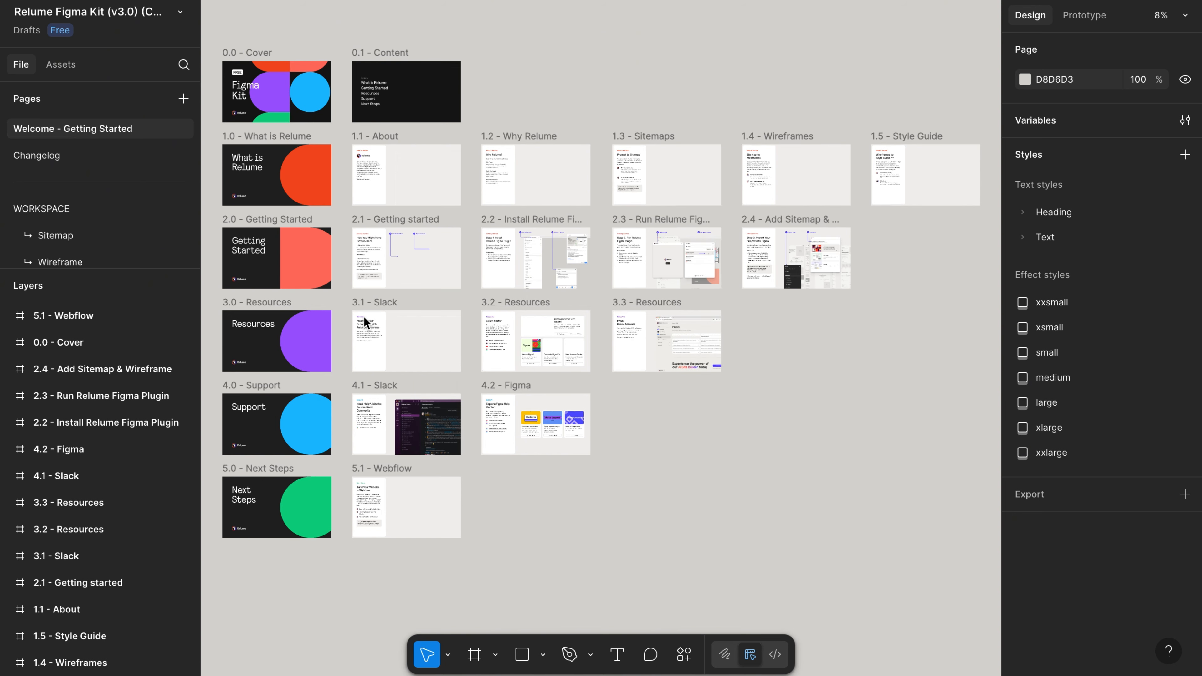
{"action": "scroll", "coordinate": [95, 198], "scroll_direction": "down", "scroll_amount": 3}
{"action": "left_click", "coordinate": [82, 218]}
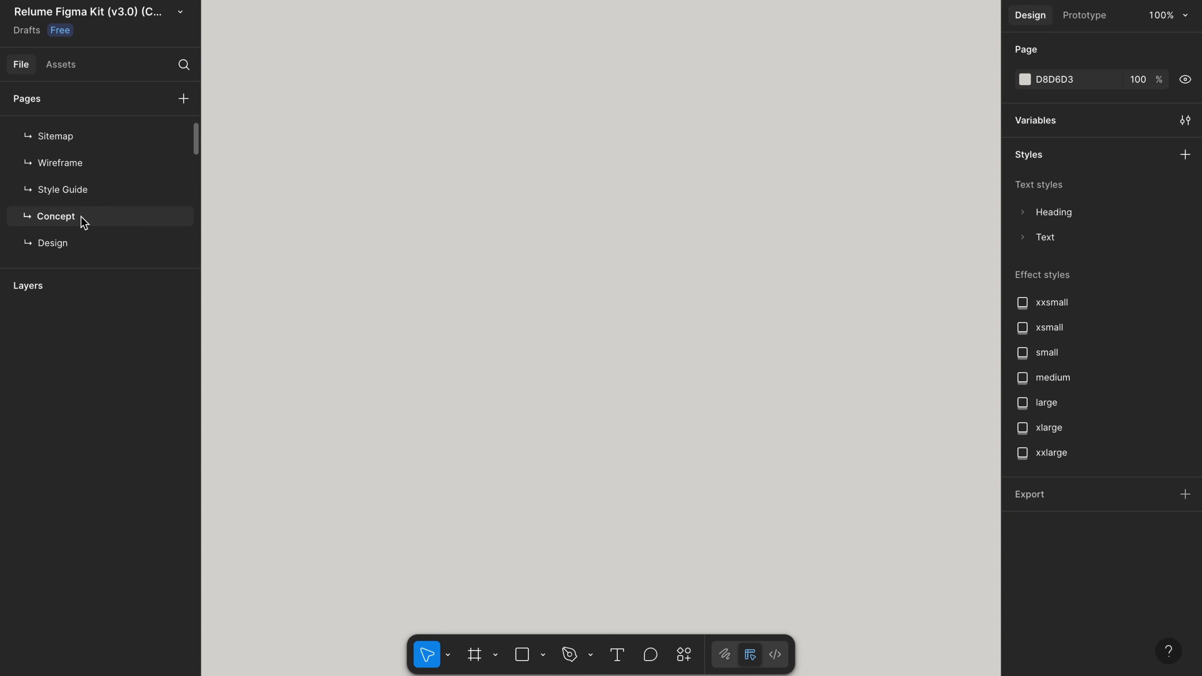
Run the Relume plugin and import SportGo's Concept 1 style guide and concept.
{"action": "left_click", "coordinate": [685, 655]}
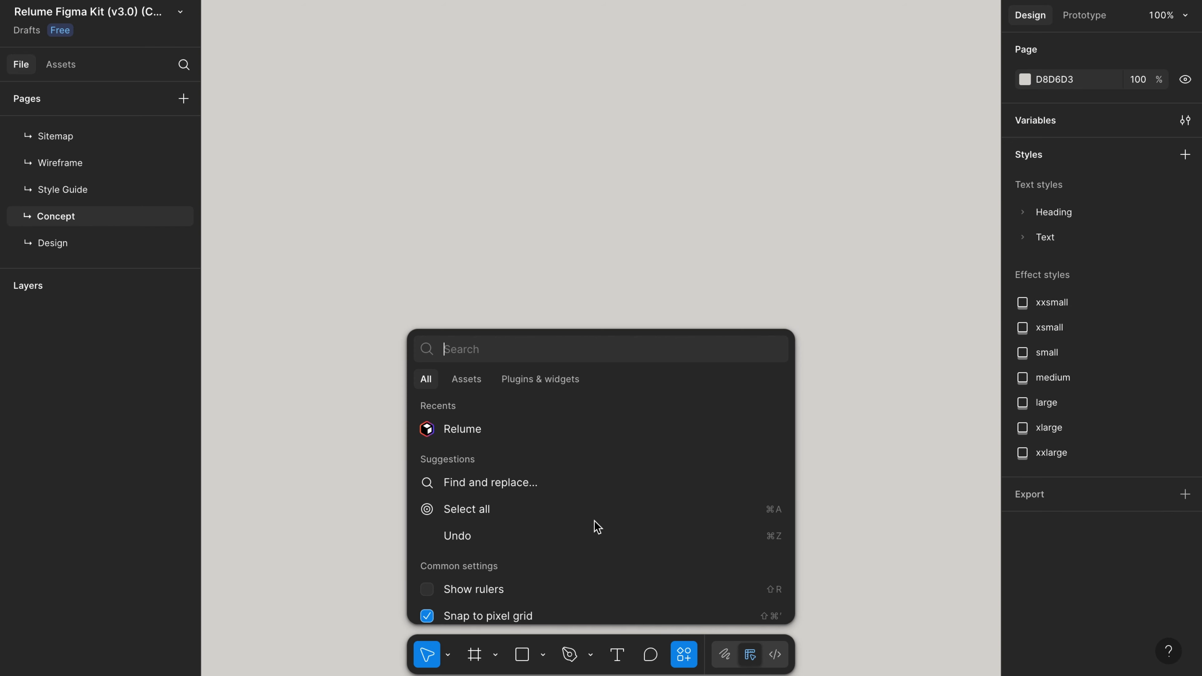
{"action": "left_click", "coordinate": [523, 429]}
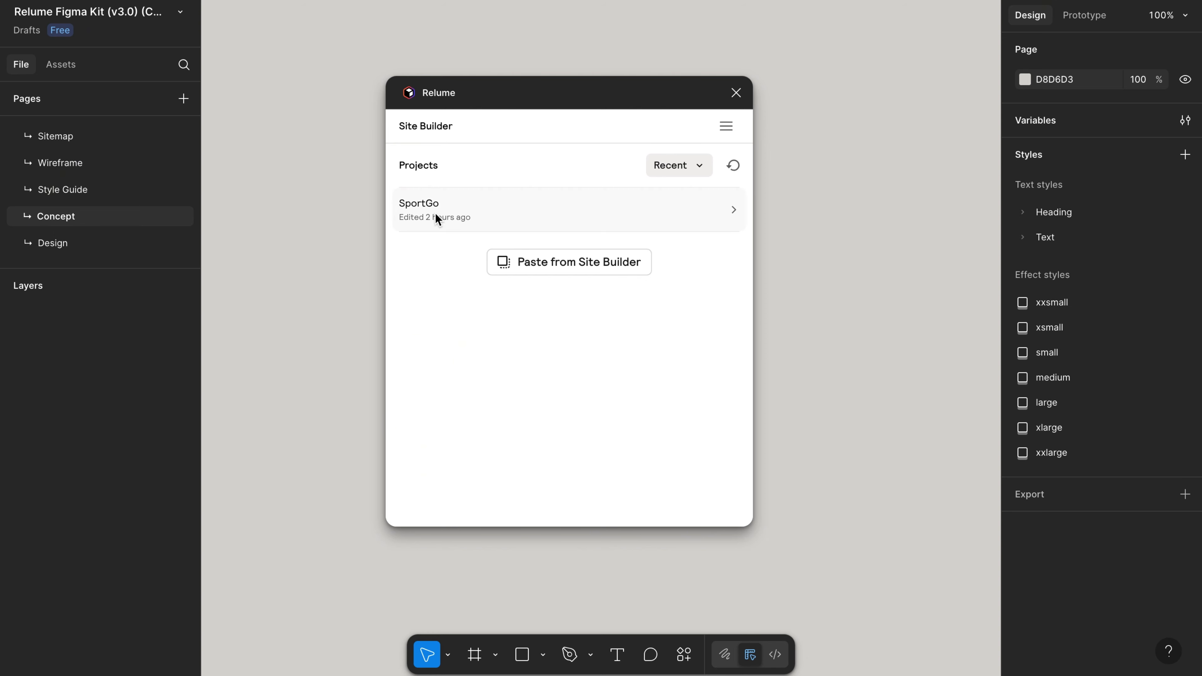
{"action": "left_click", "coordinate": [437, 218]}
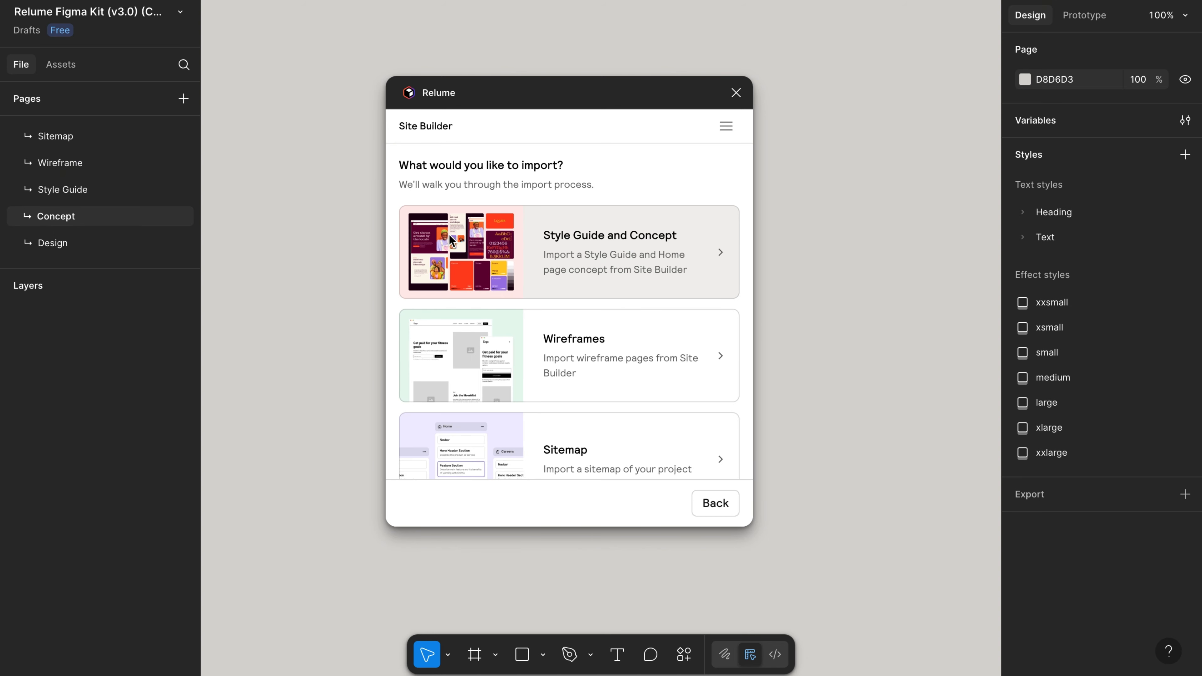
{"action": "left_click", "coordinate": [454, 244]}
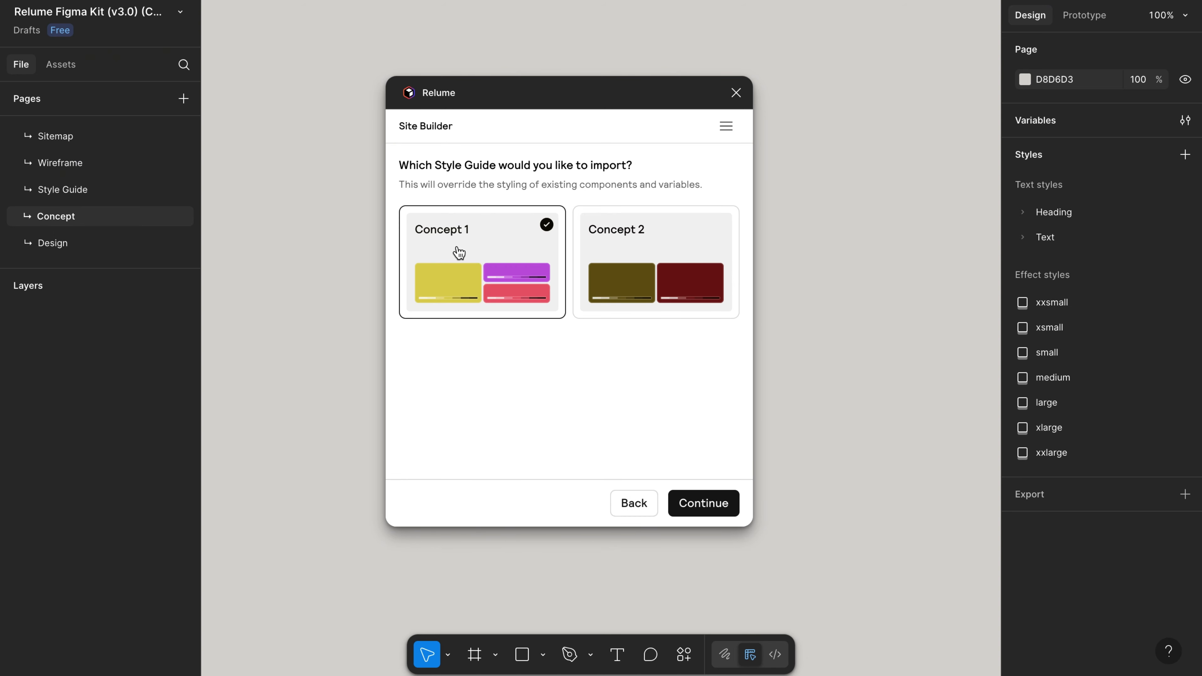
{"action": "left_click", "coordinate": [695, 502]}
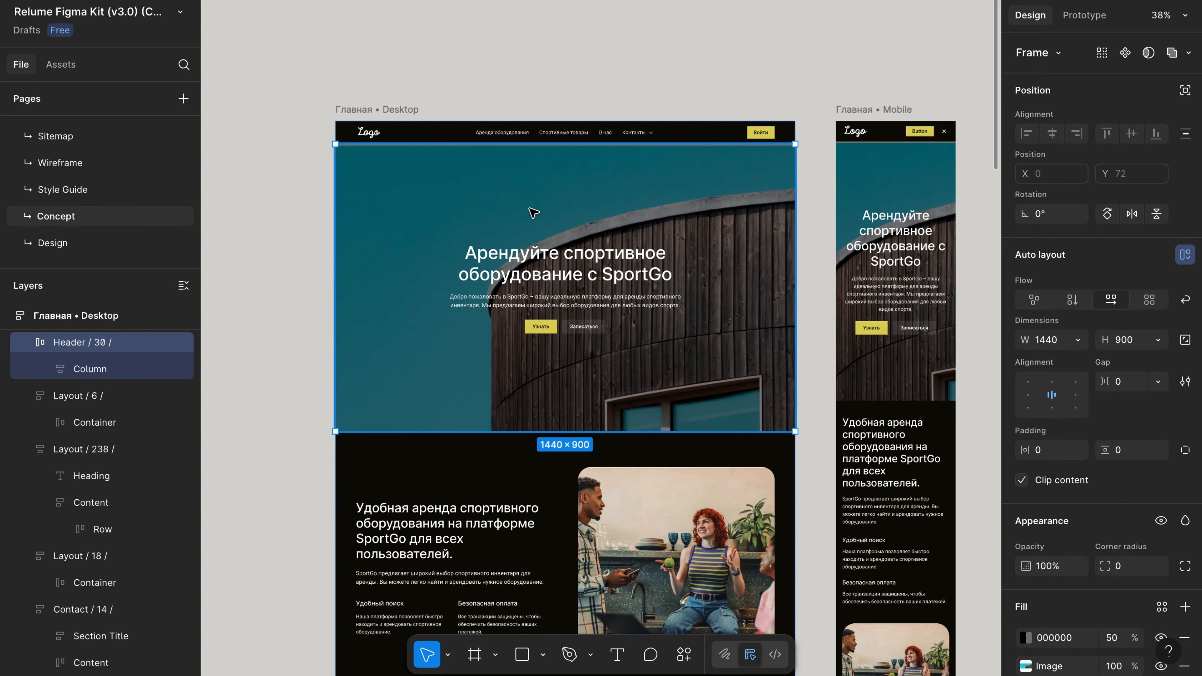
Review the imported desktop and mobile frames and Color Scheme variables, then select Layout / 238.
{"action": "scroll", "coordinate": [532, 209], "scroll_direction": "down", "scroll_amount": 10}
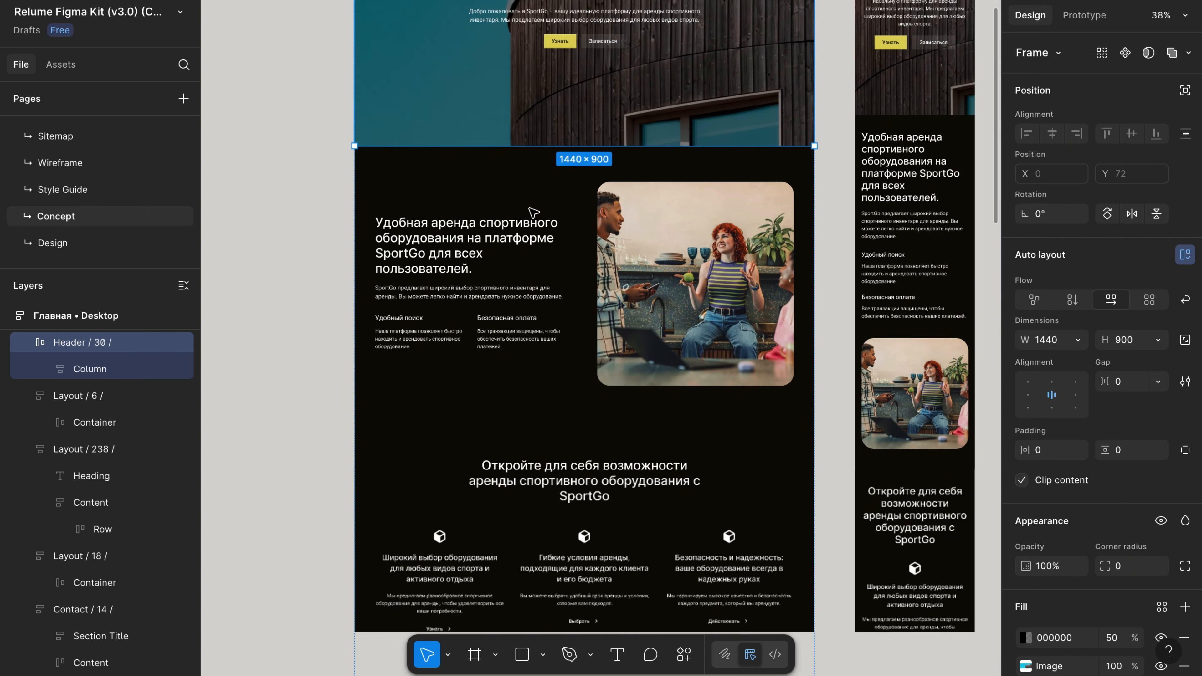
{"action": "scroll", "coordinate": [533, 213], "scroll_direction": "down", "scroll_amount": 10}
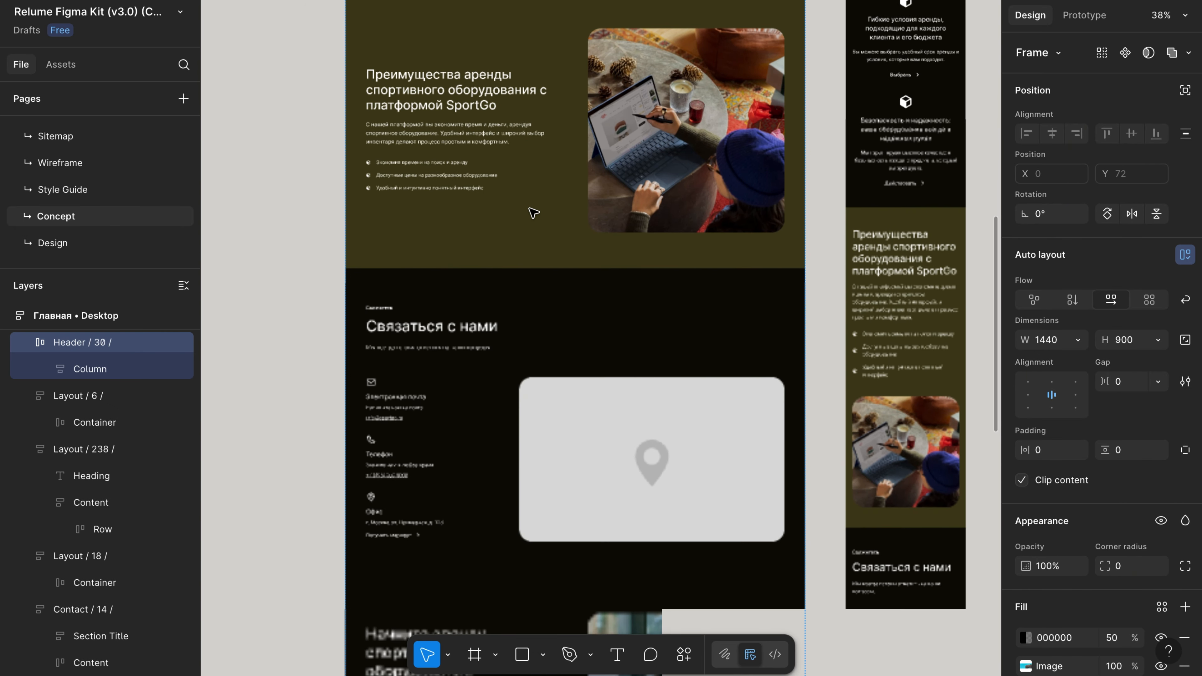
{"action": "scroll", "coordinate": [534, 211], "scroll_direction": "down", "scroll_amount": 10}
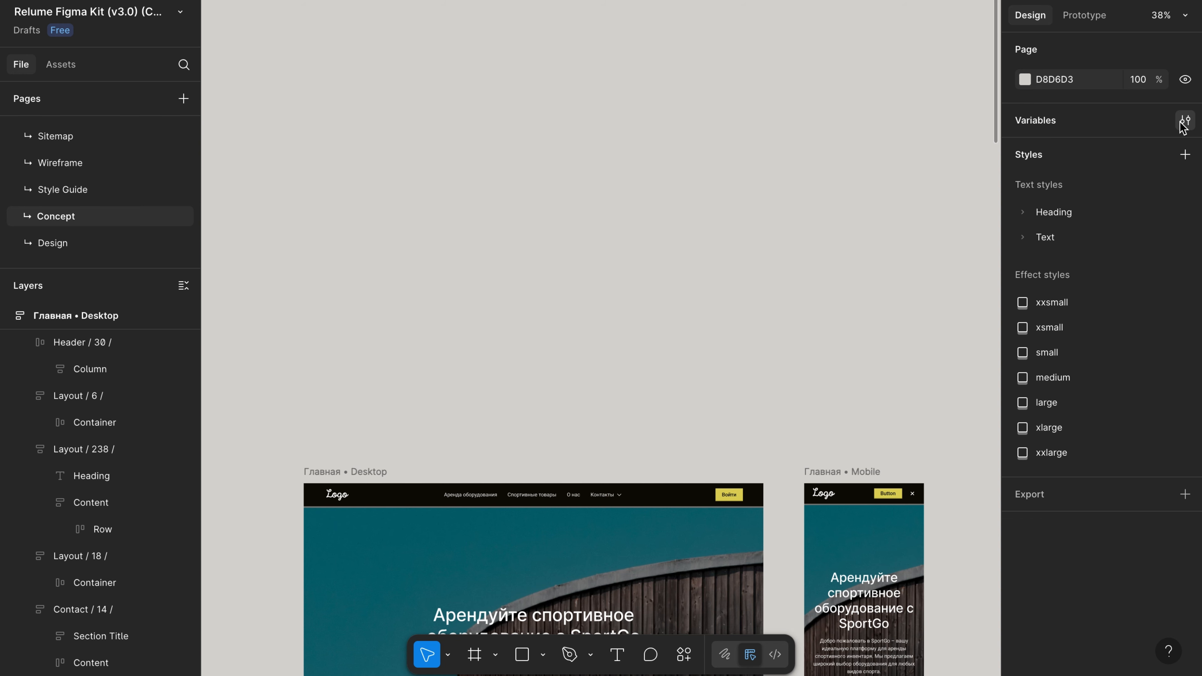
{"action": "left_click", "coordinate": [1183, 122]}
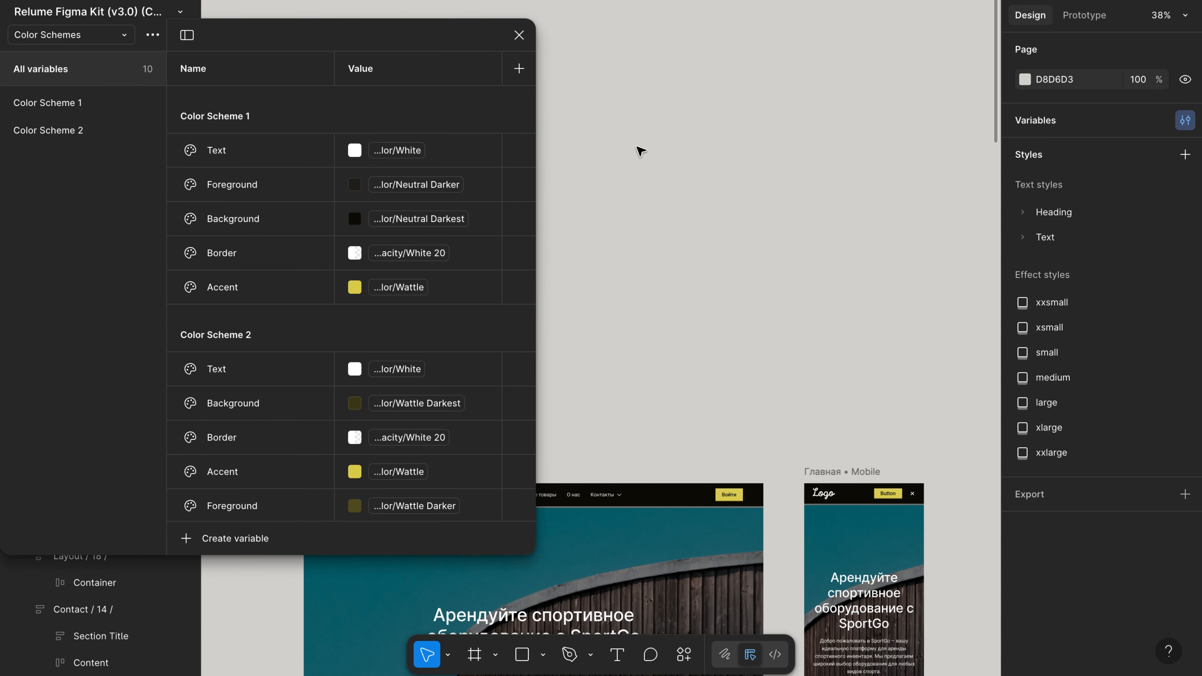
{"action": "left_click", "coordinate": [706, 252]}
{"action": "scroll", "coordinate": [663, 355], "scroll_direction": "down", "scroll_amount": 10}
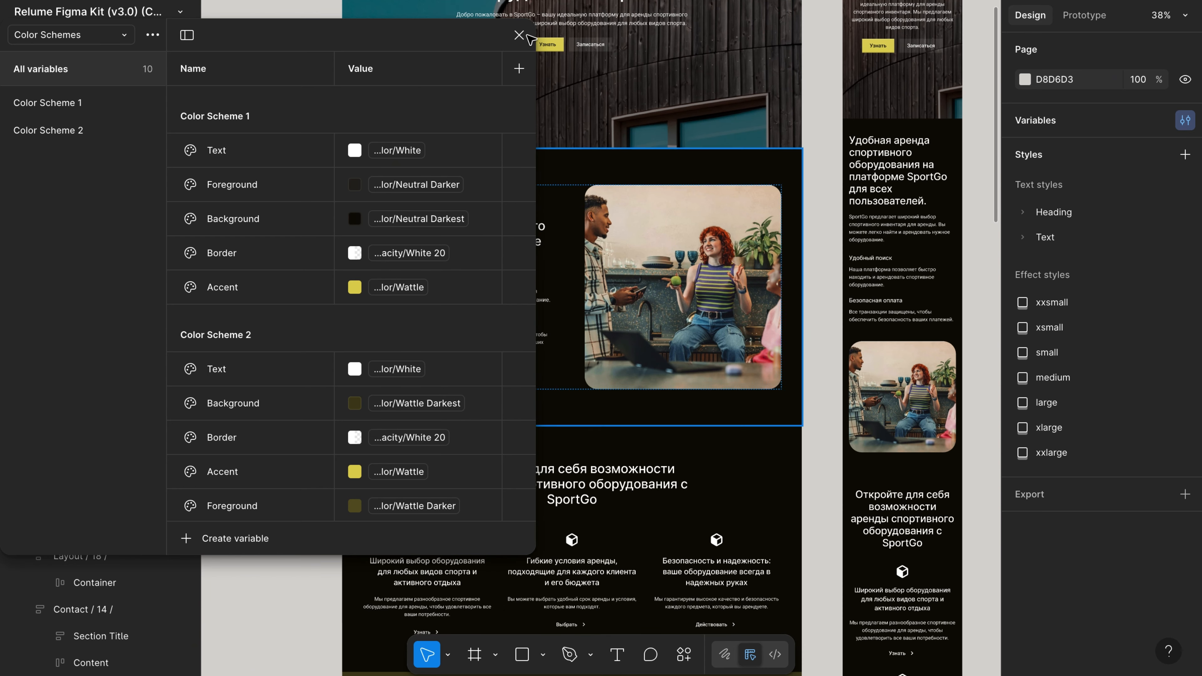
{"action": "left_click", "coordinate": [730, 502]}
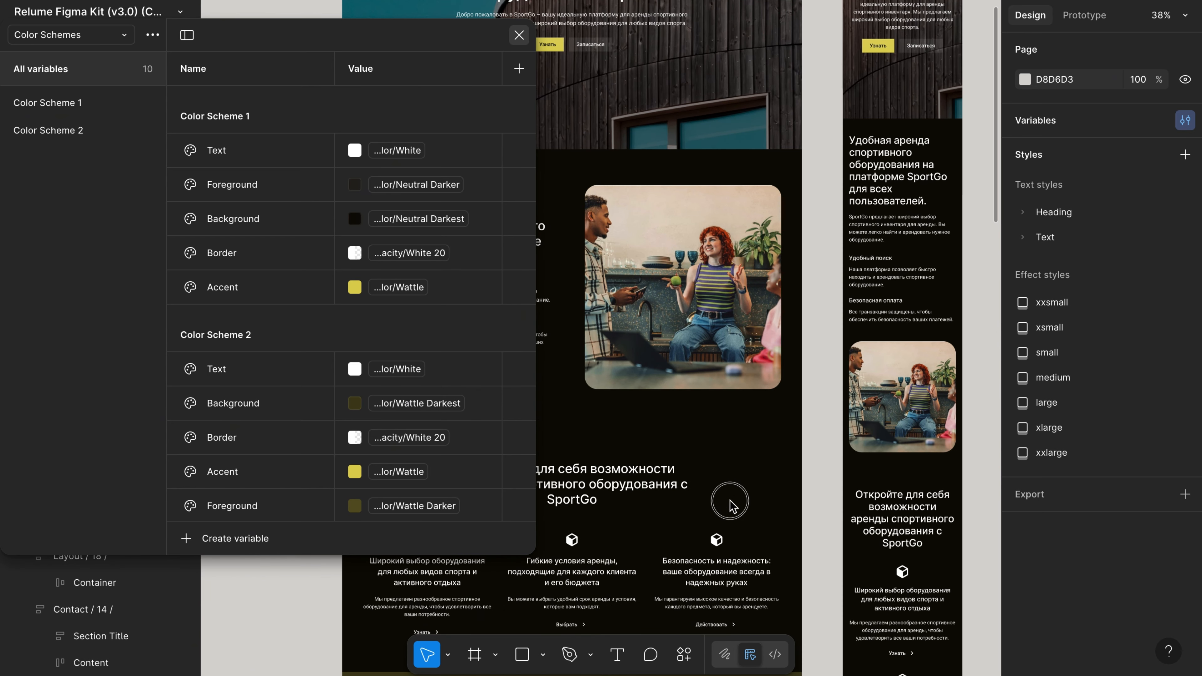
{"action": "left_click", "coordinate": [734, 504]}
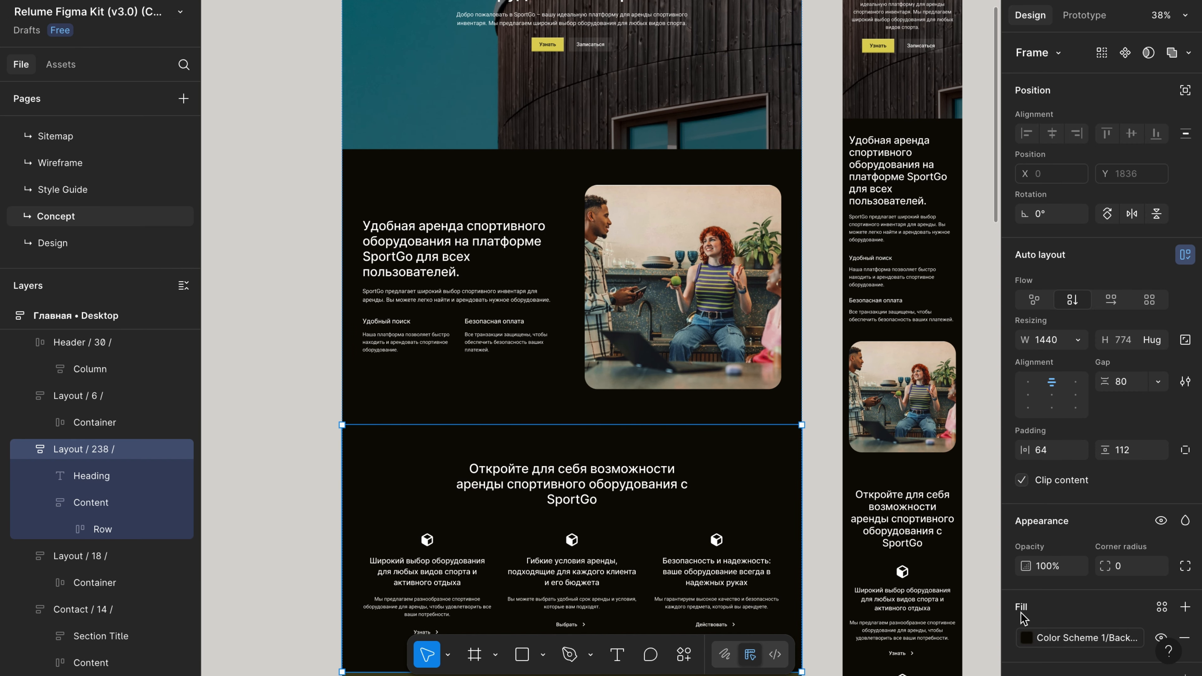
Change the Layout / 238 section fill from Background to the Color Scheme 1 Foreground variable.
{"action": "scroll", "coordinate": [1021, 615], "scroll_direction": "down", "scroll_amount": 2}
{"action": "left_click", "coordinate": [1026, 577]}
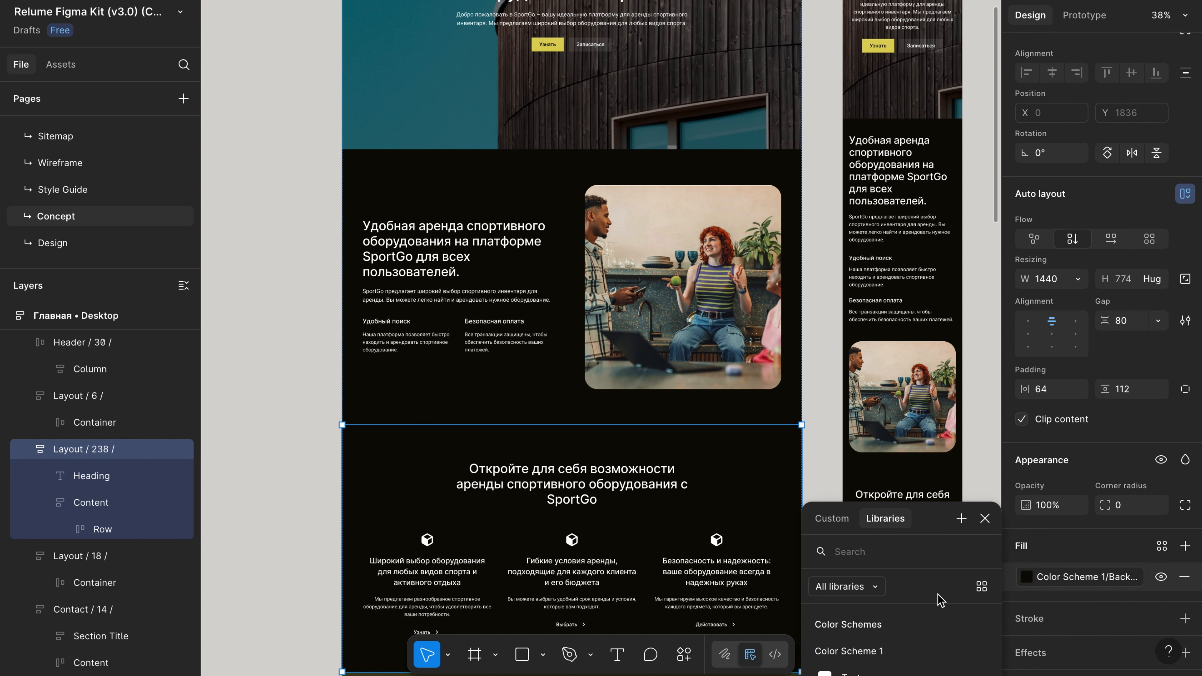
{"action": "scroll", "coordinate": [916, 643], "scroll_direction": "down", "scroll_amount": 2}
{"action": "scroll", "coordinate": [917, 643], "scroll_direction": "down", "scroll_amount": 1}
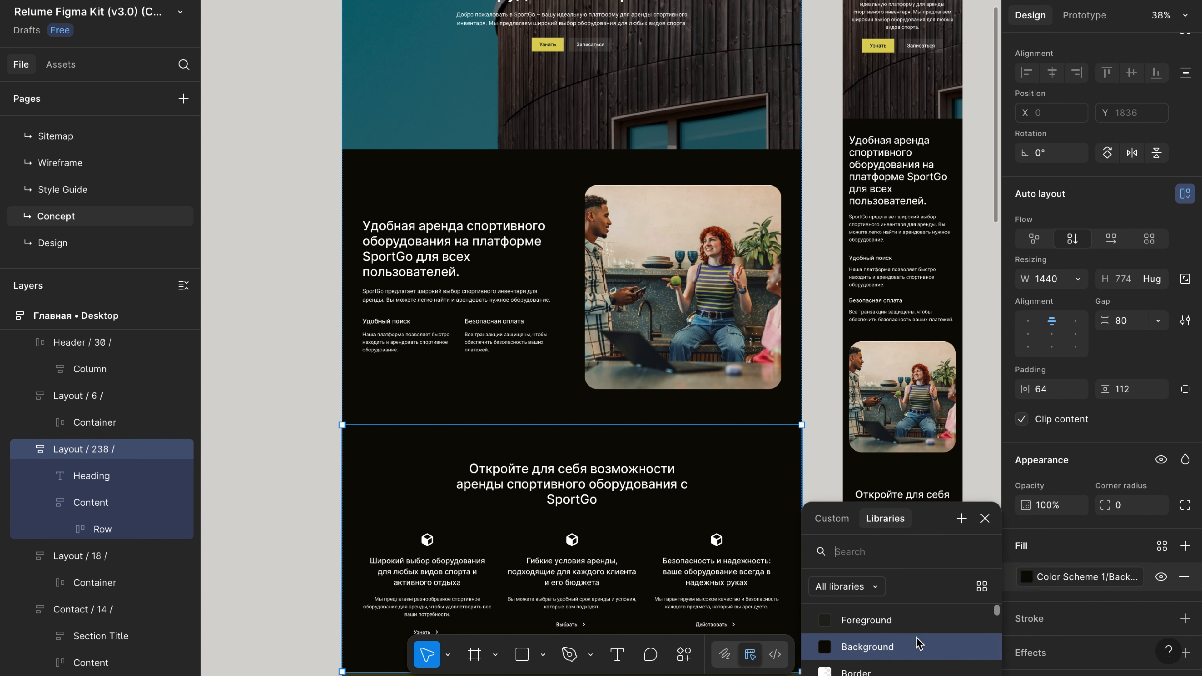
{"action": "left_click", "coordinate": [866, 620]}
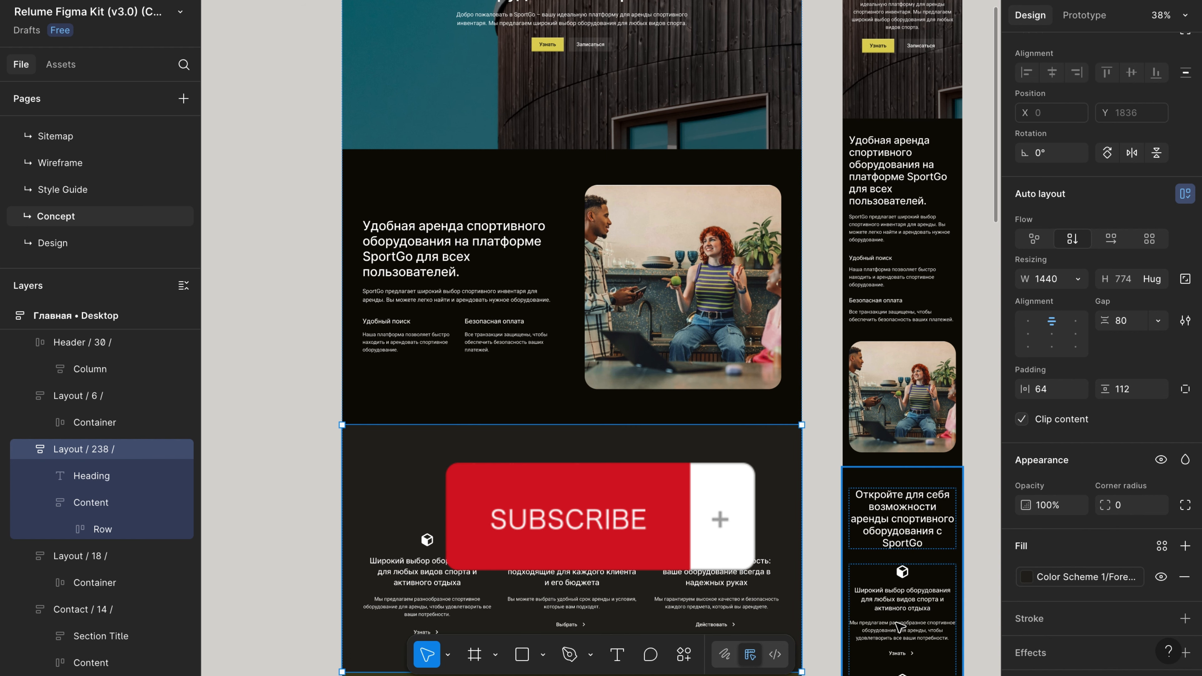